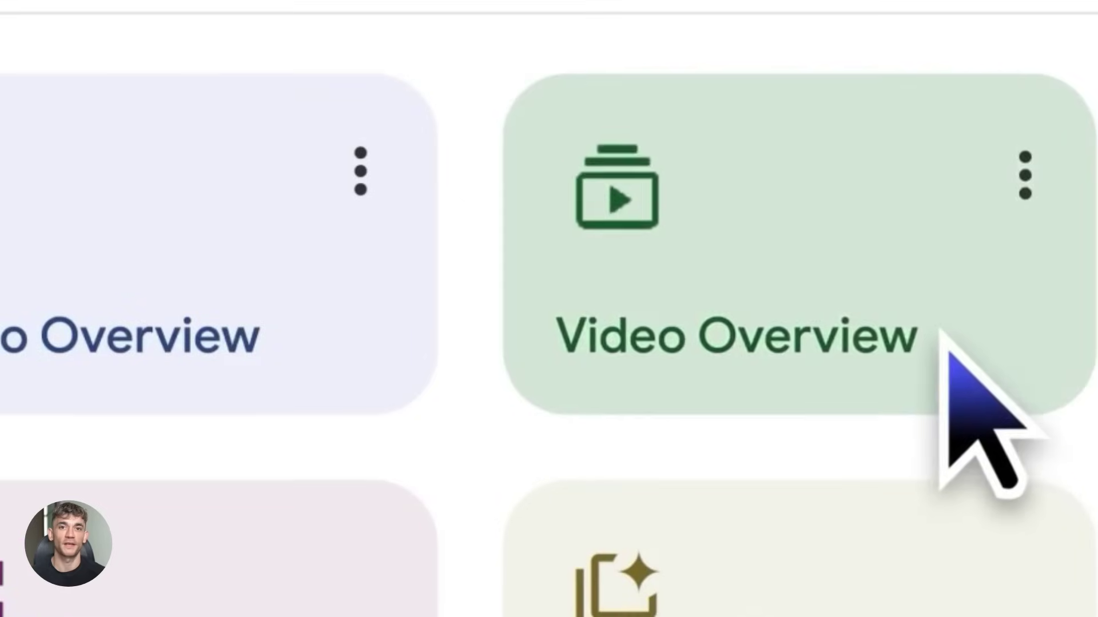
Step: Generate a Video Overview and play The World of Surrealism video, then bring up Notion AI chat
left_click(948, 349)
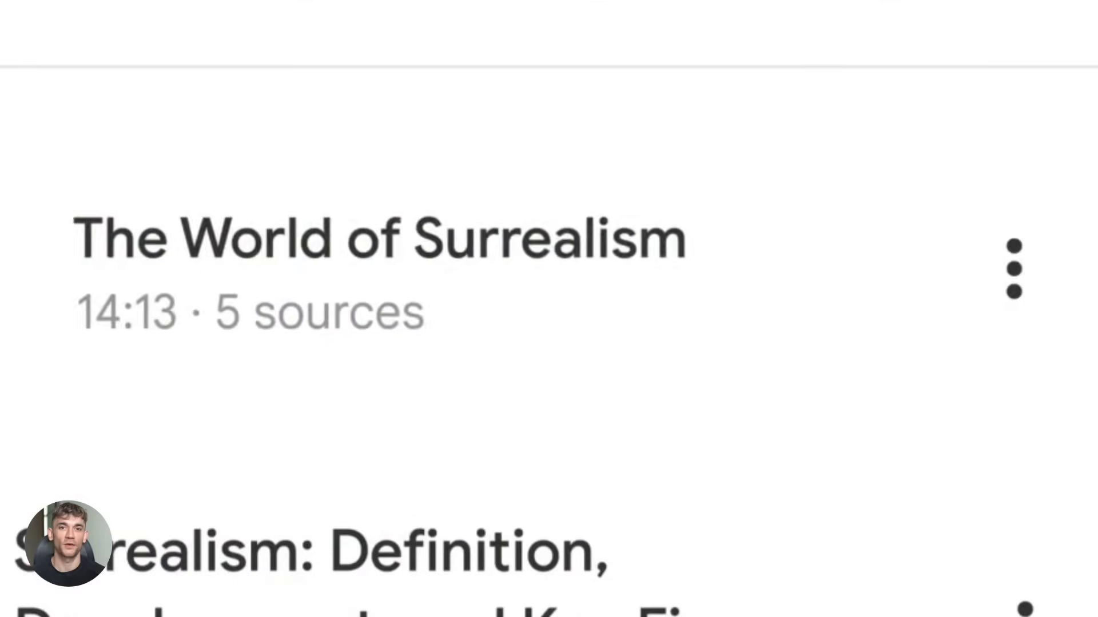
left_click(399, 375)
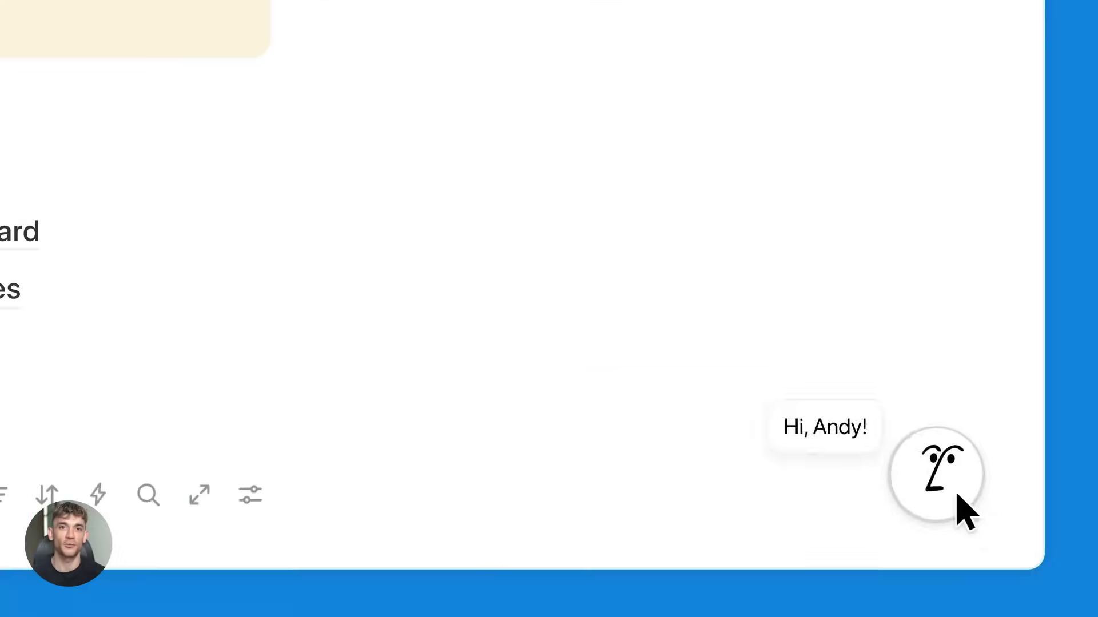
left_click(953, 492)
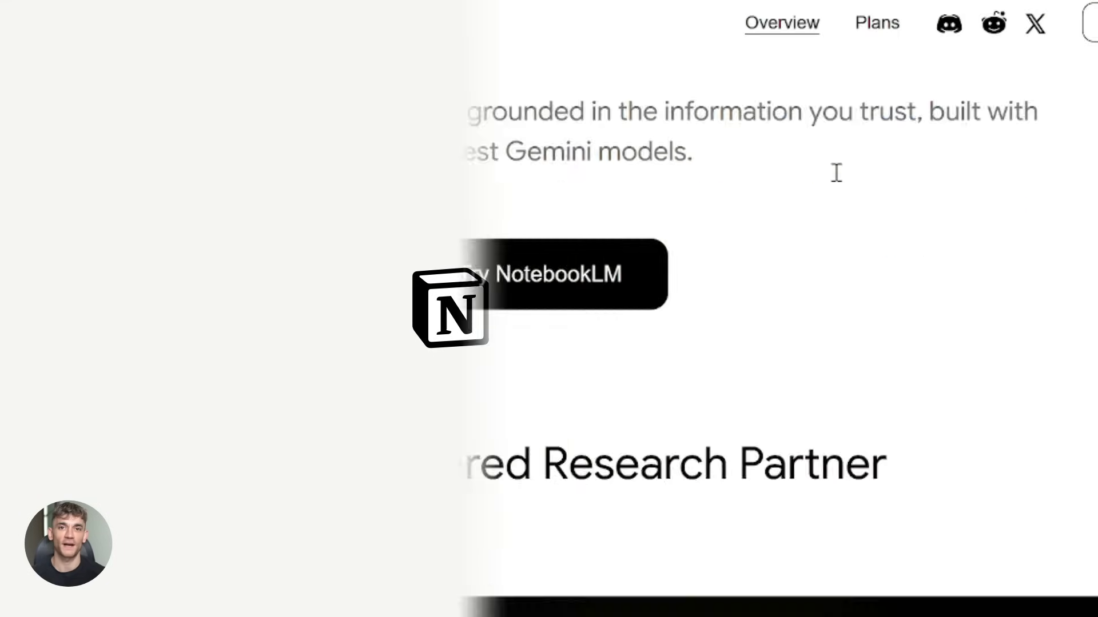
Step: Highlight key passages on the NotebookLM and Notion AI pages, including Video Overviews and Flashcards & Quizzes
scroll(836, 173, "down", 15)
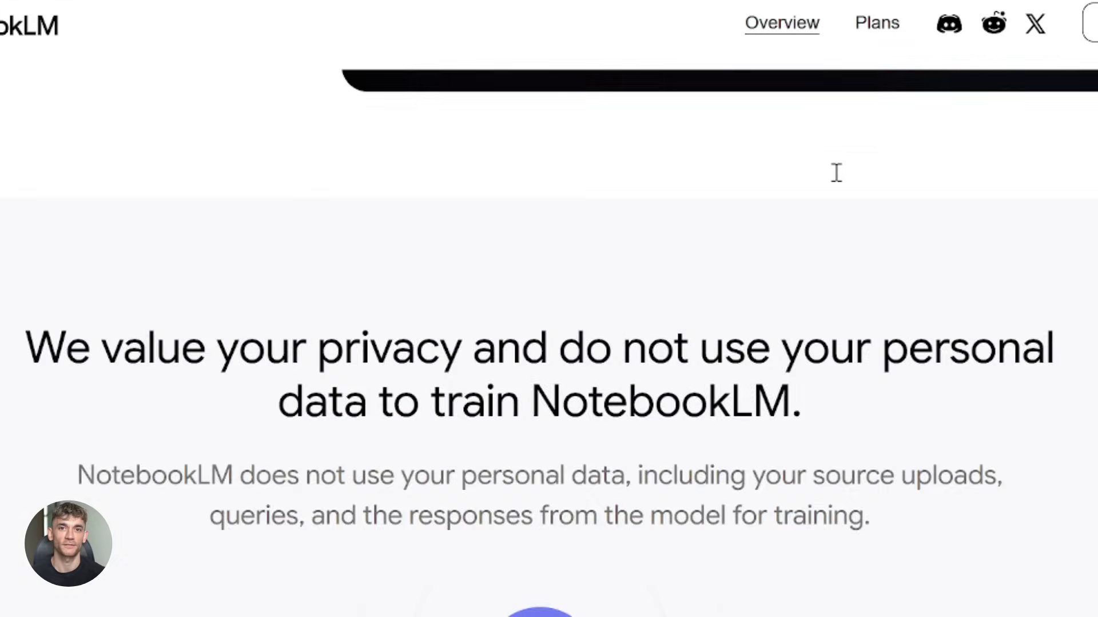
scroll(836, 173, "down", 2)
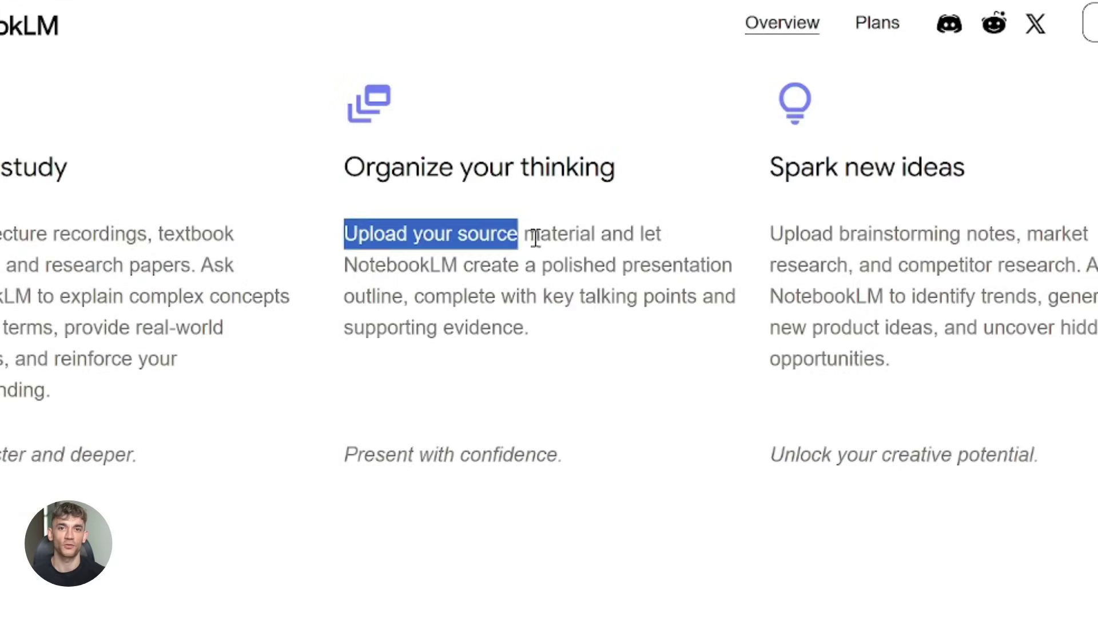
left_click_drag(328, 280, 583, 260)
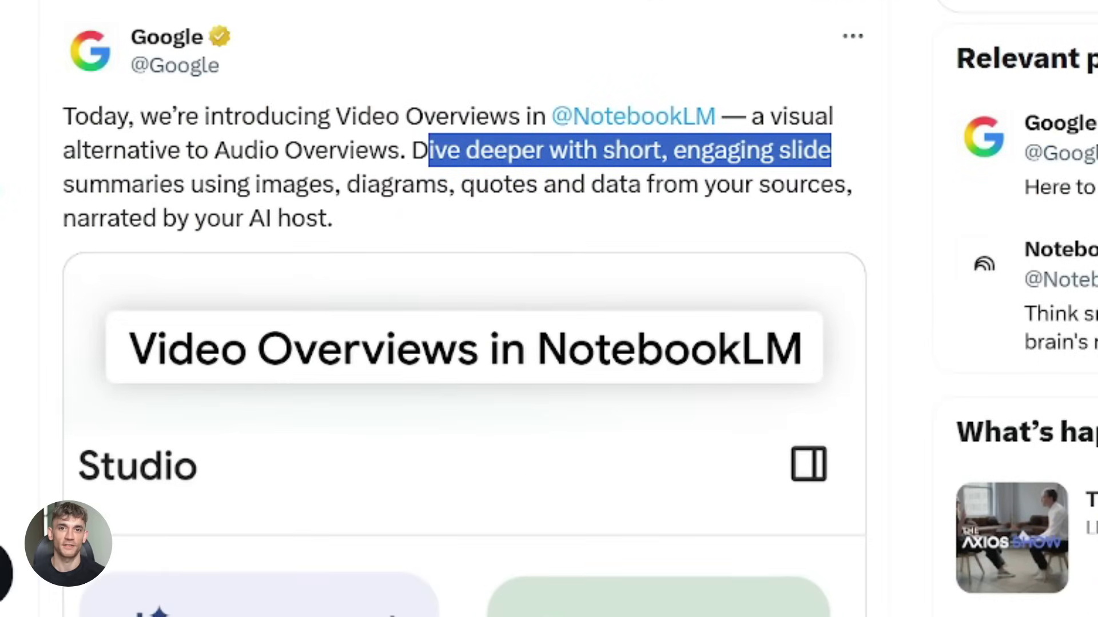
left_click_drag(75, 184, 852, 184)
left_click(65, 231)
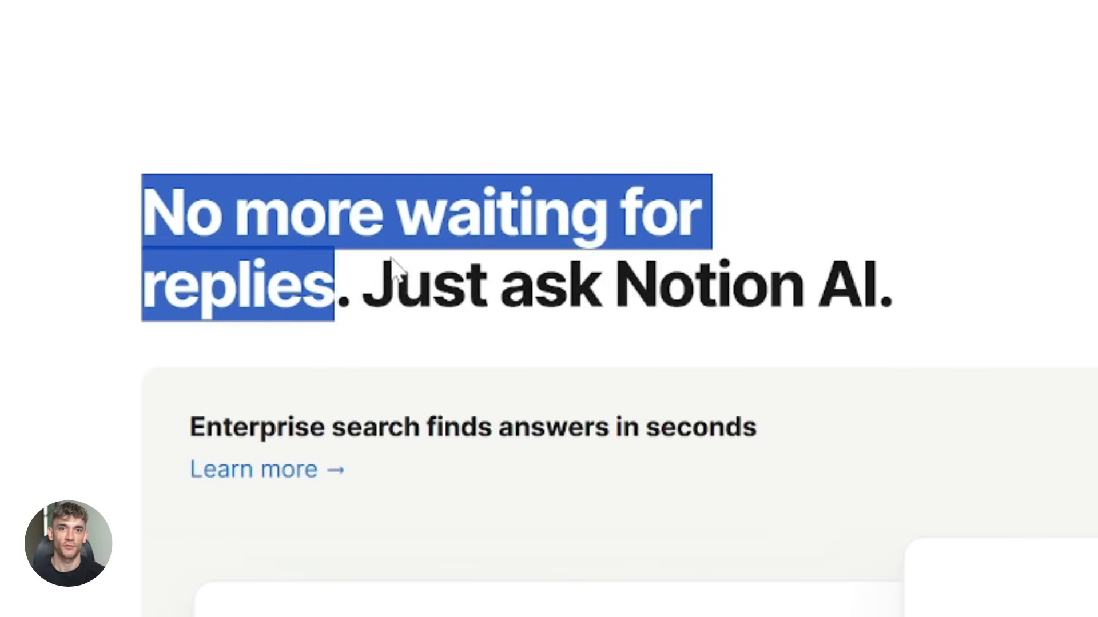
left_click_drag(333, 289, 885, 315)
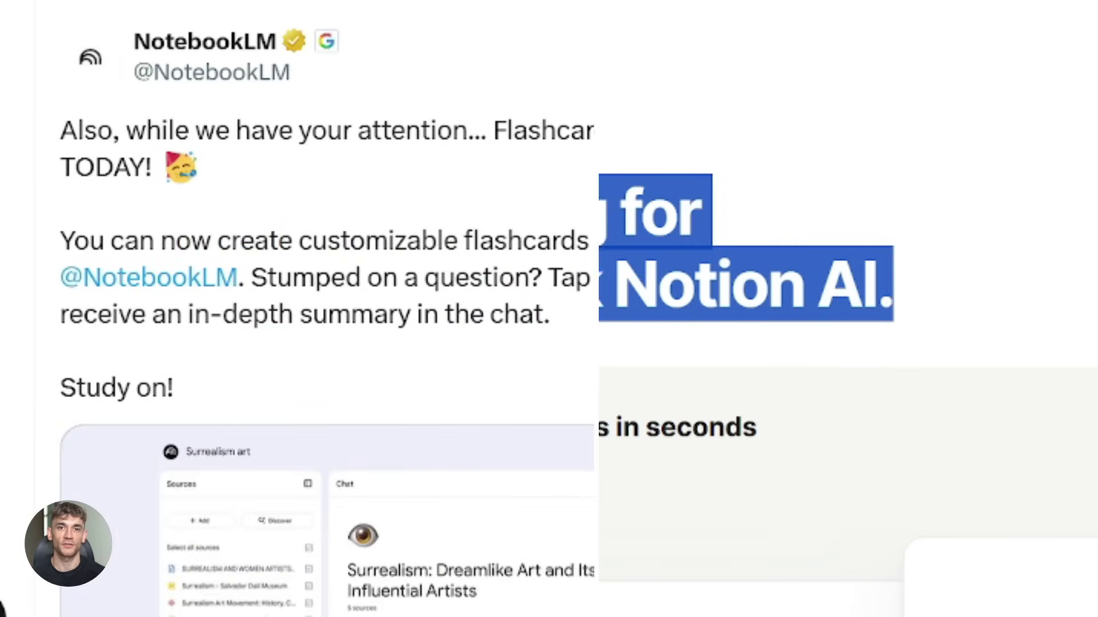
left_click_drag(60, 130, 889, 130)
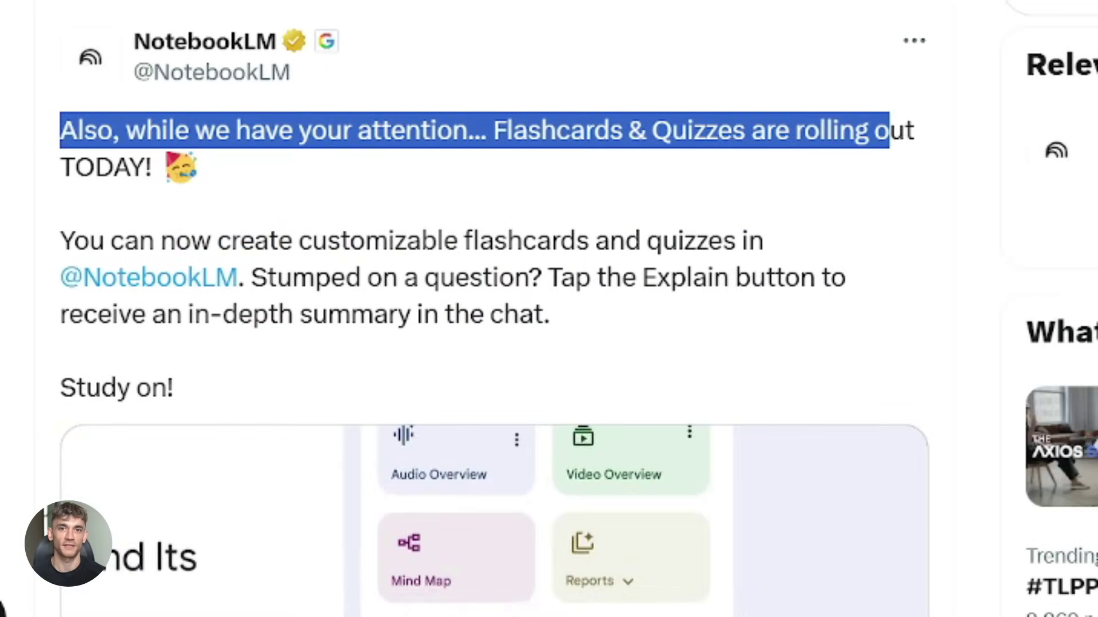
left_click_drag(60, 240, 551, 241)
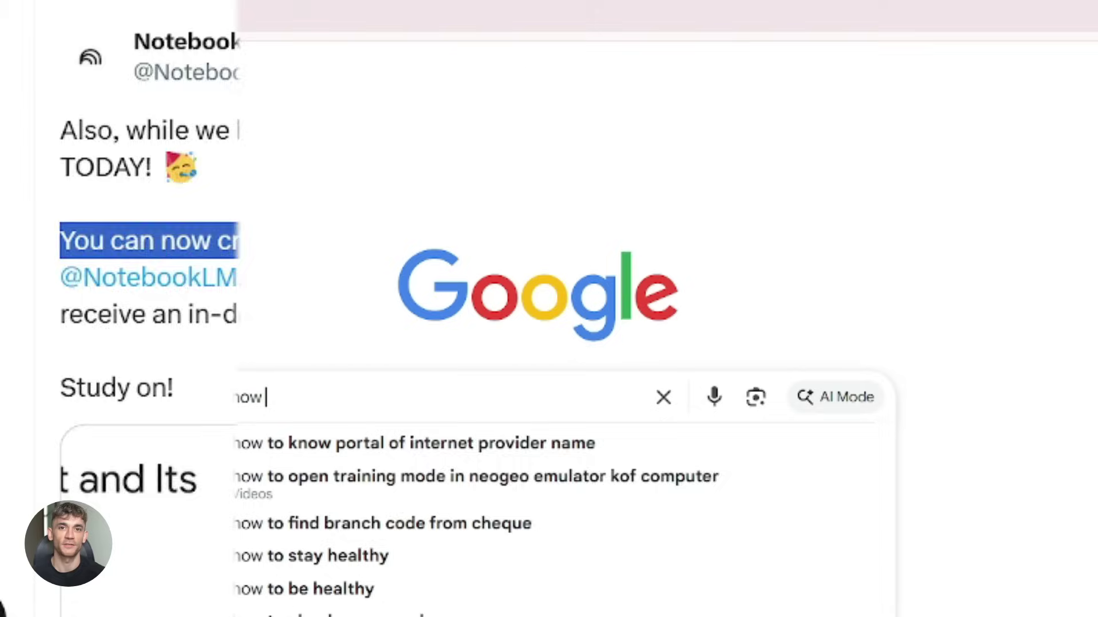
Step: Search Google for 'how to get better at assignment writing.' and scroll the results
type("to get better at as")
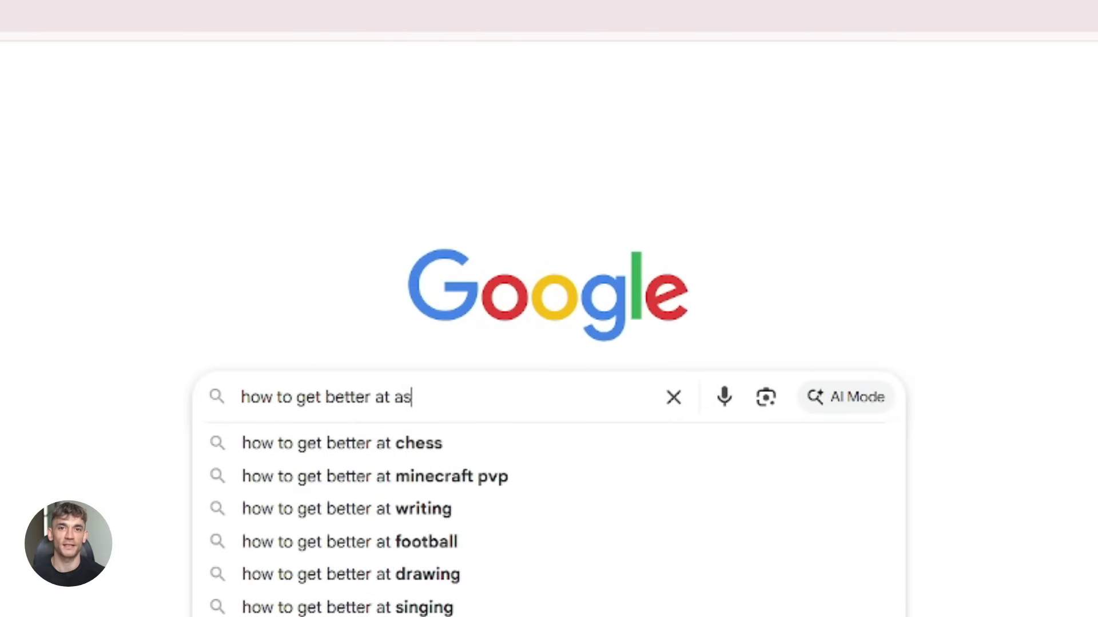
type("signment writing.")
key("Return")
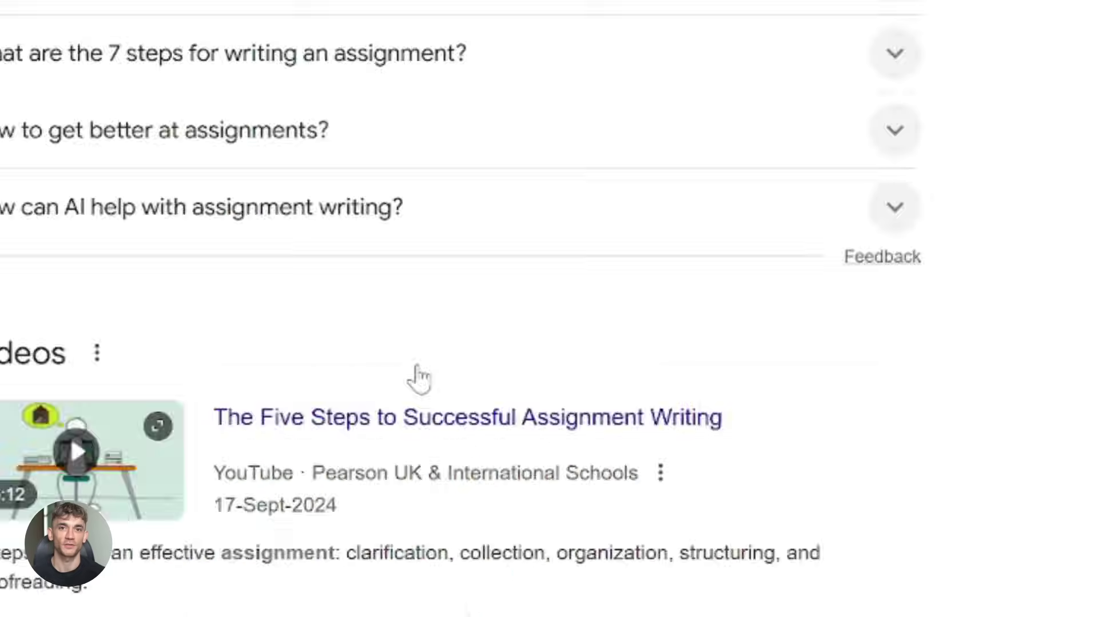
scroll(417, 375, "down", 5)
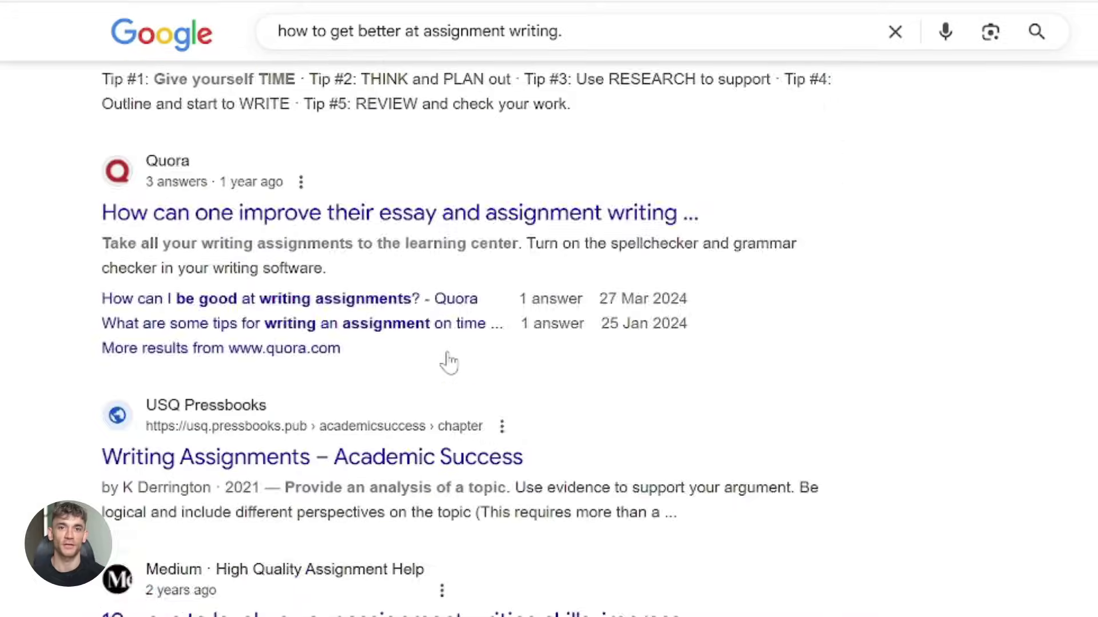
scroll(449, 361, "down", 5)
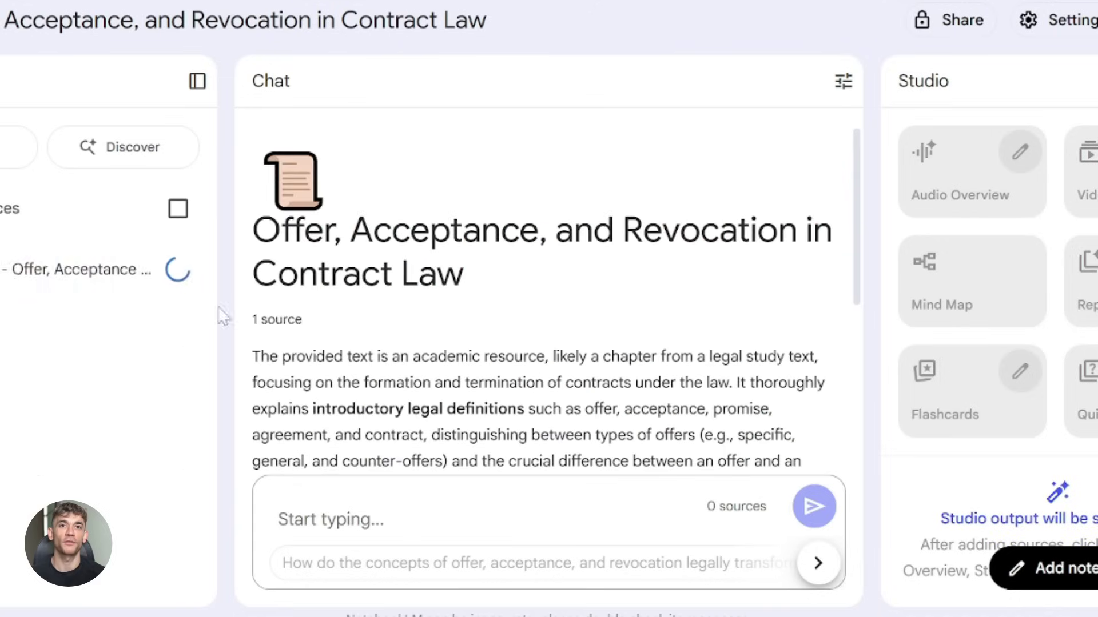
Step: Highlight the notebook summary text and move the Prep bullet higher in the list
left_click_drag(261, 356, 783, 435)
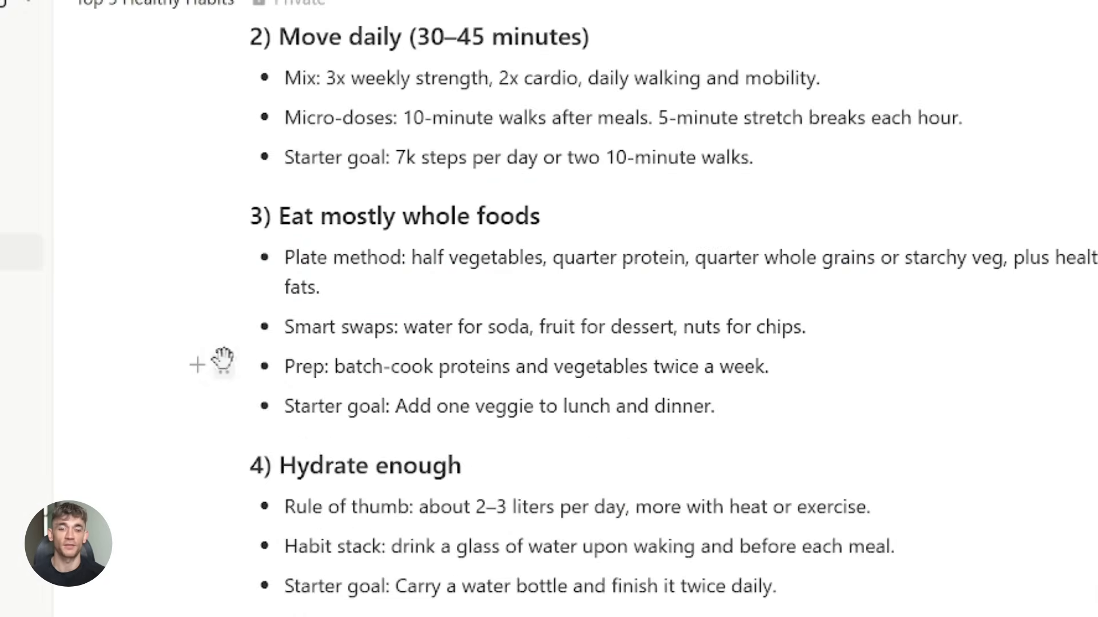
left_click_drag(224, 313, 228, 277)
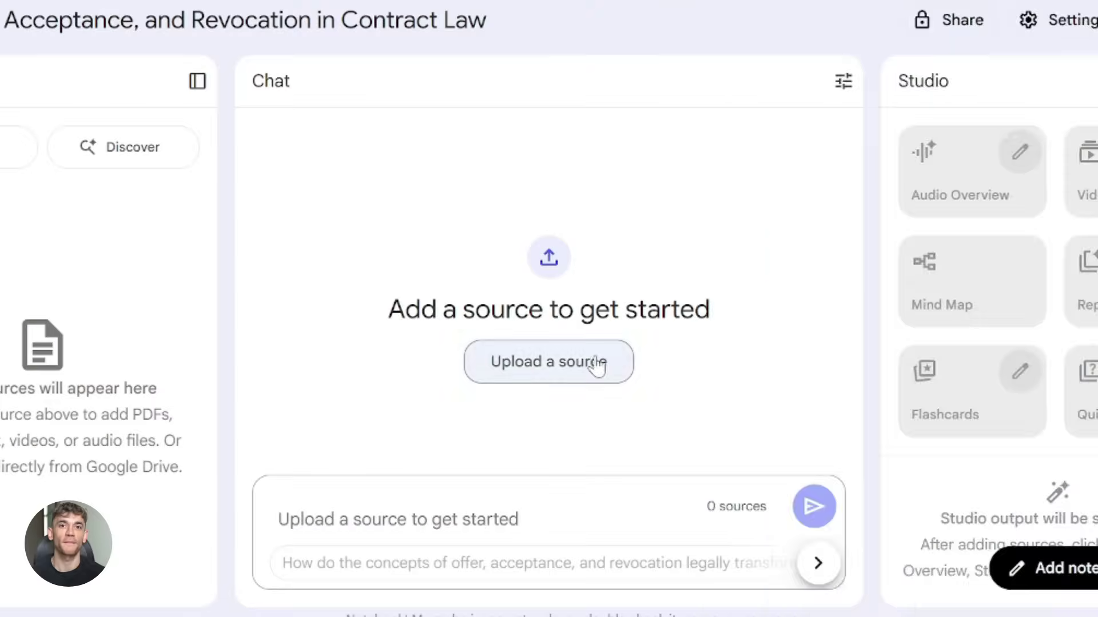
Step: Add the Chapter 2 contract law file as a source and start a new Video Overview
left_click(595, 363)
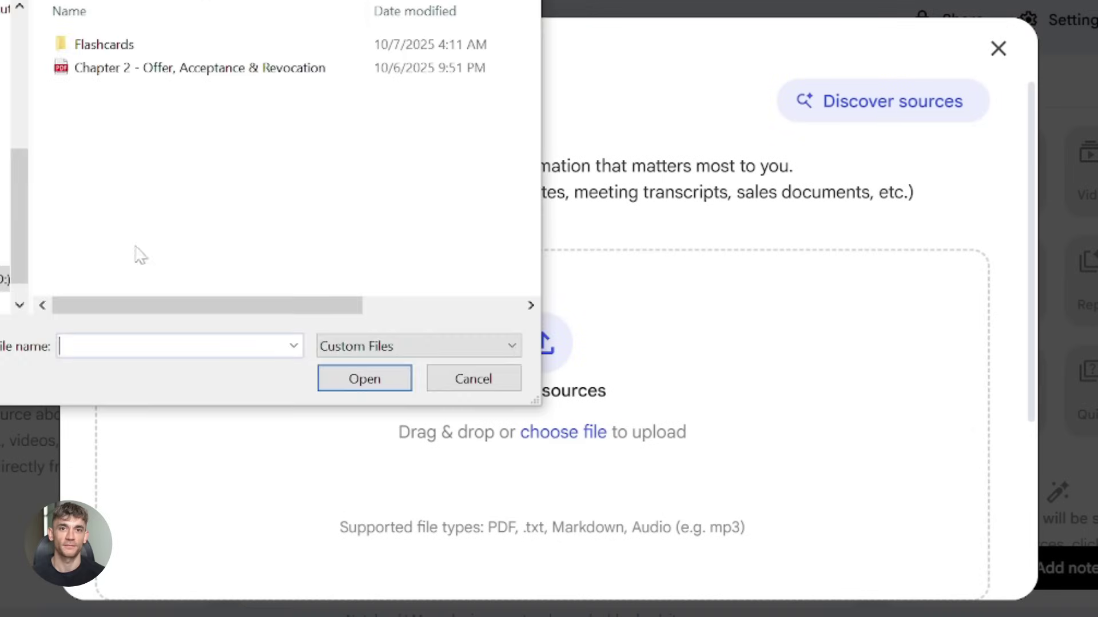
double_click(118, 69)
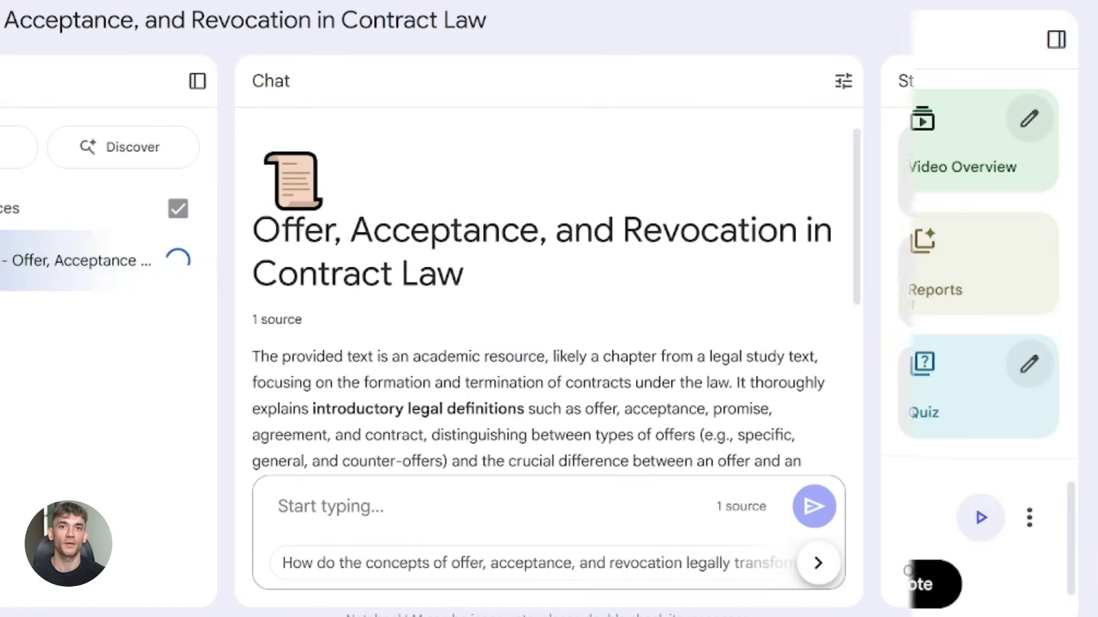
left_click(992, 146)
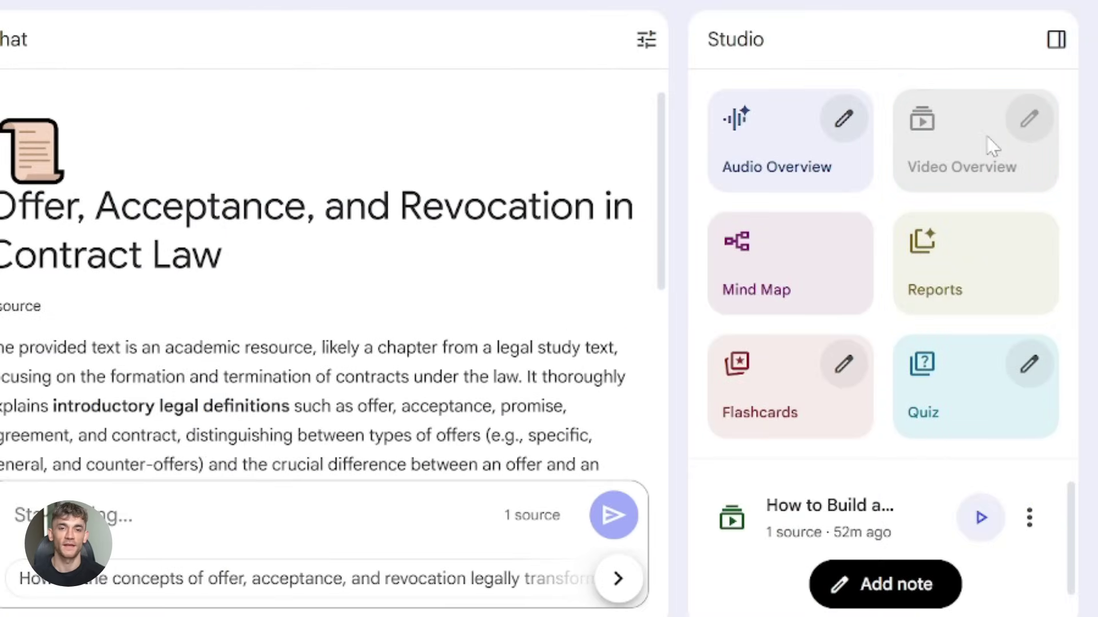
Step: Play the How to Build a Contract video and highlight the Manner Prescribed passage
left_click(981, 518)
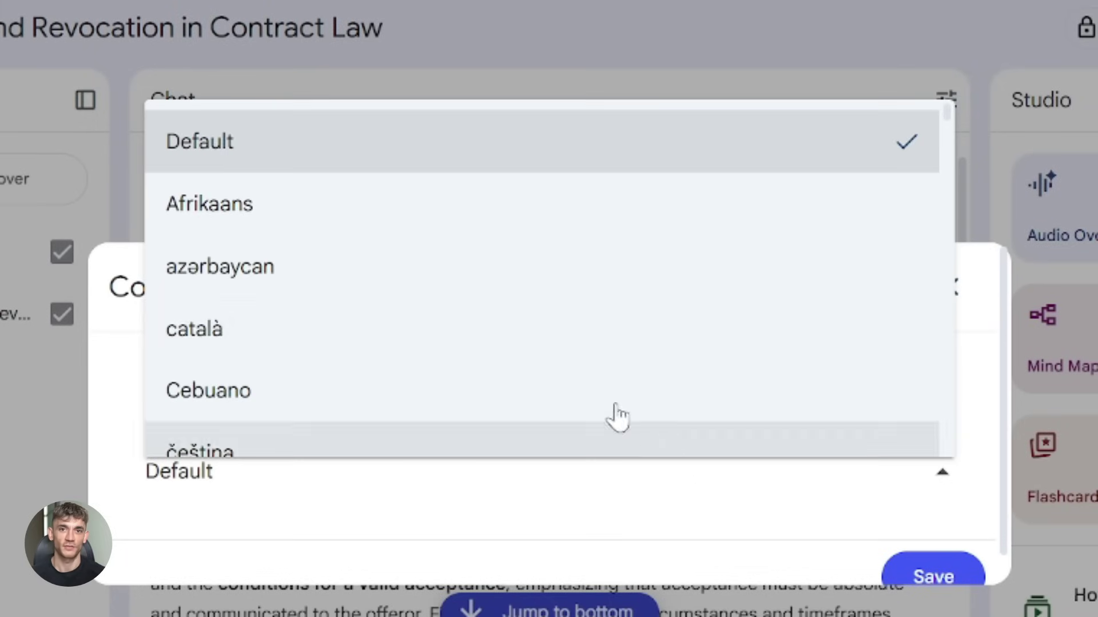
scroll(563, 306, "down", 5)
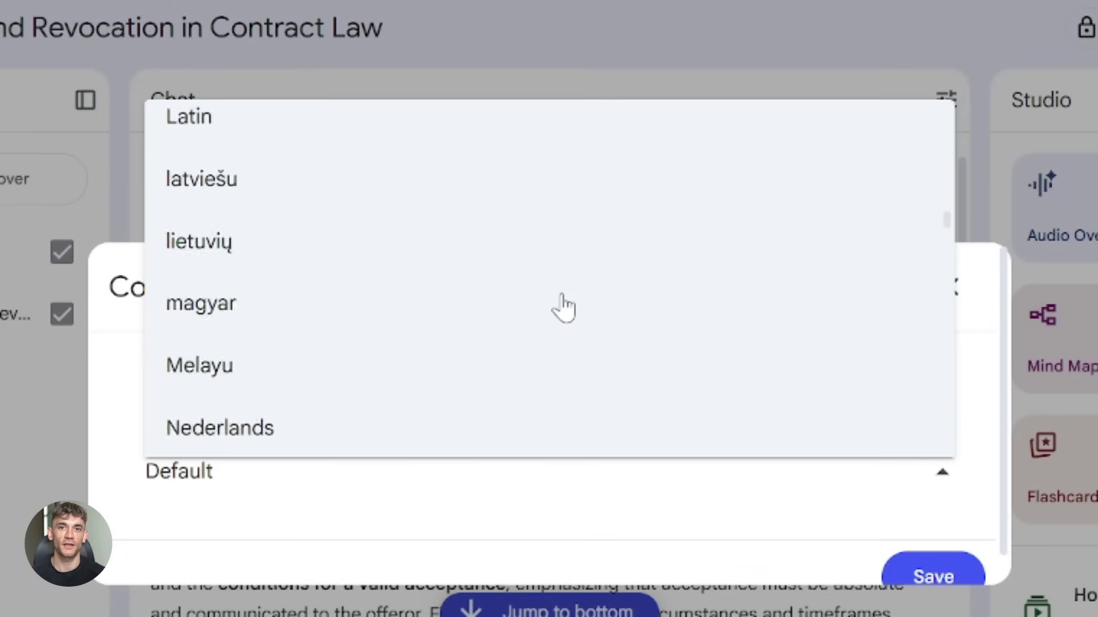
scroll(563, 306, "down", 10)
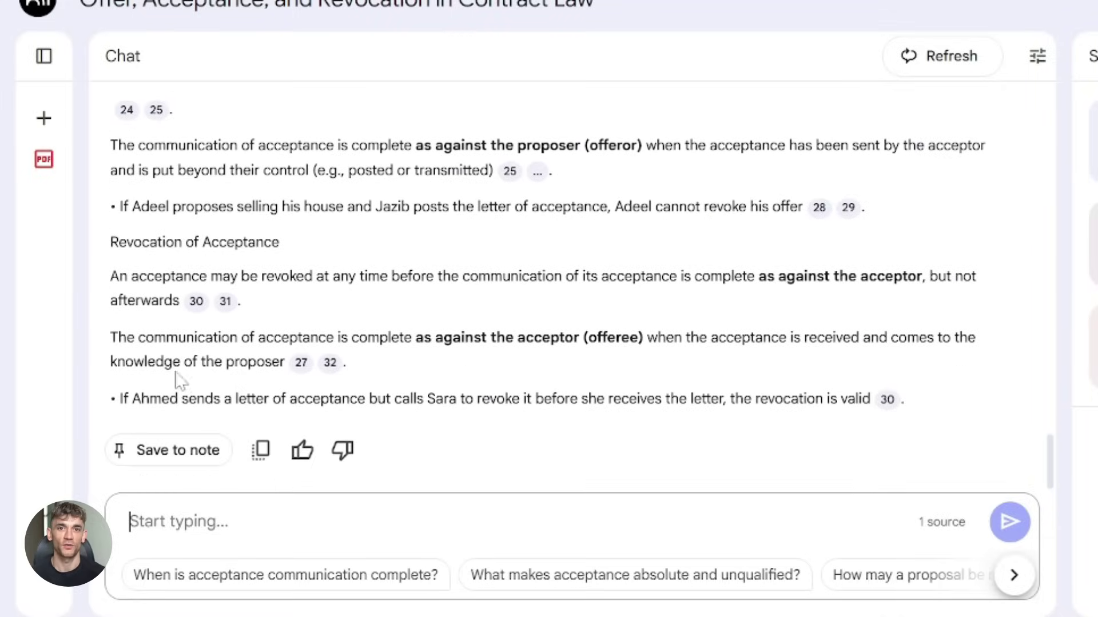
scroll(138, 355, "up", 10)
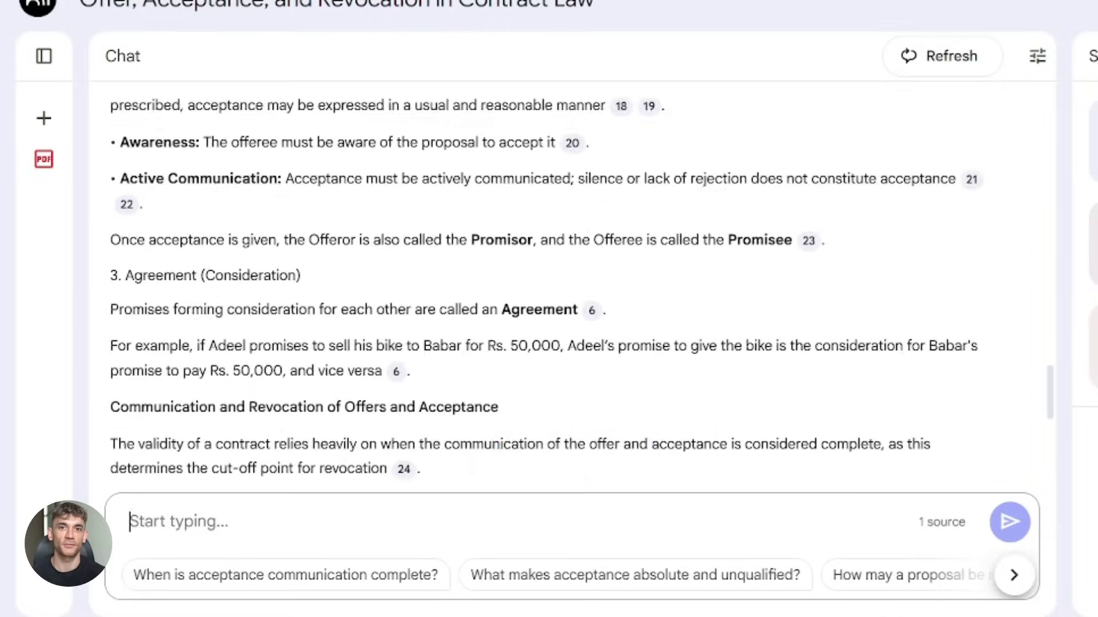
left_click_drag(117, 169, 428, 196)
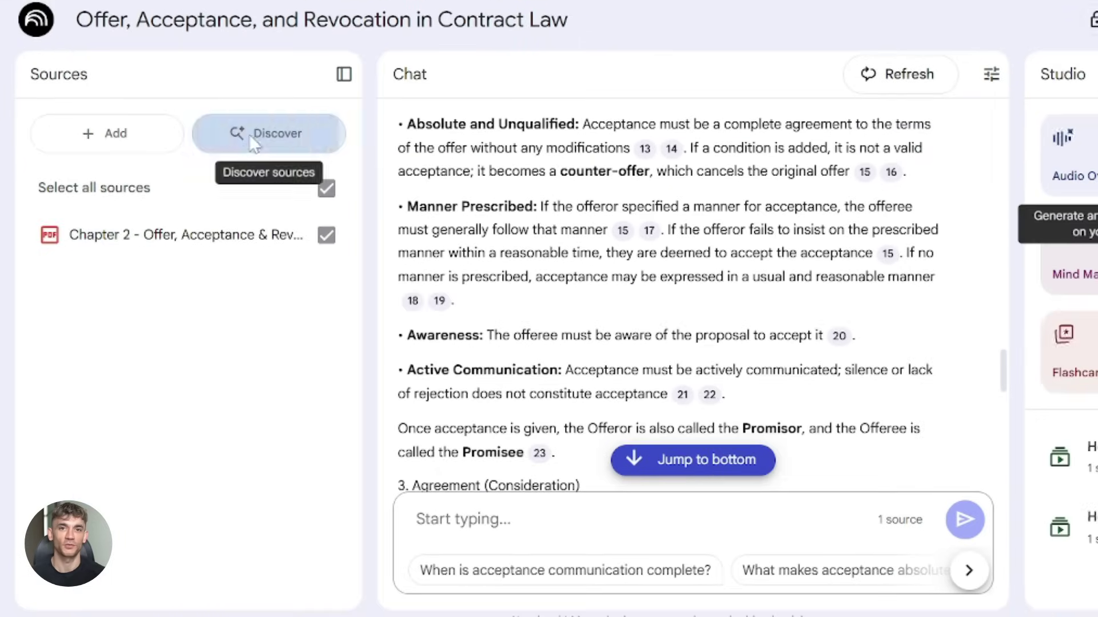
Step: Import the ten discovered infrasound sources into the notebook
left_click(250, 137)
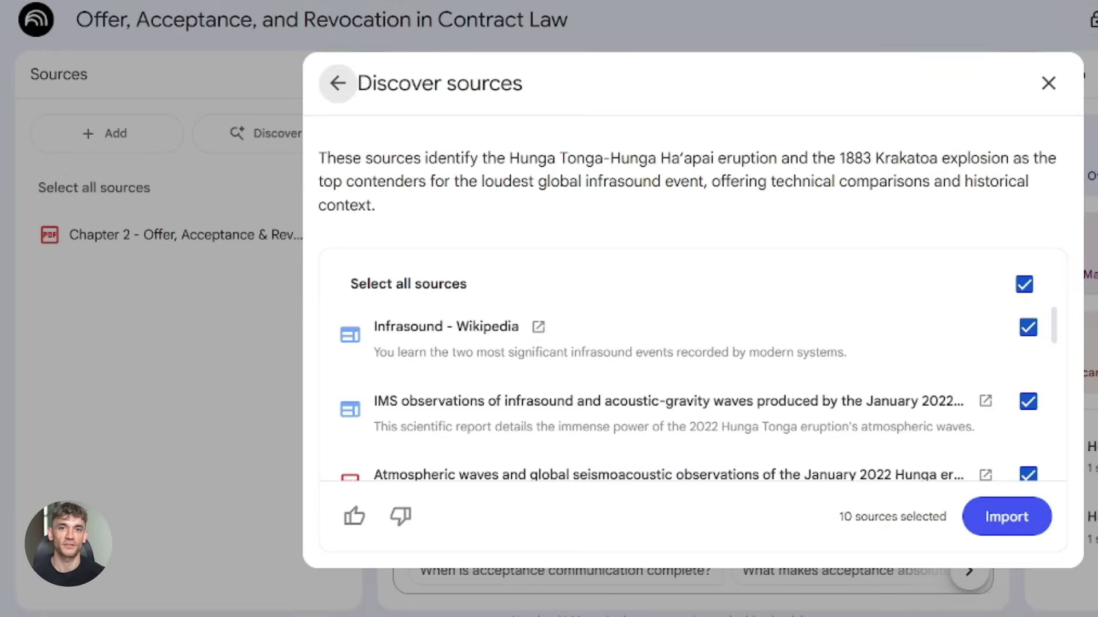
scroll(658, 342, "down", 10)
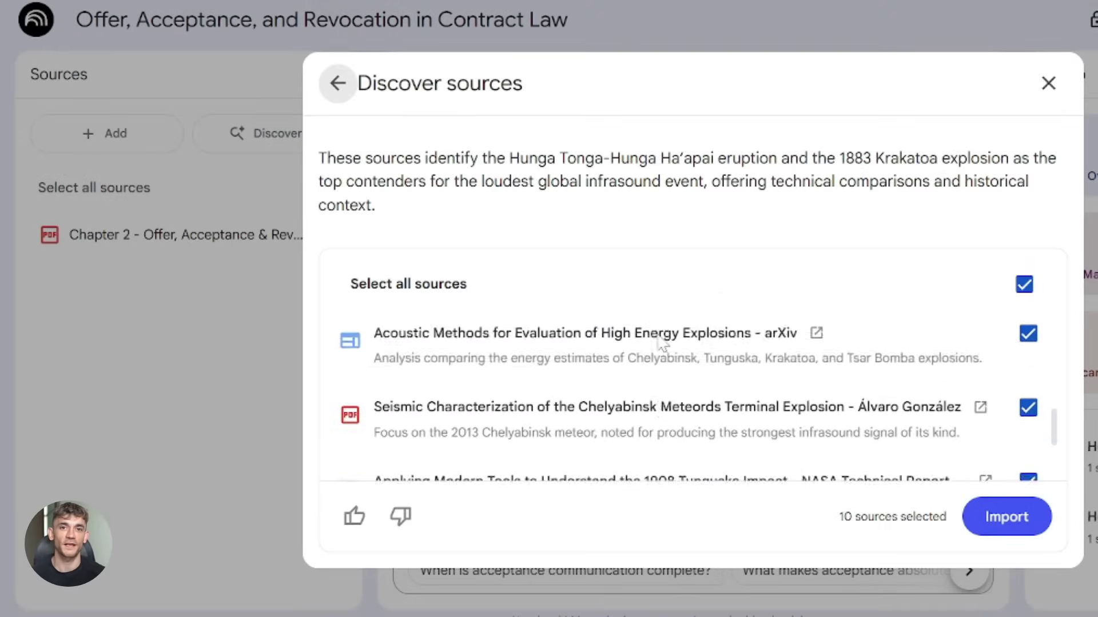
left_click(1006, 517)
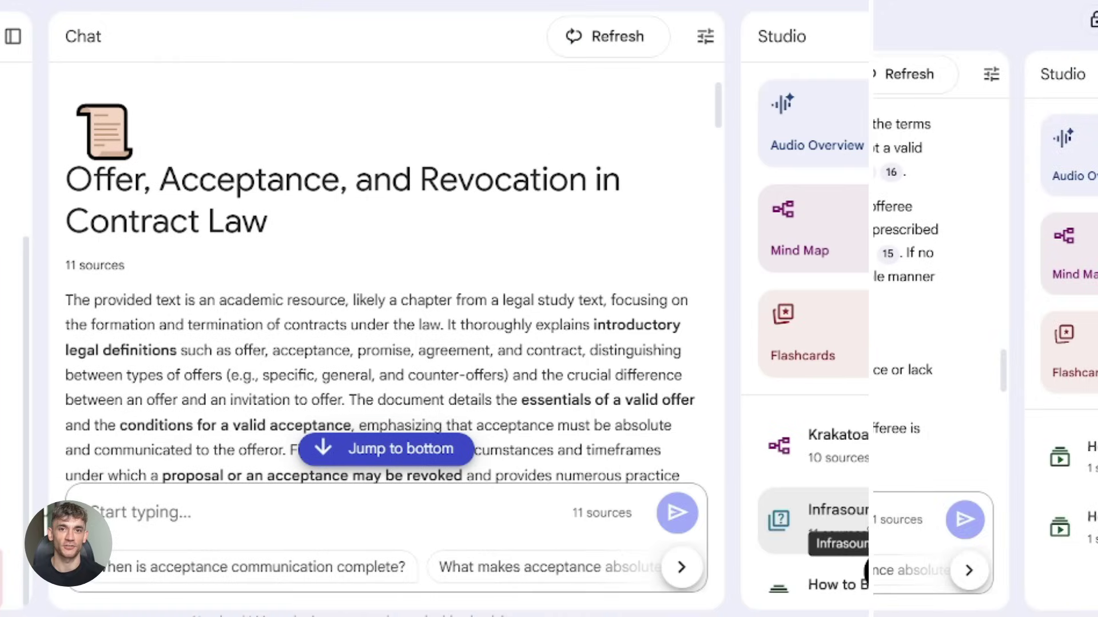
Step: Open the Infrasound Quiz, move past question 1 and choose answer A for question 2
left_click(823, 577)
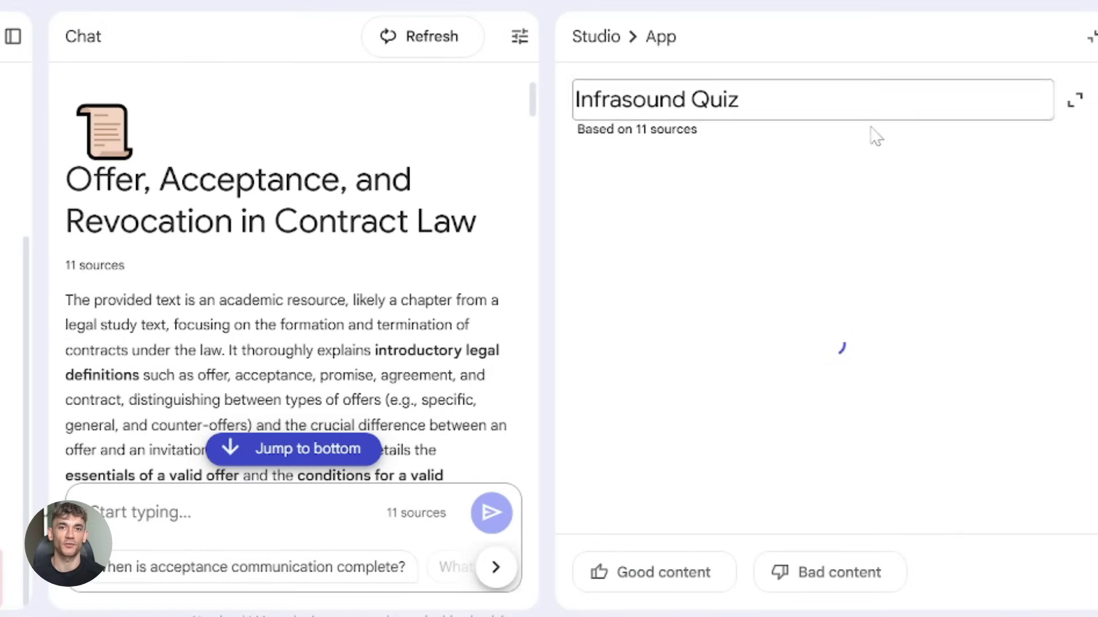
scroll(870, 229, "down", 3)
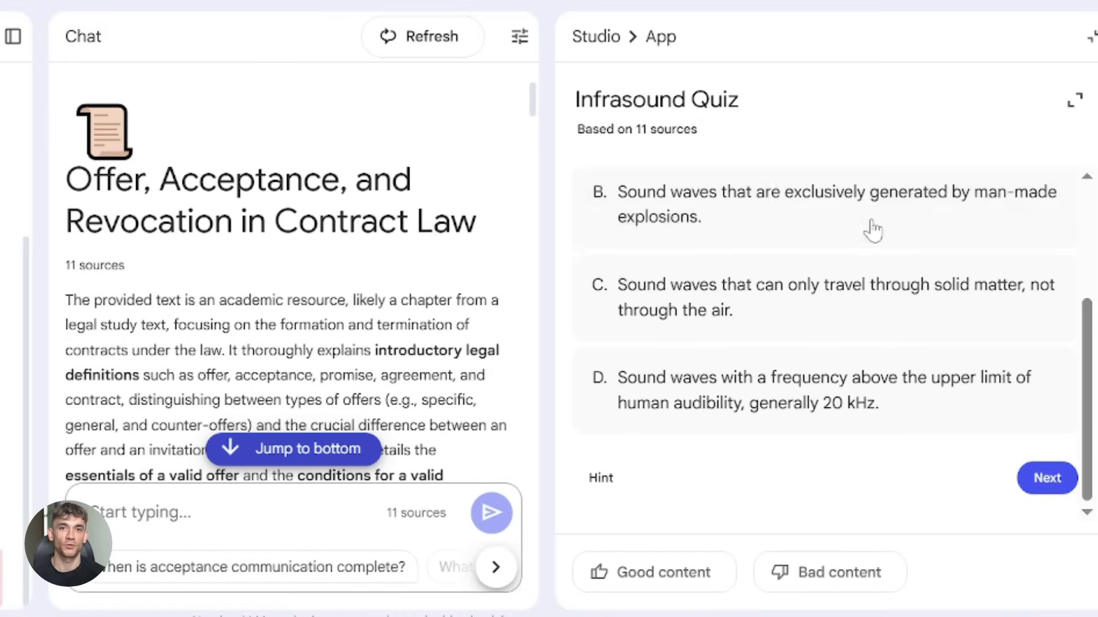
left_click(1052, 476)
scroll(865, 289, "down", 5)
scroll(833, 379, "up", 5)
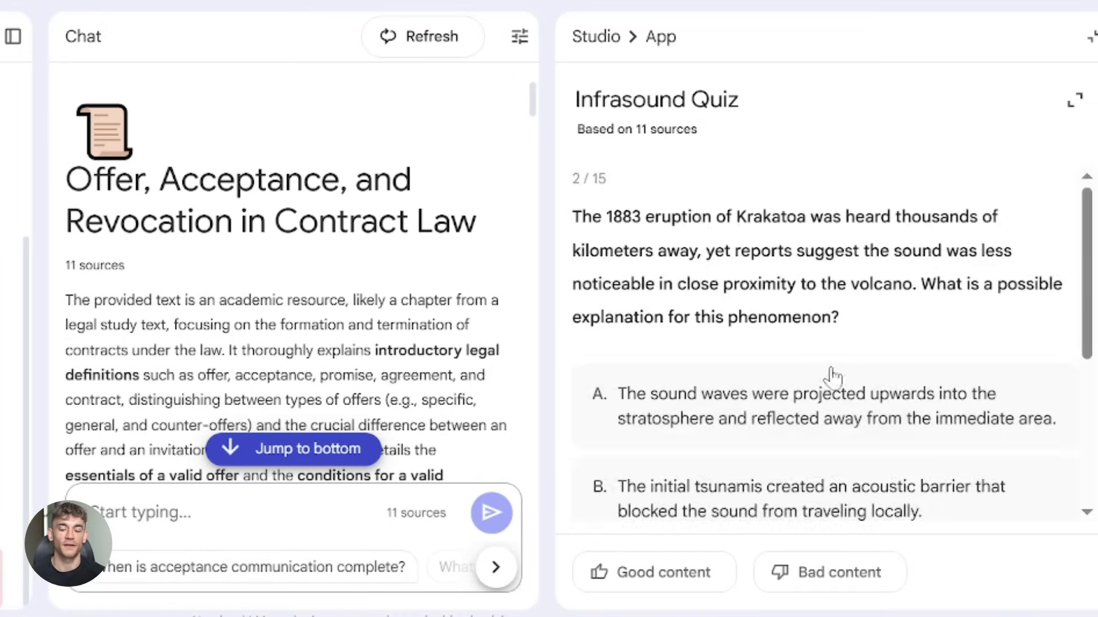
left_click(925, 389)
Step: Page forward through the next several questions of the Infrasound Quiz
scroll(963, 458, "down", 5)
left_click(1047, 477)
scroll(863, 343, "down", 3)
left_click(1058, 481)
scroll(889, 276, "down", 3)
left_click(1049, 476)
scroll(960, 351, "down", 3)
left_click(1049, 479)
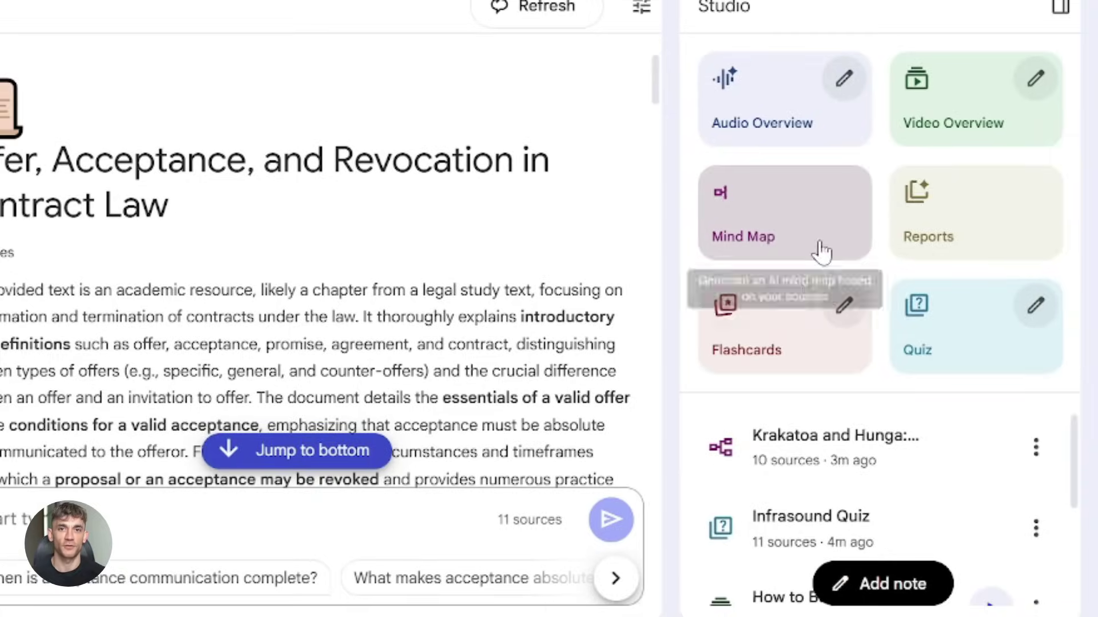
Step: Expand the Hunga Eruption (2022) and Krakatoa Eruption (1883) branches, then collapse to the root
left_click(822, 466)
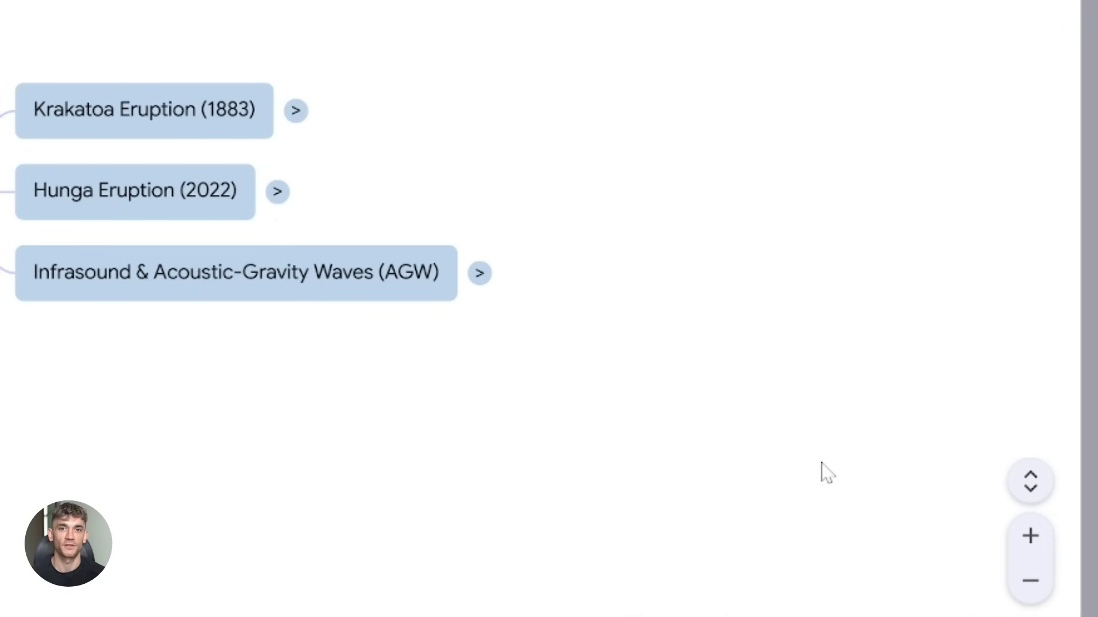
left_click(277, 193)
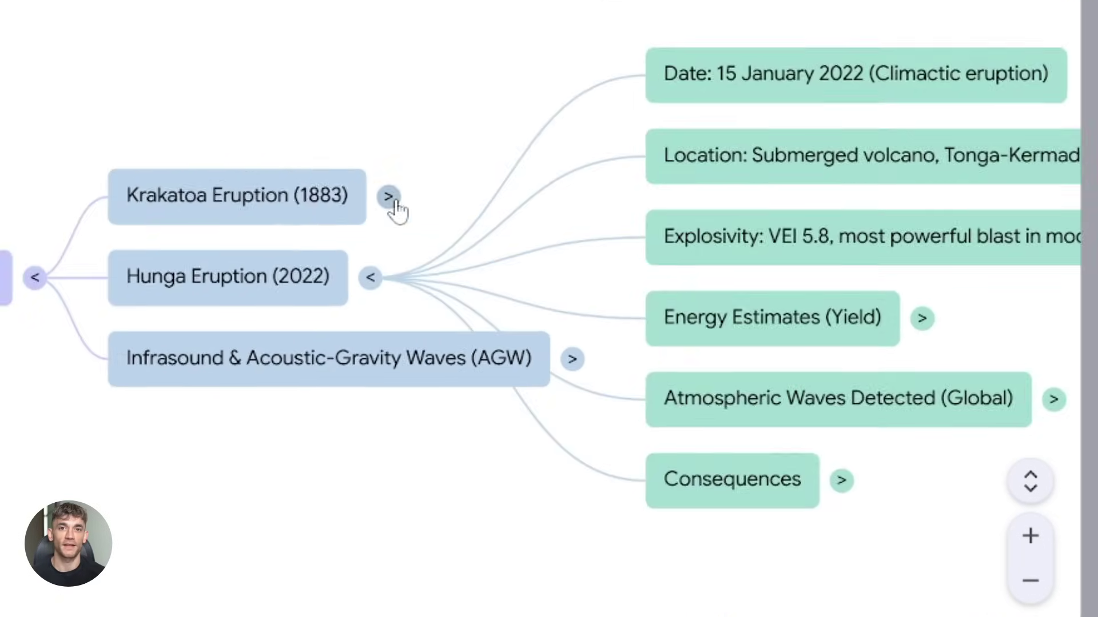
left_click(387, 196)
scroll(439, 380, "down", 3)
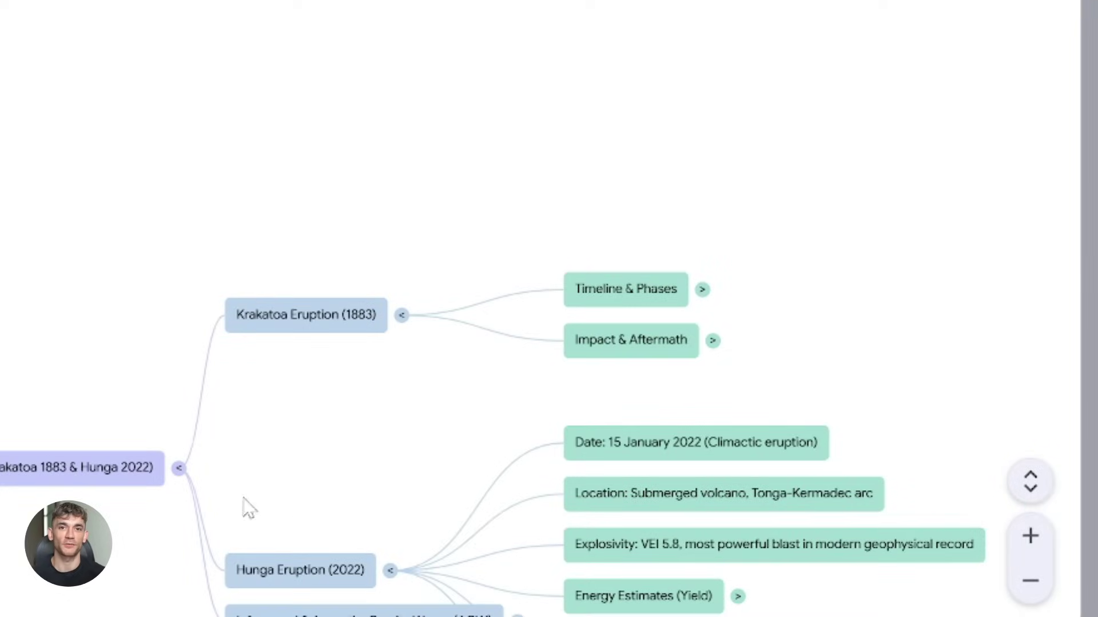
left_click(177, 469)
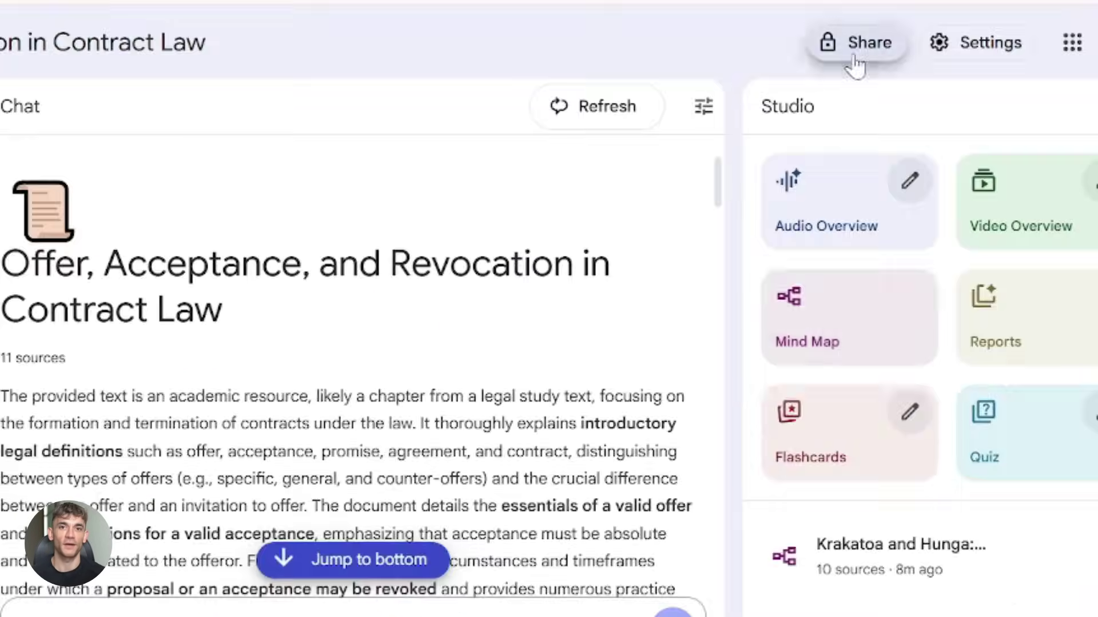
Step: Set the notebook's access to Anyone with a link
left_click(855, 54)
left_click(349, 466)
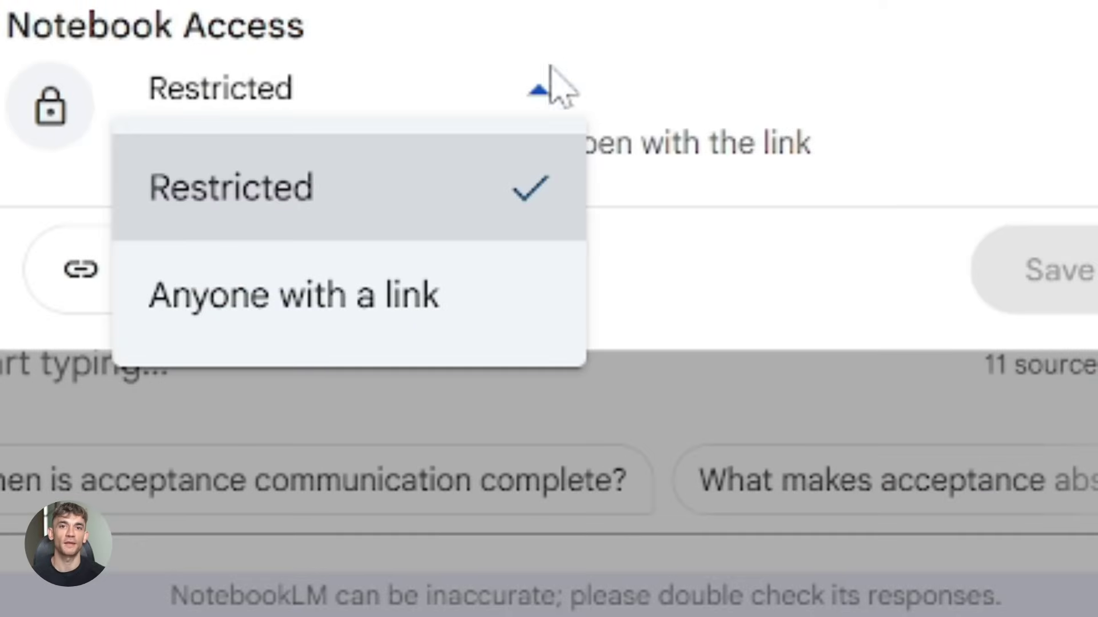
left_click(538, 295)
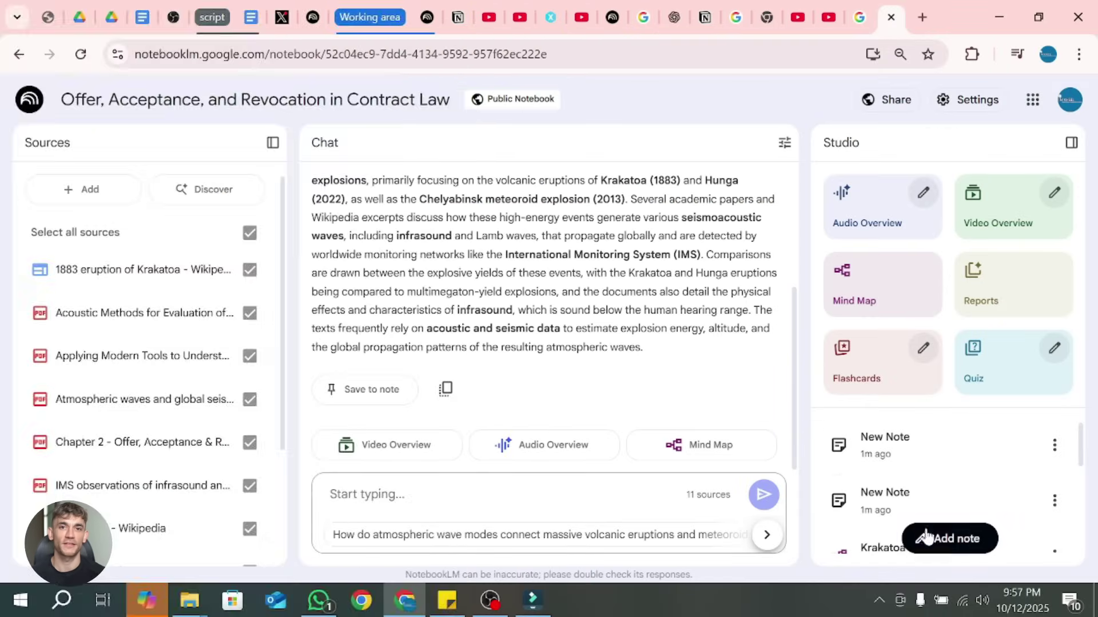
Step: Add a blank note and select chat passages on contract formation, offers and Agreement
left_click(938, 537)
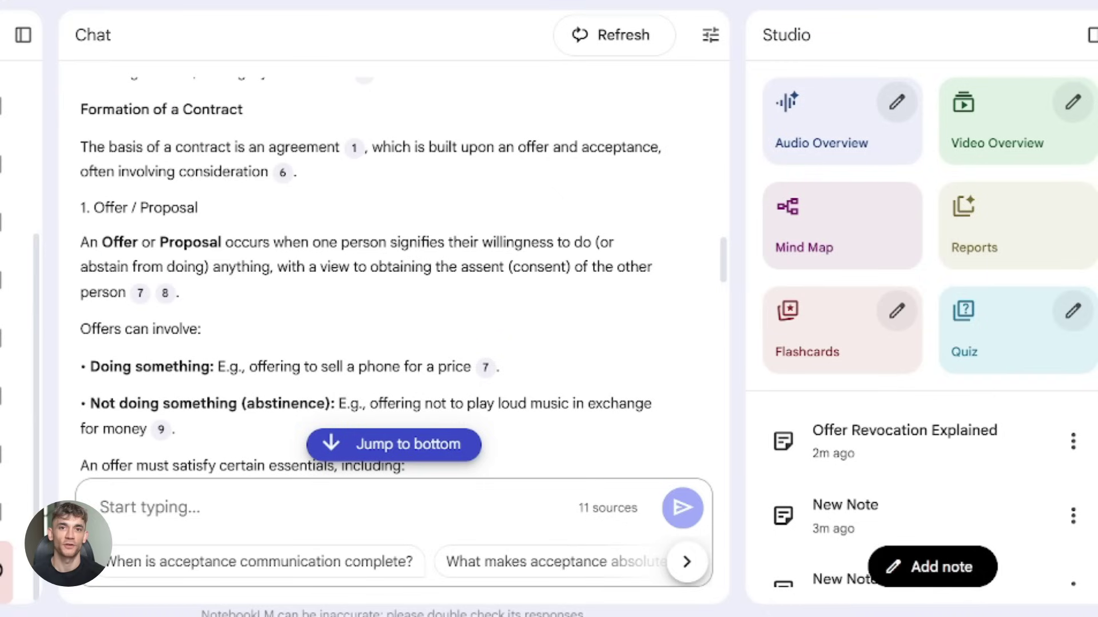
left_click_drag(96, 147, 251, 171)
left_click_drag(97, 266, 103, 266)
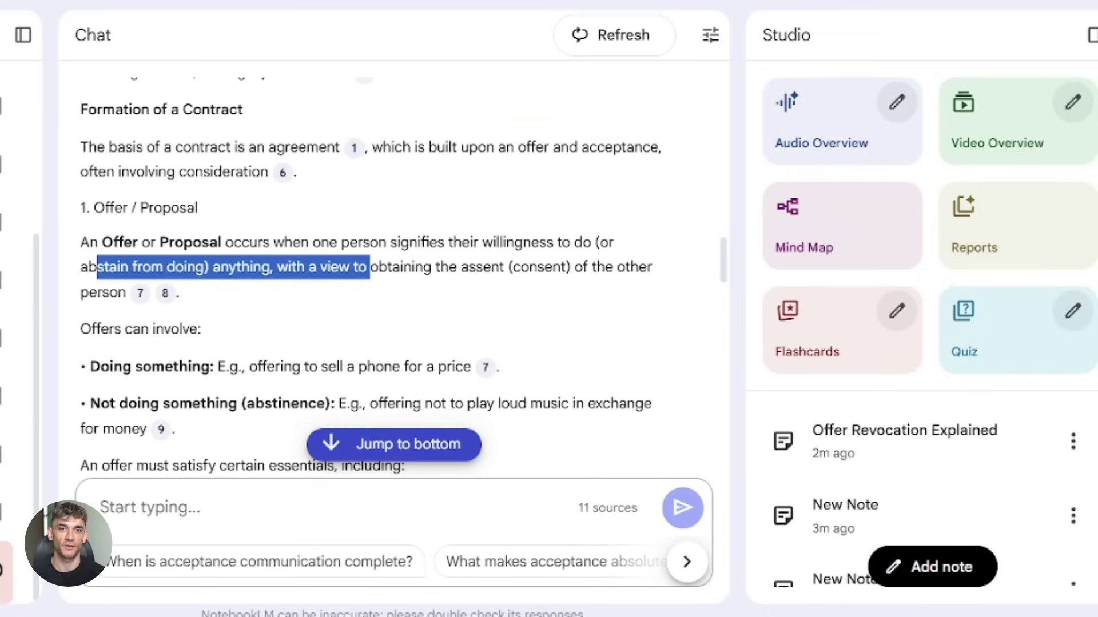
scroll(530, 313, "down", 10)
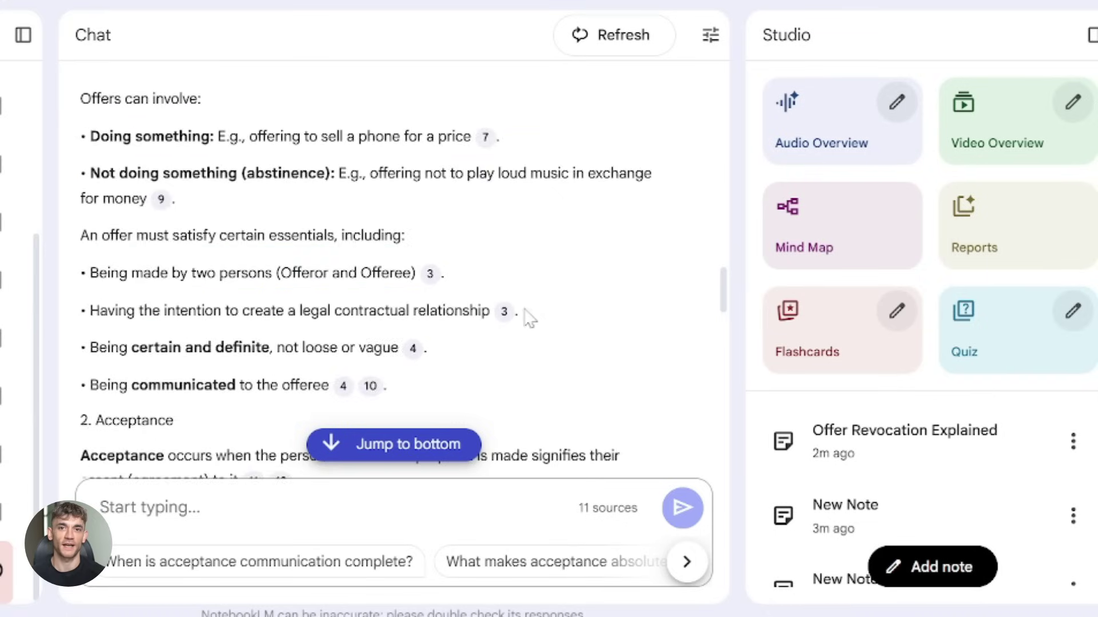
scroll(395, 275, "down", 4)
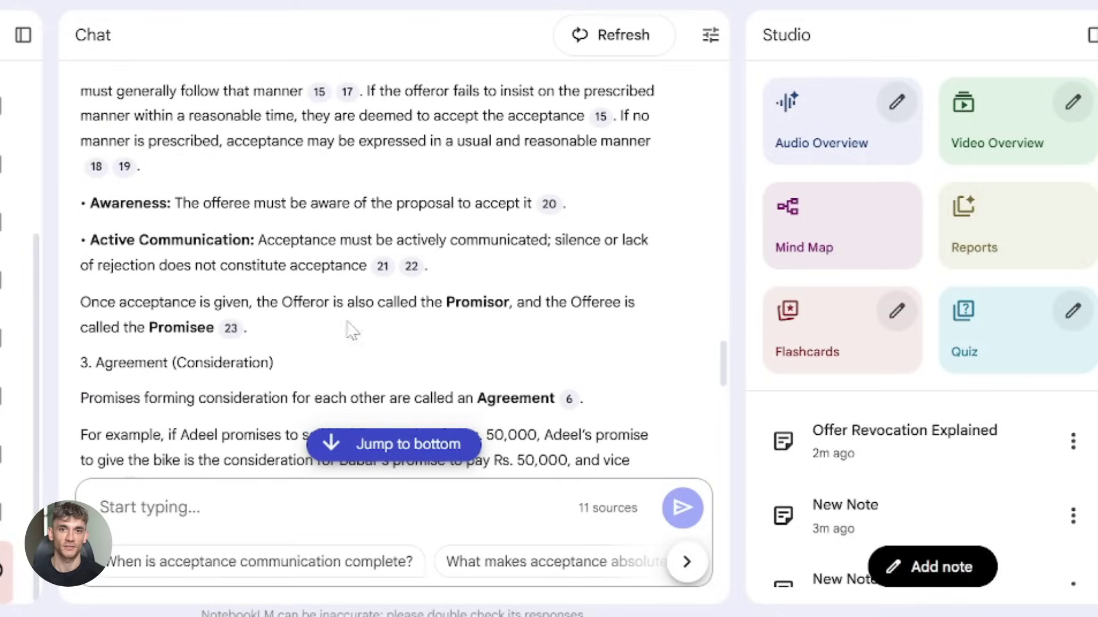
left_click_drag(178, 398, 552, 398)
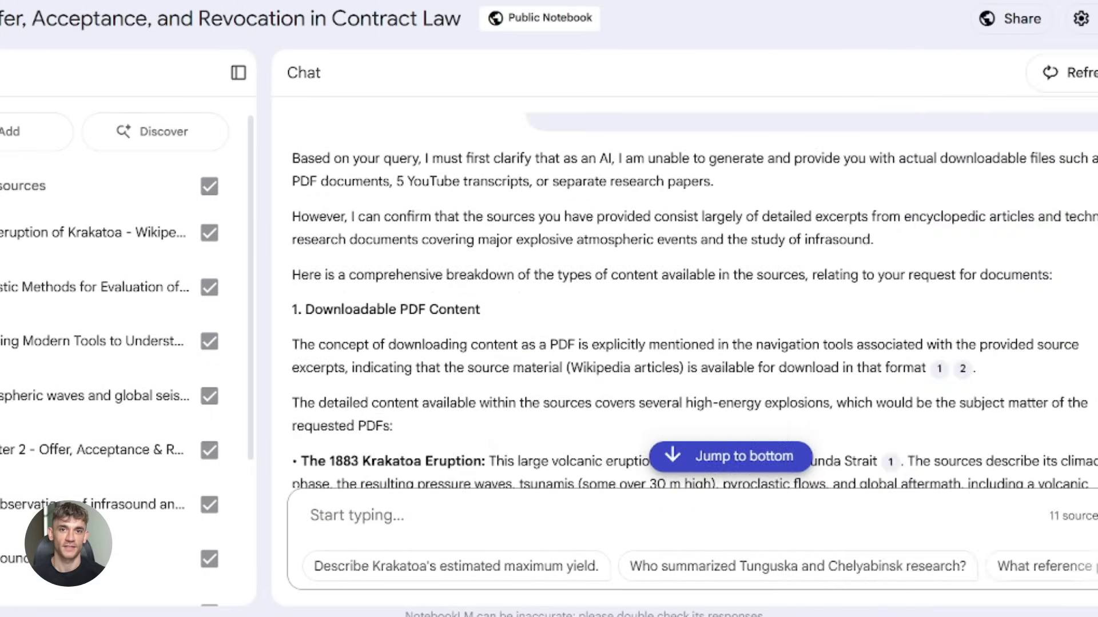
Step: Choose the Technical White Paper report format and review its prefilled Hunga eruption description
left_click(582, 469)
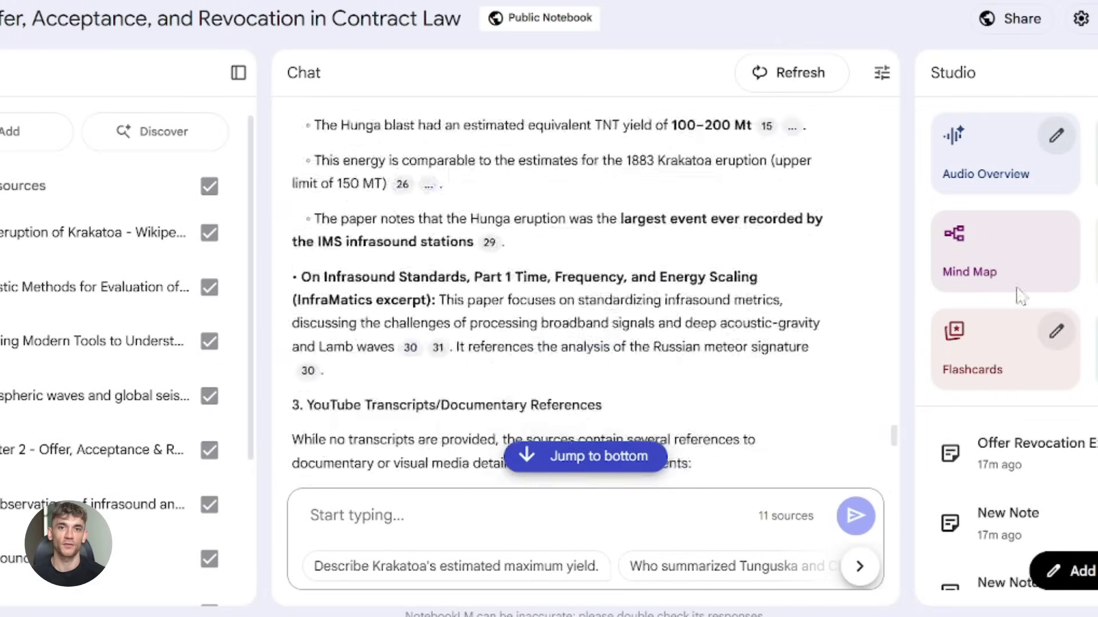
left_click(1055, 331)
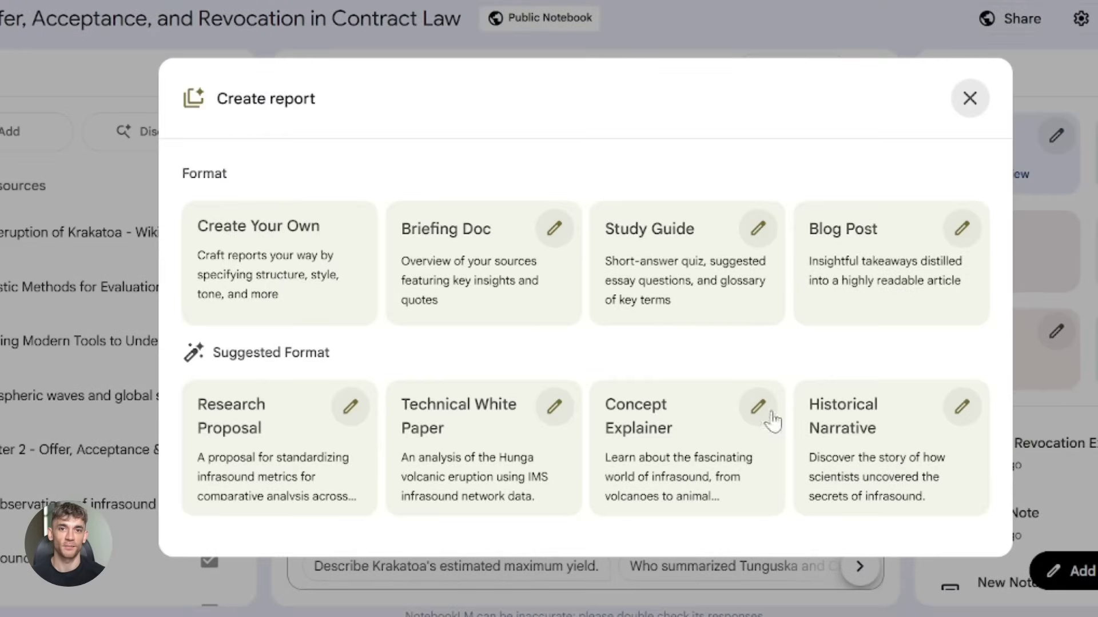
left_click(569, 414)
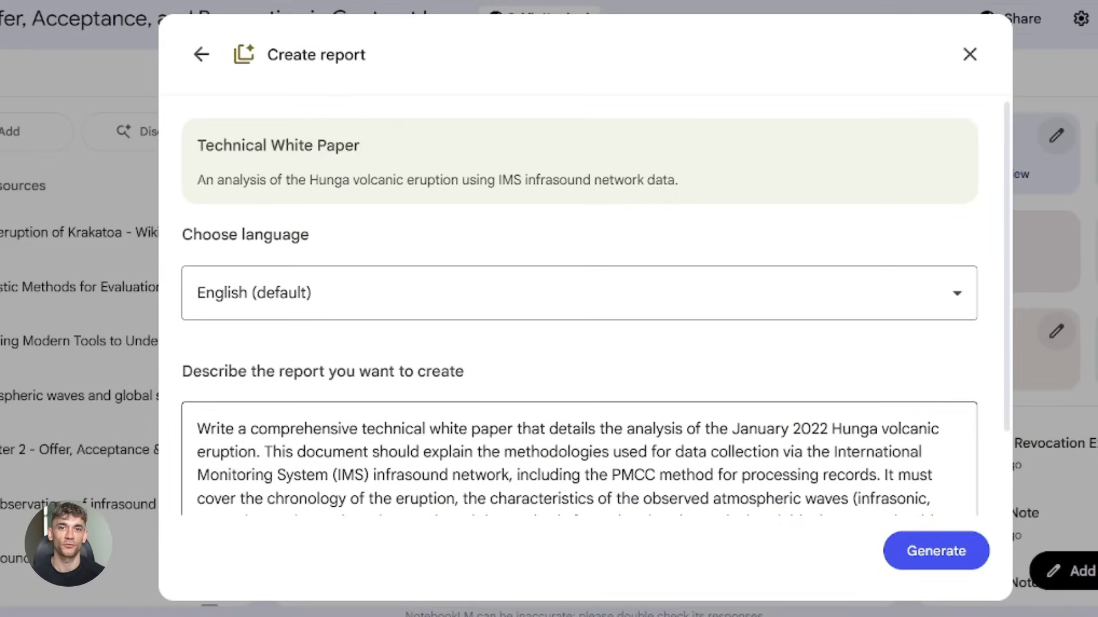
scroll(961, 117, "down", 2)
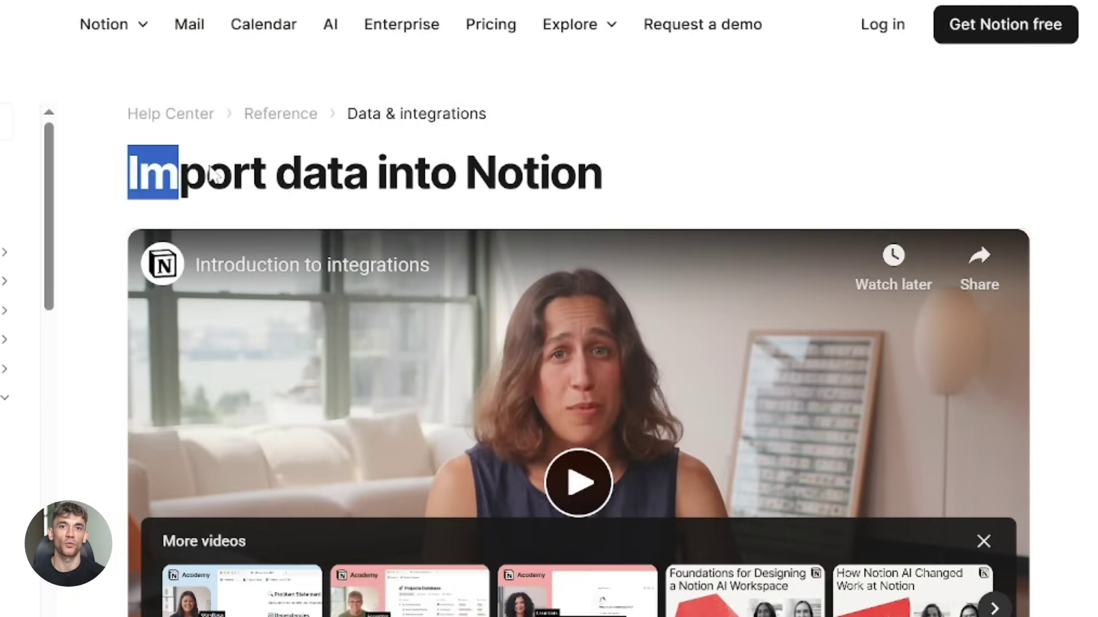
Step: Select the opening passages of the Import data and Formulas help articles
left_click(634, 158)
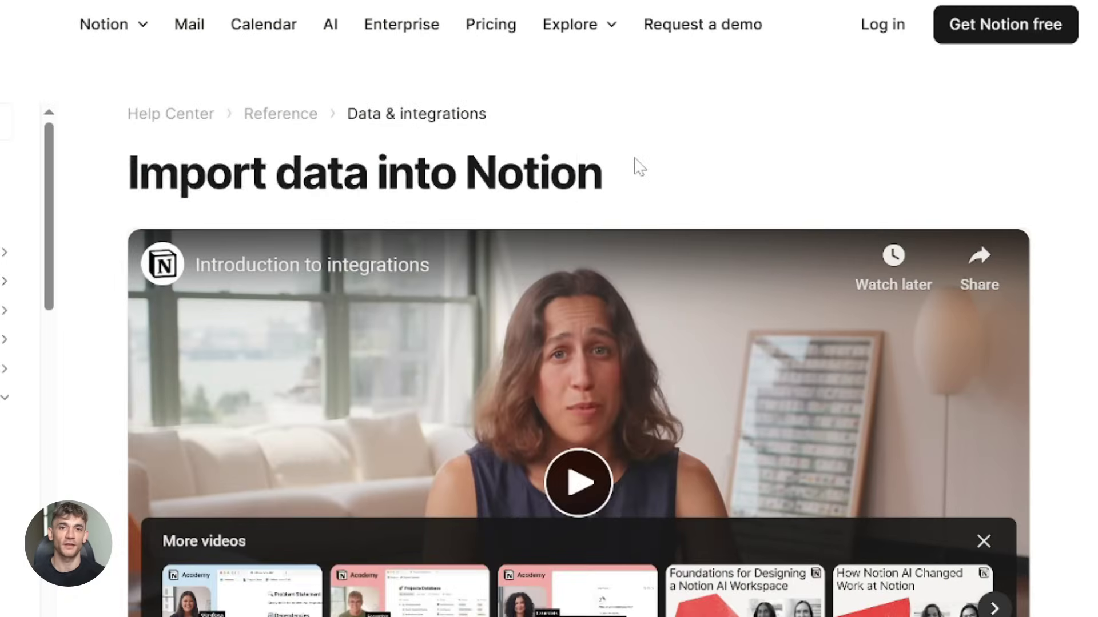
scroll(639, 167, "down", 10)
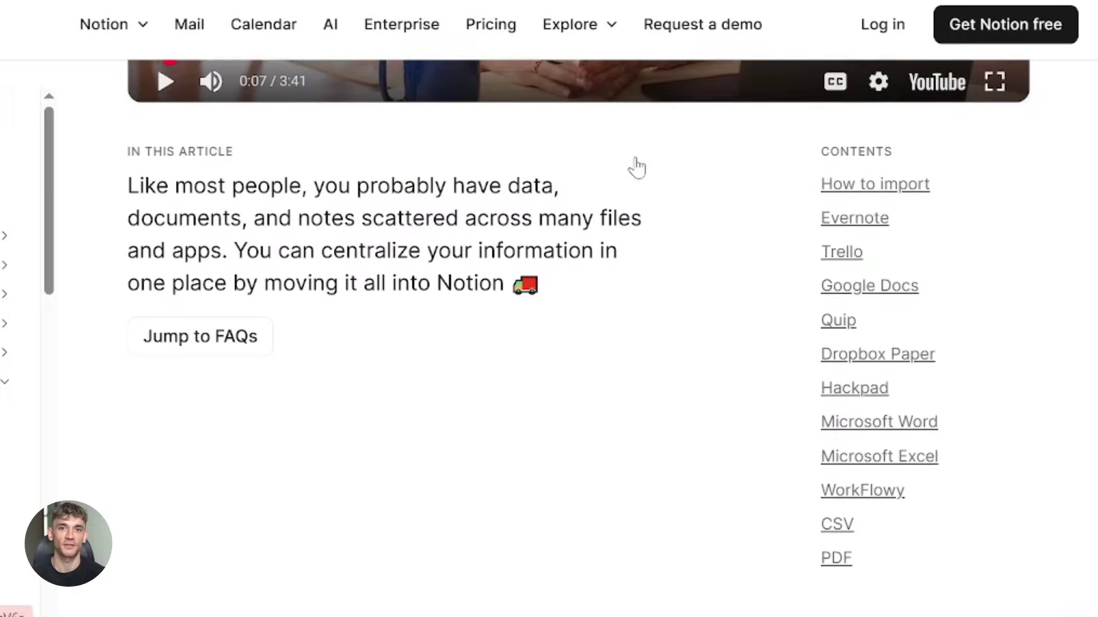
left_click_drag(192, 178, 473, 212)
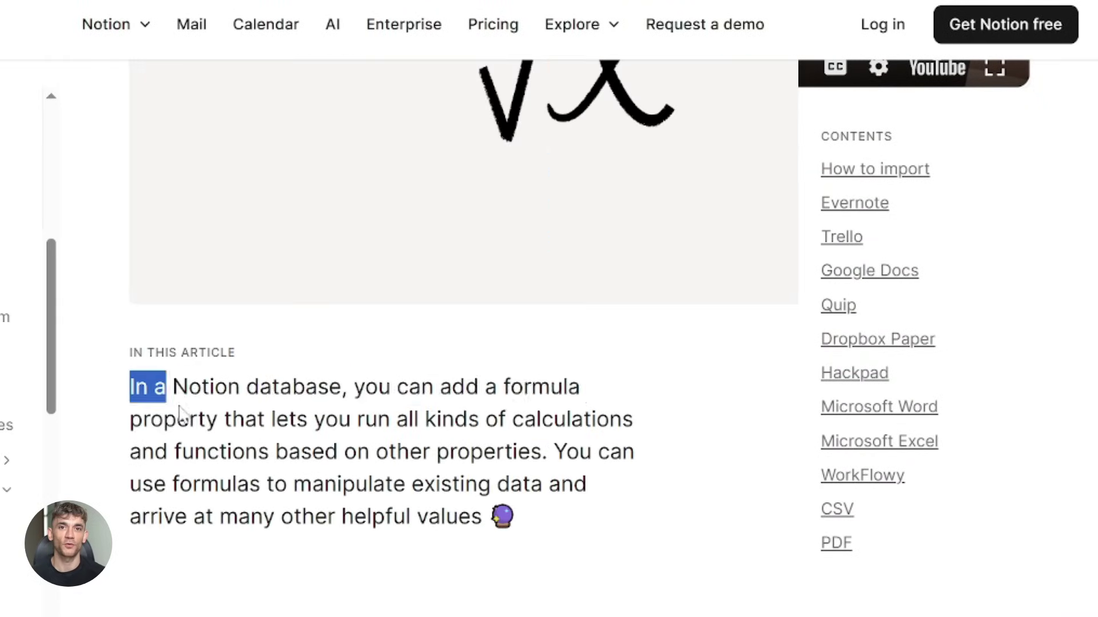
left_click_drag(177, 409, 412, 540)
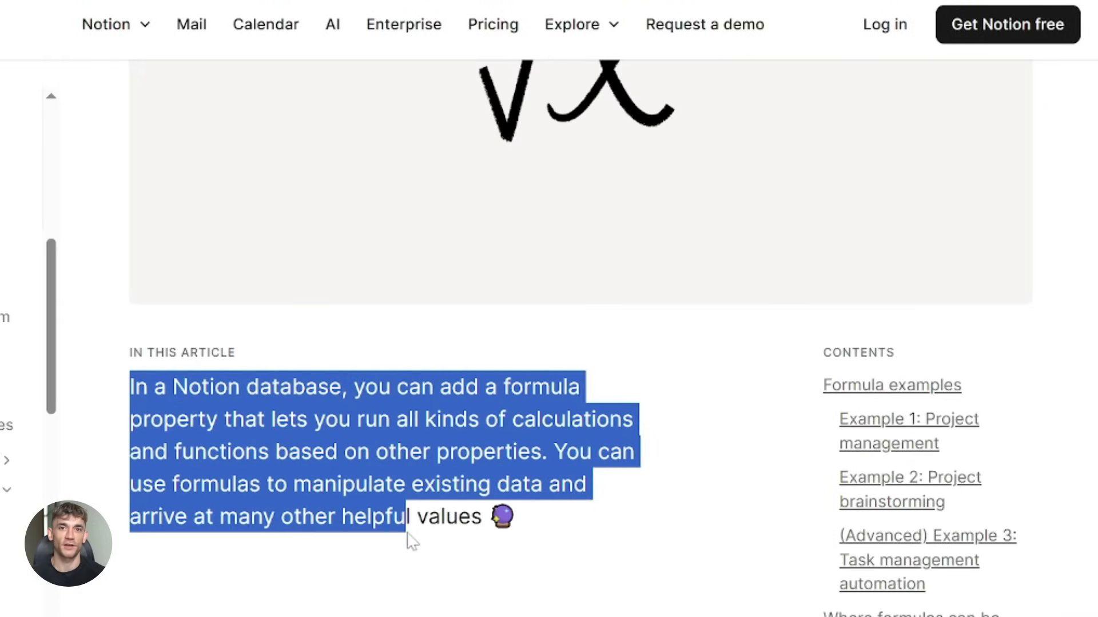
scroll(520, 457, "down", 10)
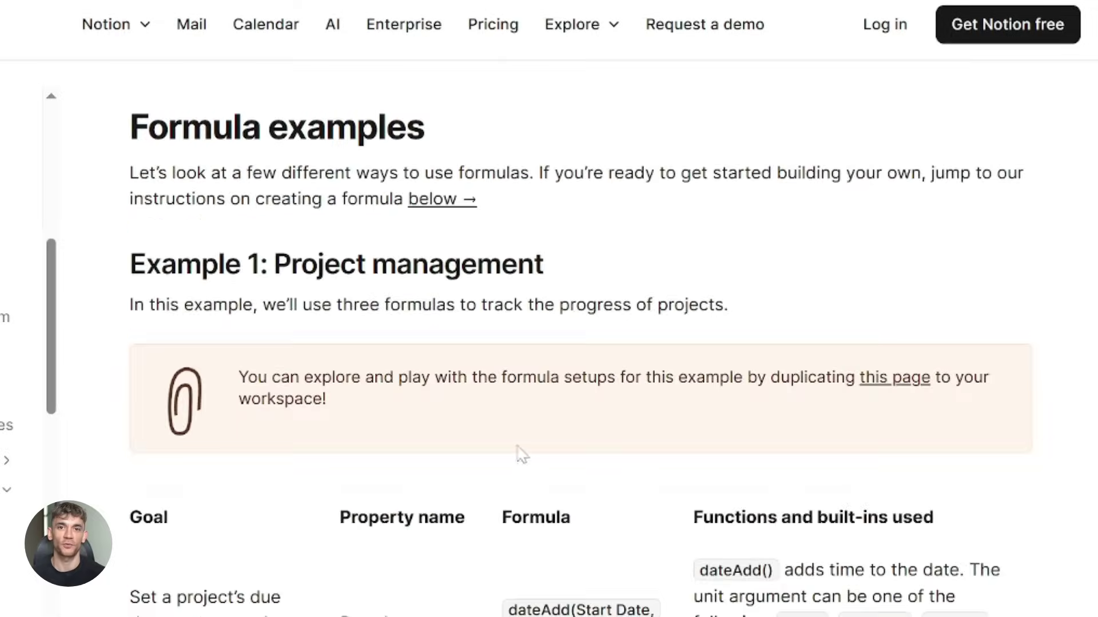
left_click_drag(122, 175, 373, 195)
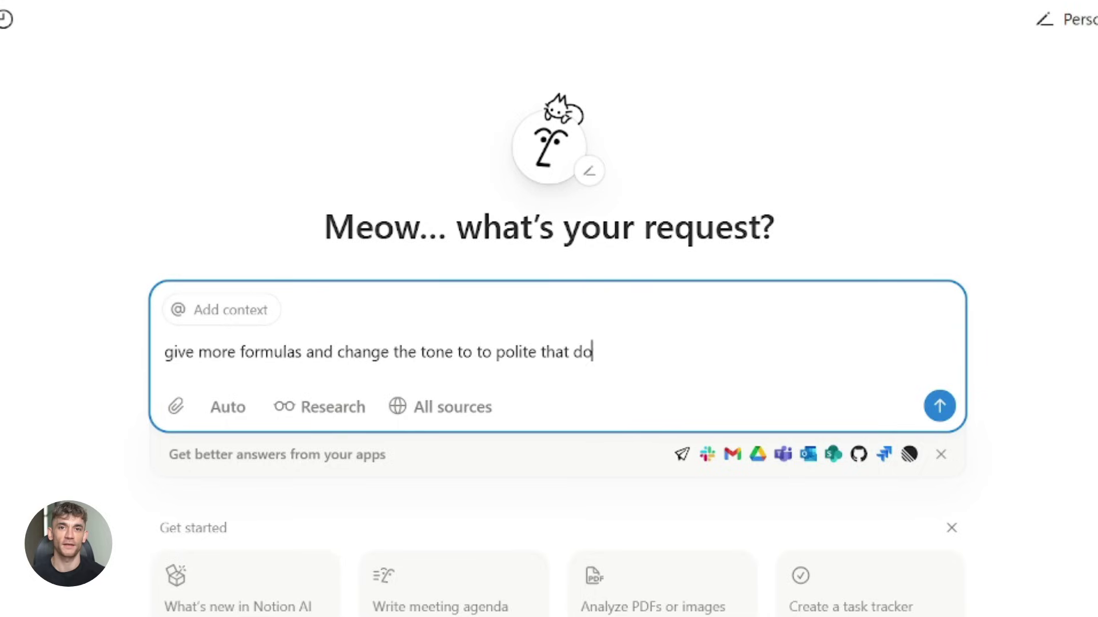
Step: Submit the more-formulas, polite-tone request and scroll down the Notion AI product page
key("Return")
scroll(859, 276, "down", 20)
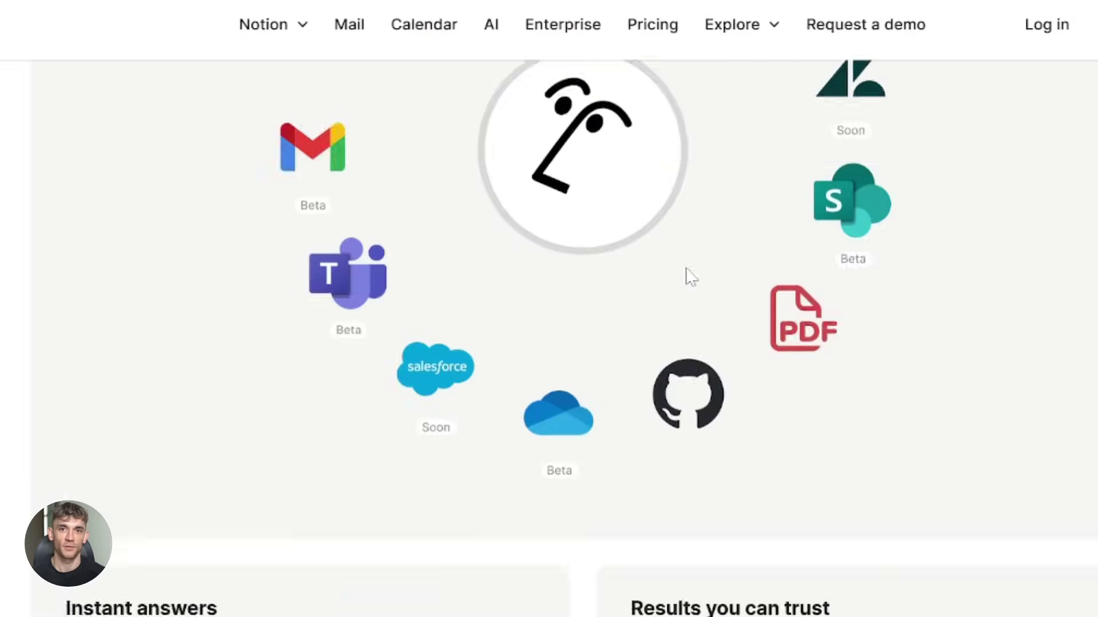
scroll(690, 278, "down", 6)
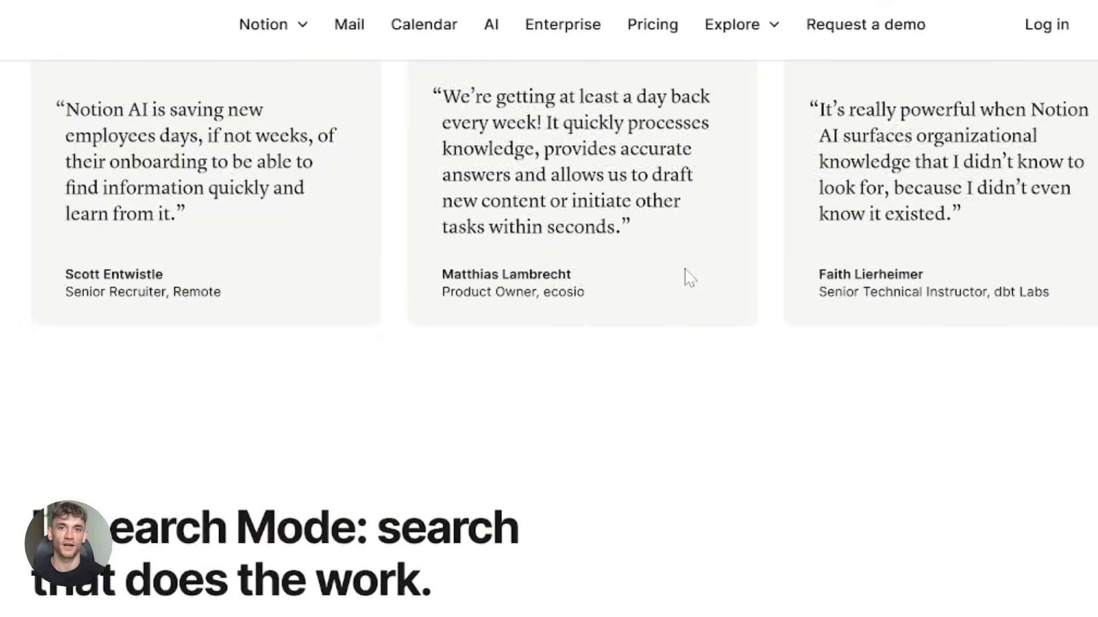
left_click_drag(33, 329, 466, 385)
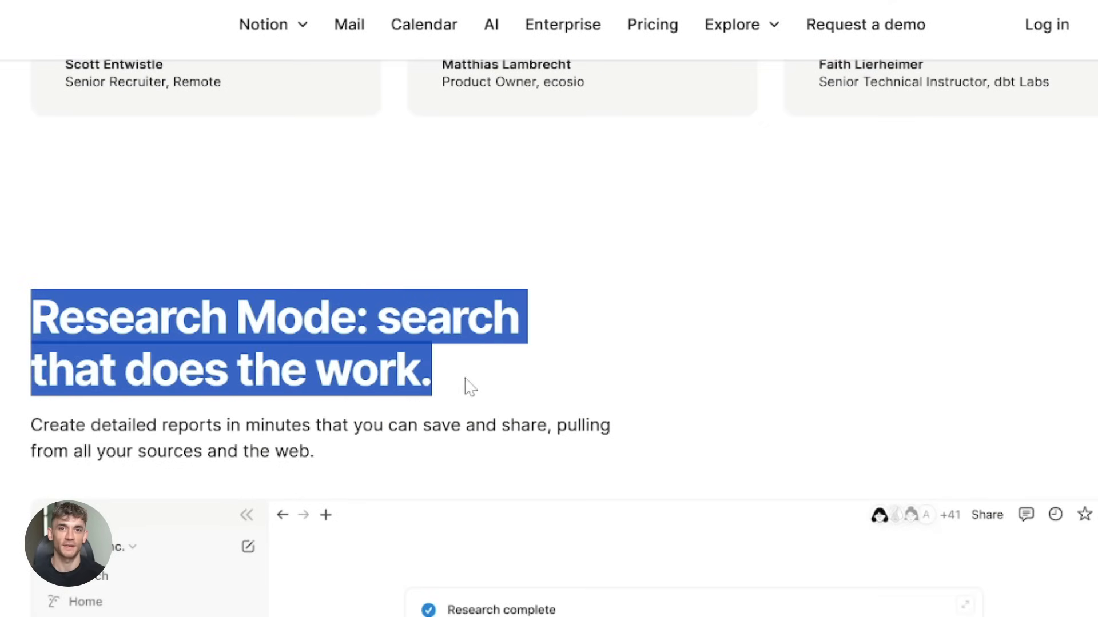
scroll(483, 348, "down", 6)
scroll(485, 345, "down", 14)
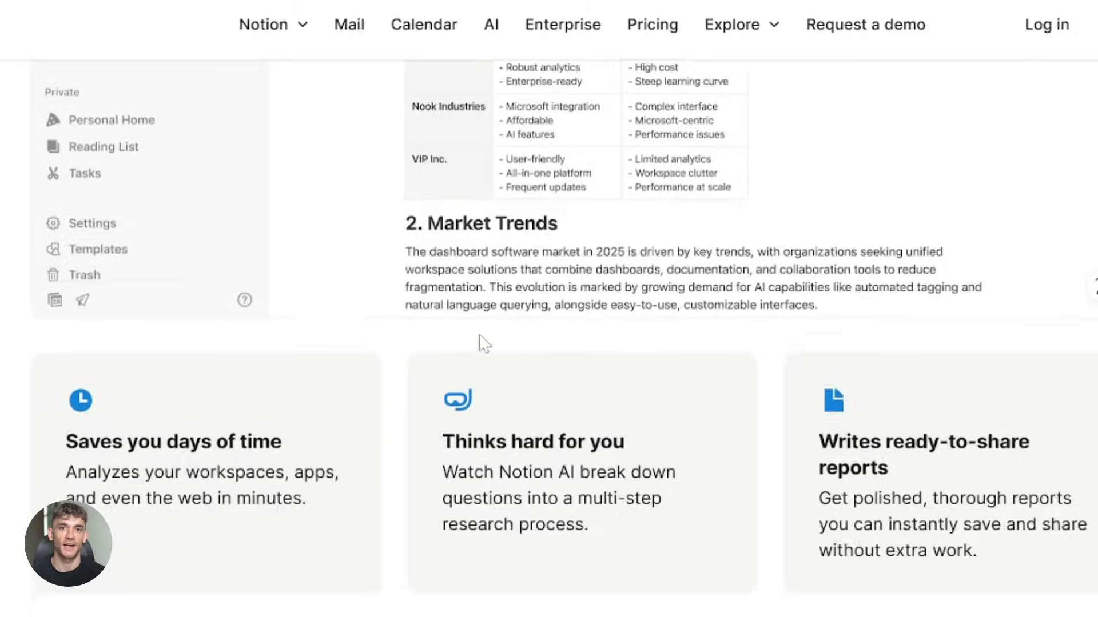
Step: Highlight the 'Saves you days of time' and 'Tailored to every meeting' features, then keep scrolling
left_click_drag(84, 227, 285, 274)
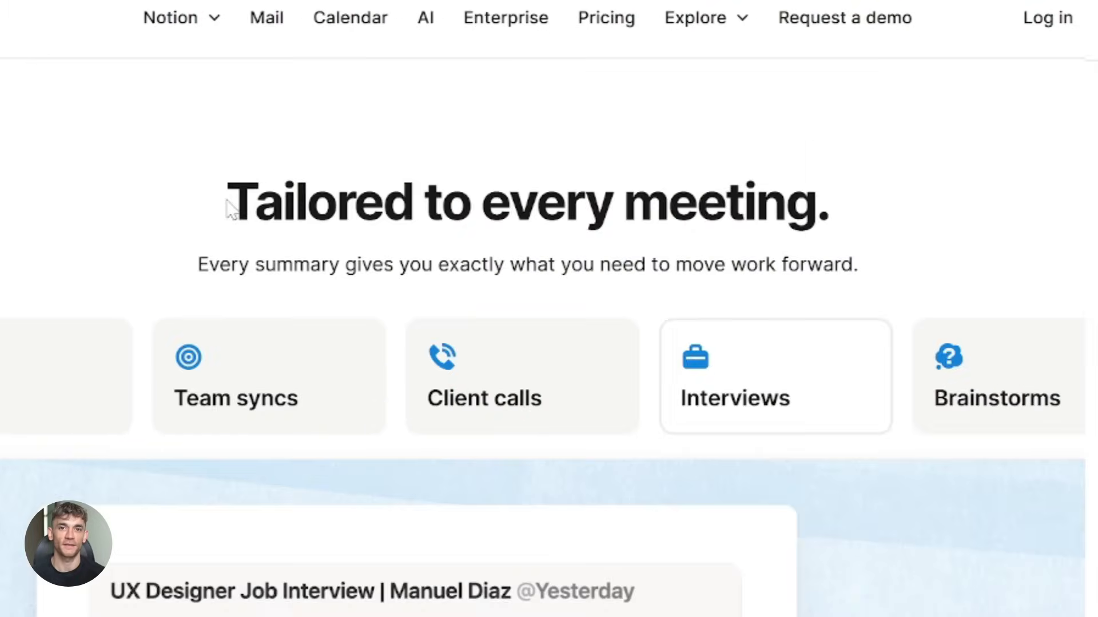
left_click_drag(239, 204, 809, 251)
left_click(949, 217)
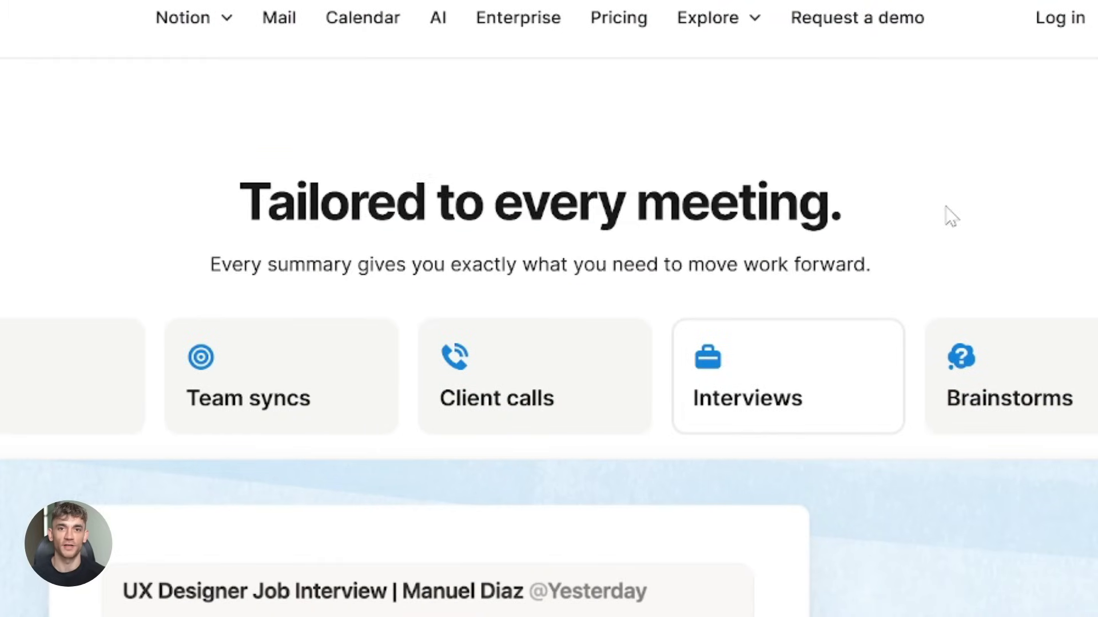
scroll(946, 216, "down", 10)
scroll(944, 216, "down", 10)
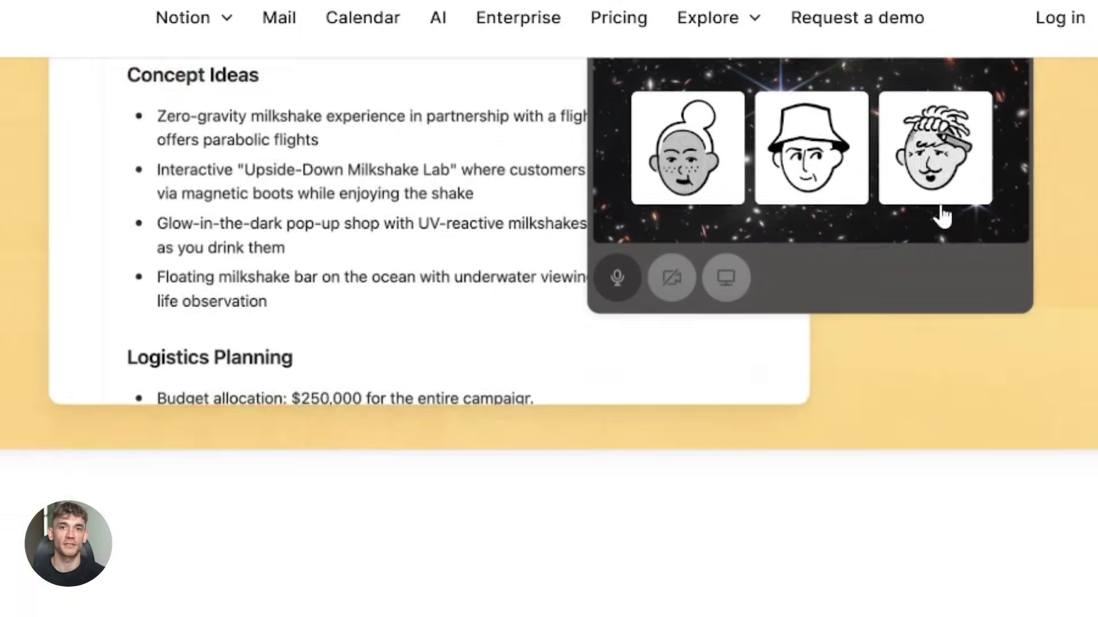
scroll(944, 216, "down", 10)
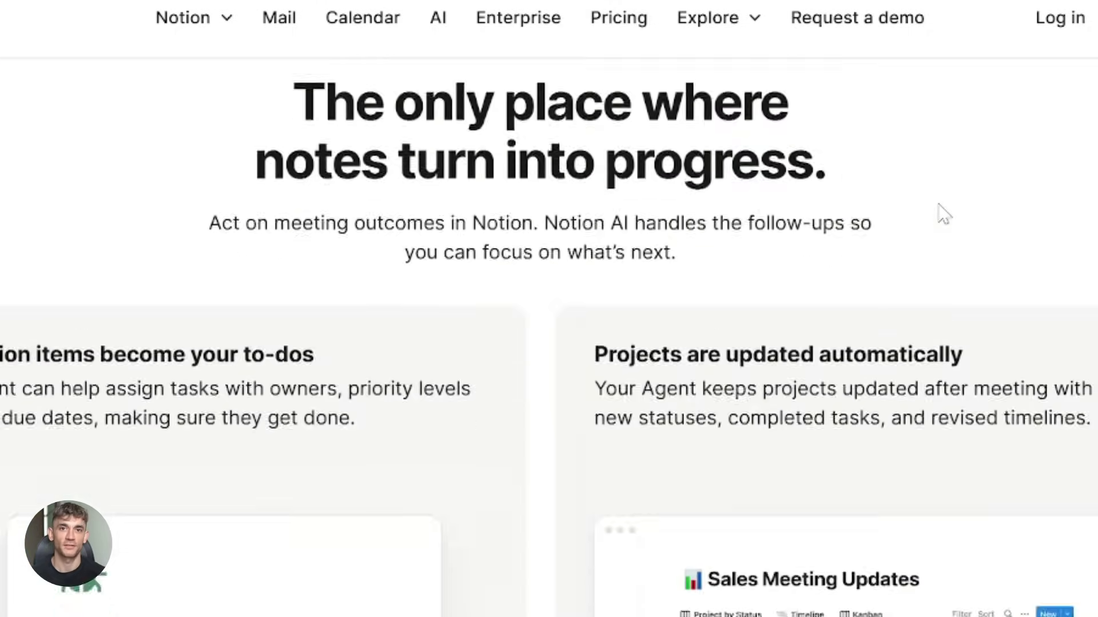
scroll(943, 216, "down", 10)
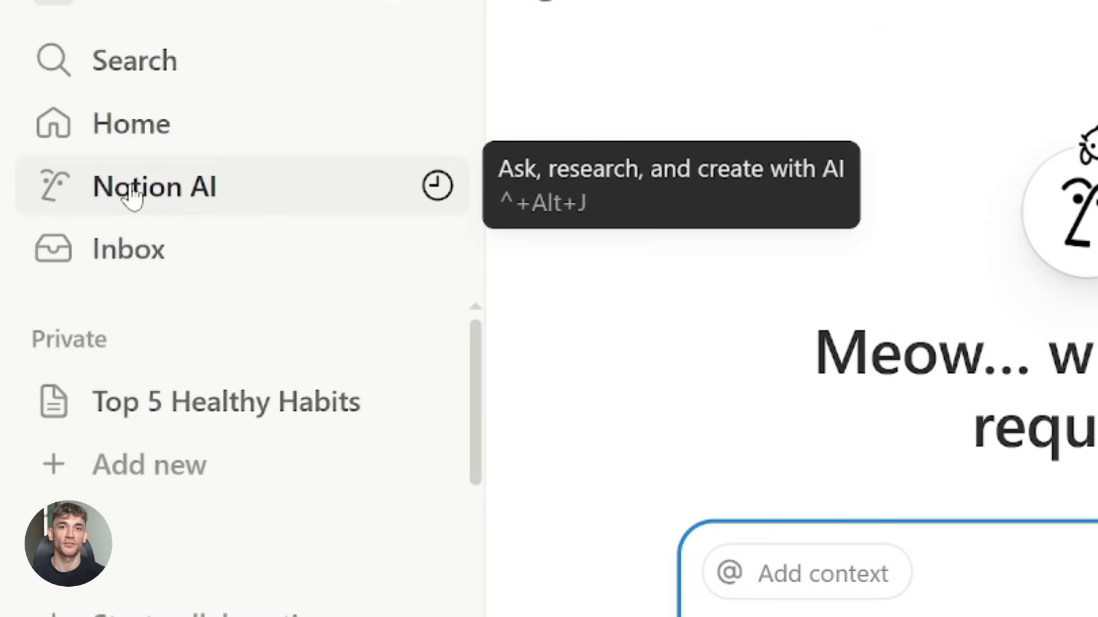
Step: Review the Notion Plans and features table and return to the finished French Revolution overview
left_click(185, 406)
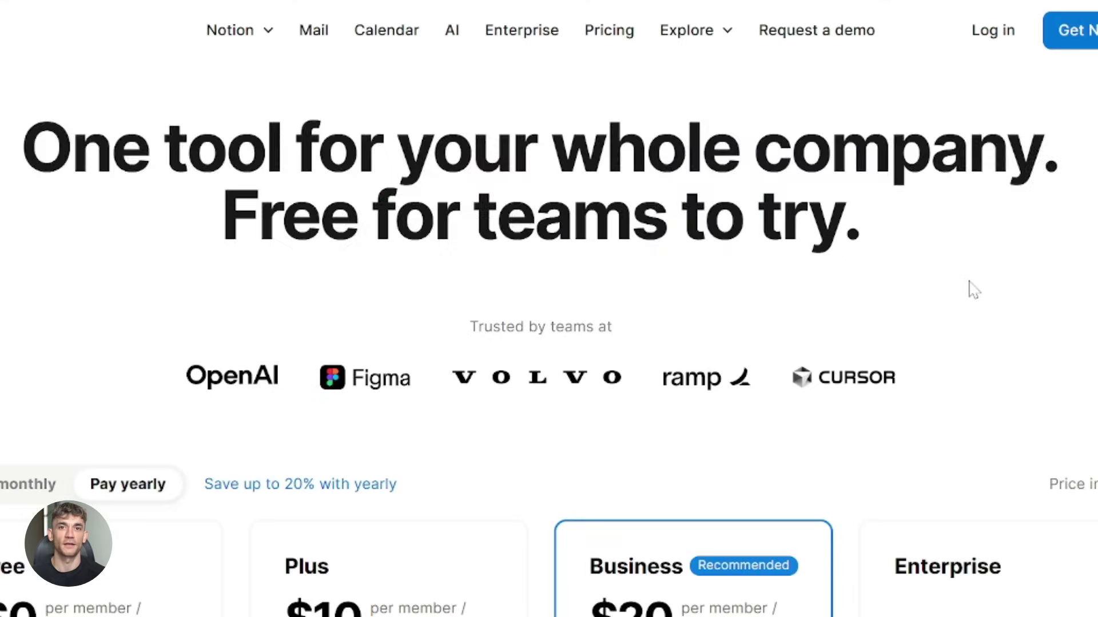
scroll(973, 290, "down", 15)
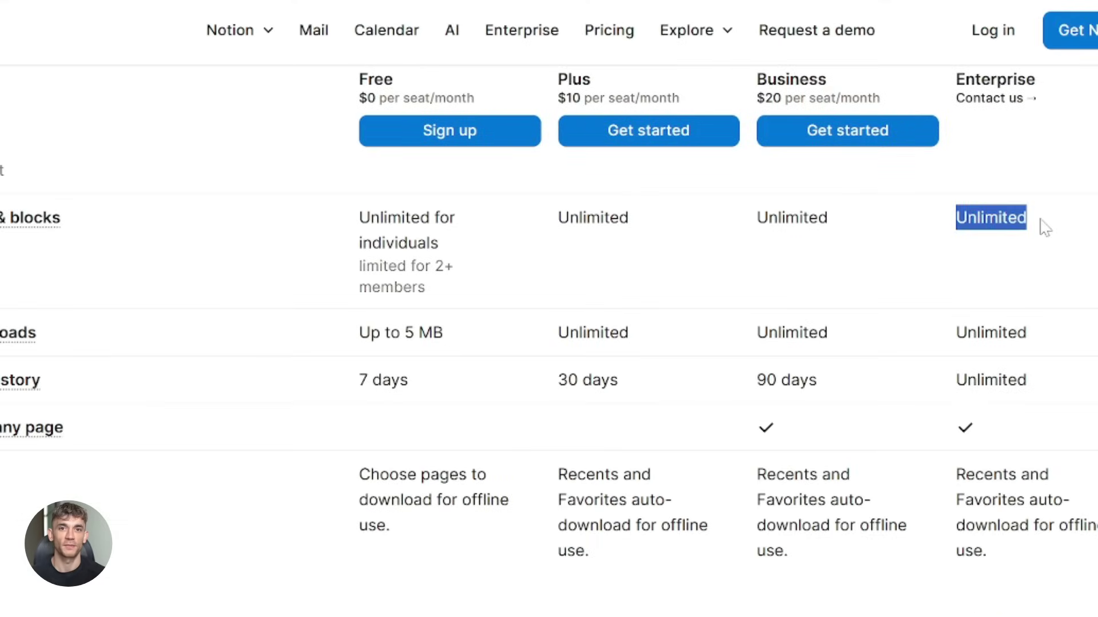
scroll(1009, 298, "down", 15)
scroll(1007, 296, "down", 8)
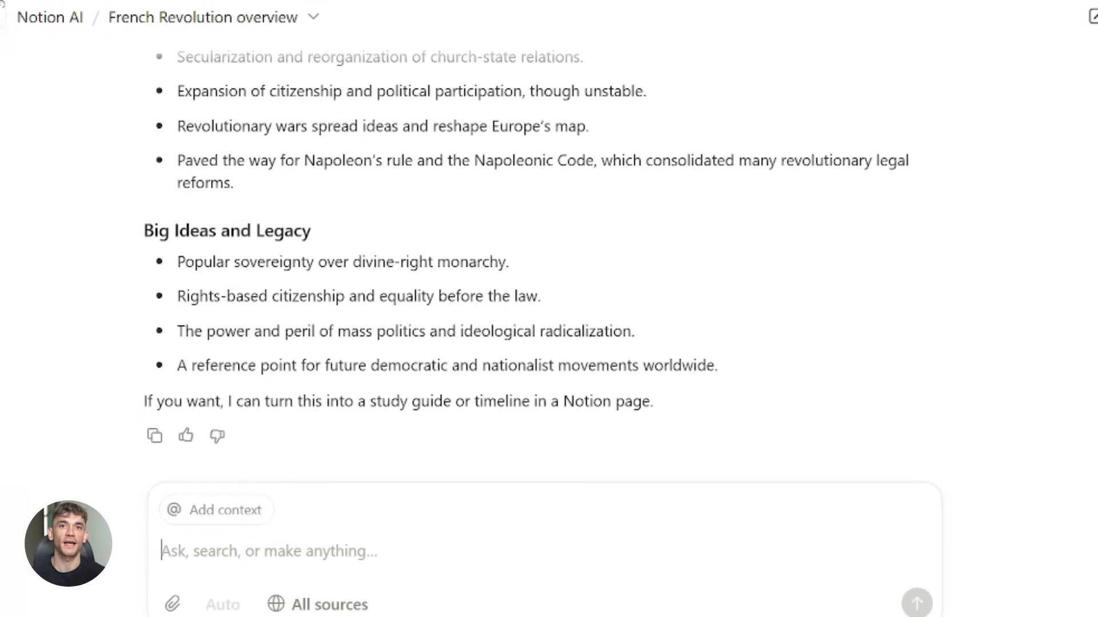
Step: Highlight the 1789–1791 and 1792–1793 bullets, the Connectors heading and the workspace ownership note
scroll(541, 257, "up", 10)
left_click_drag(177, 166, 492, 189)
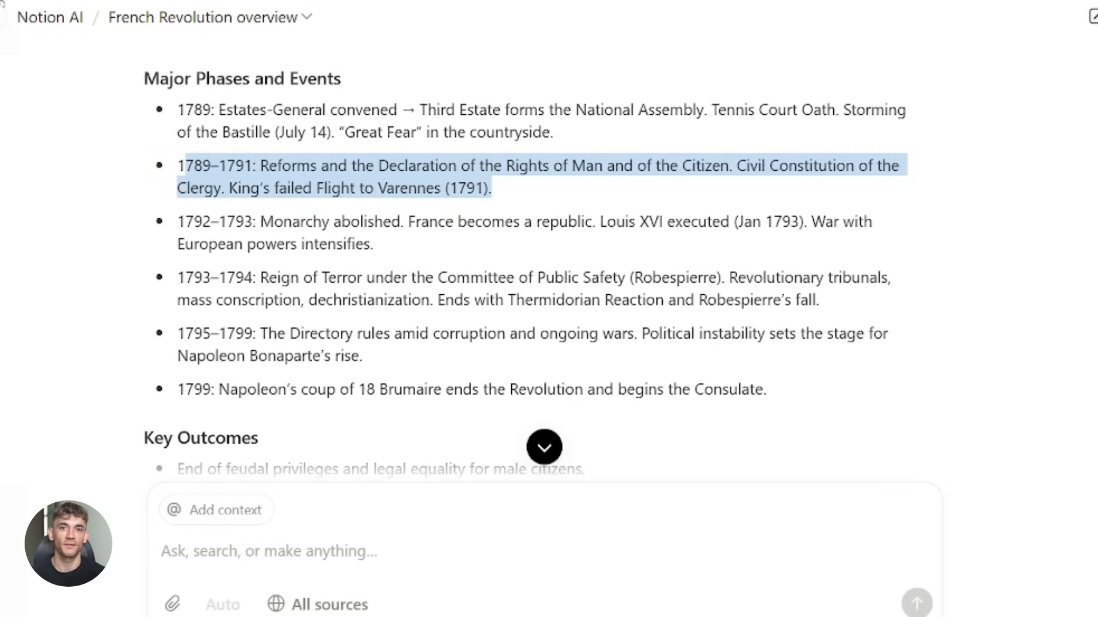
left_click_drag(185, 222, 318, 244)
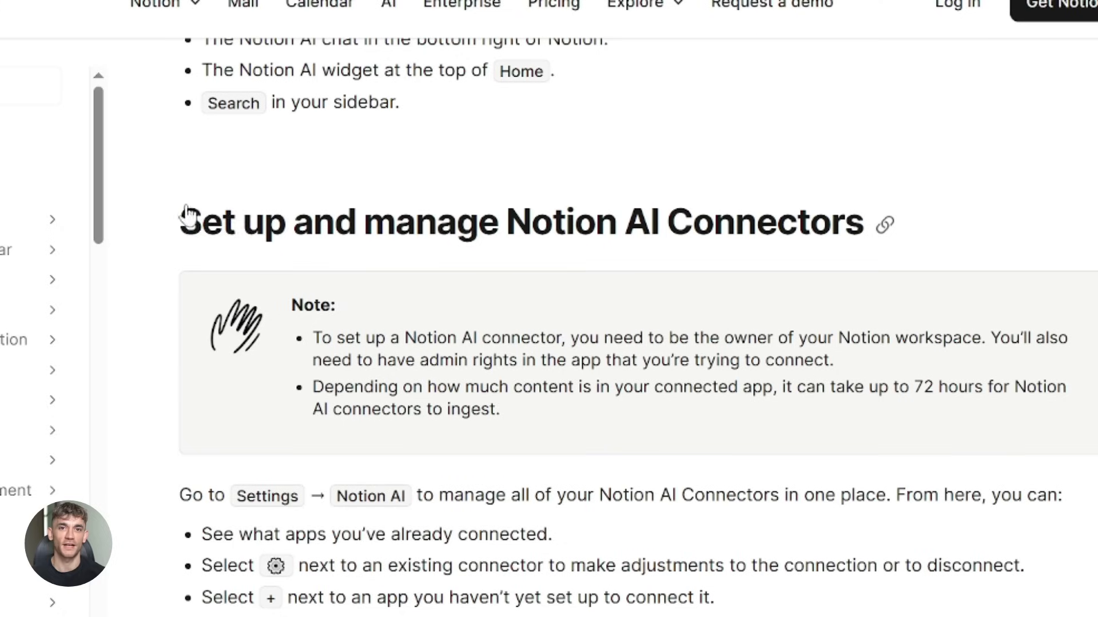
left_click_drag(181, 222, 845, 222)
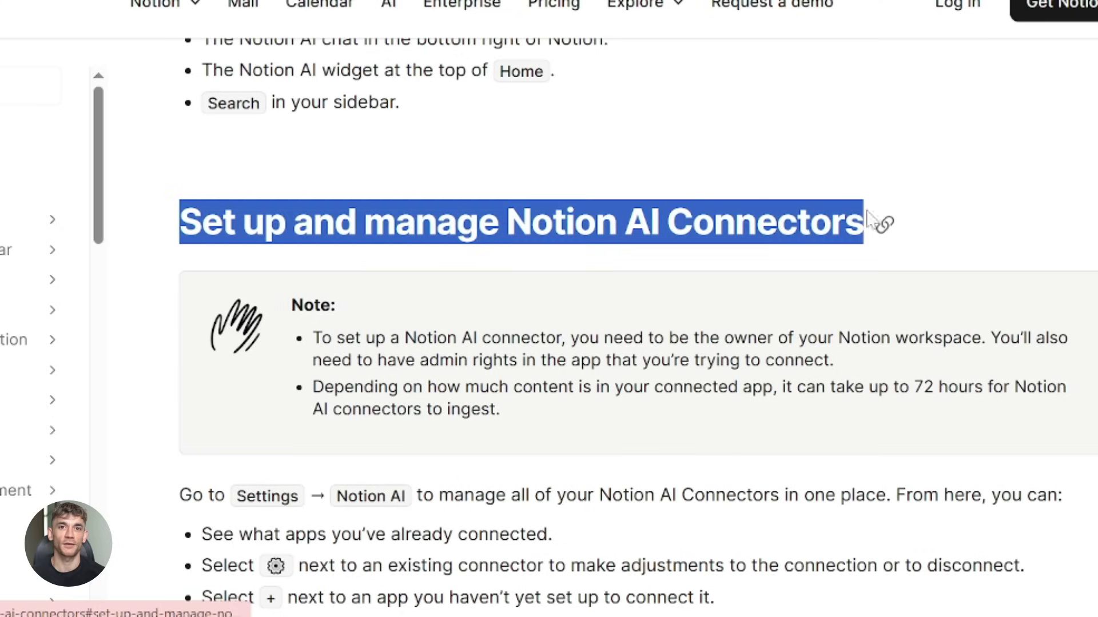
left_click(1058, 225)
left_click_drag(379, 340, 902, 356)
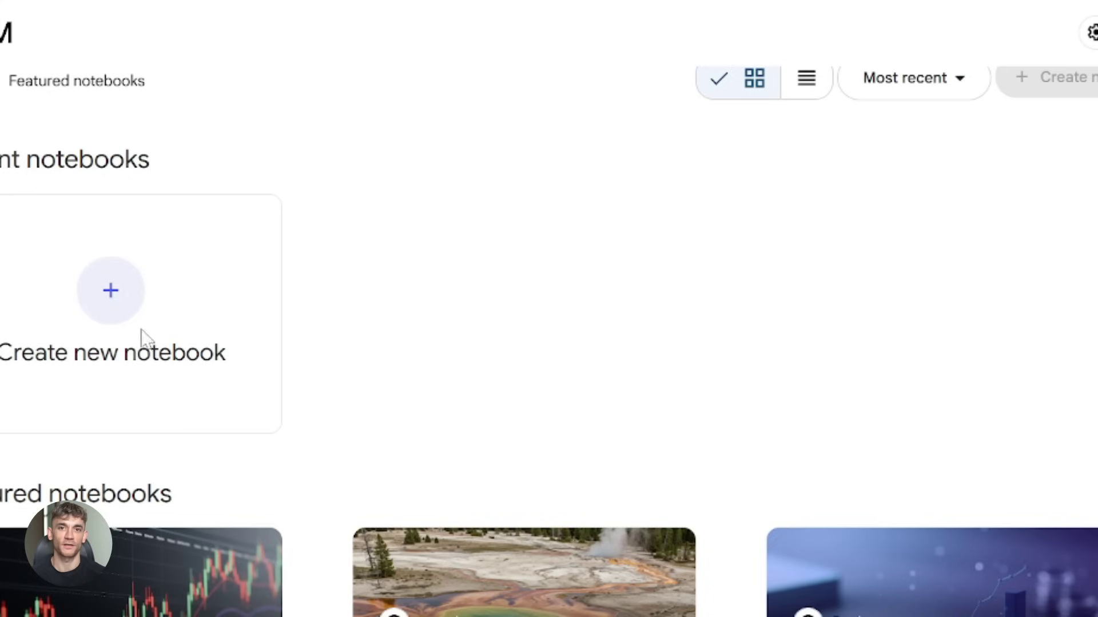
Step: Create an empty NotebookLM notebook without sources, then bring up a blank Notion AI page
left_click(144, 339)
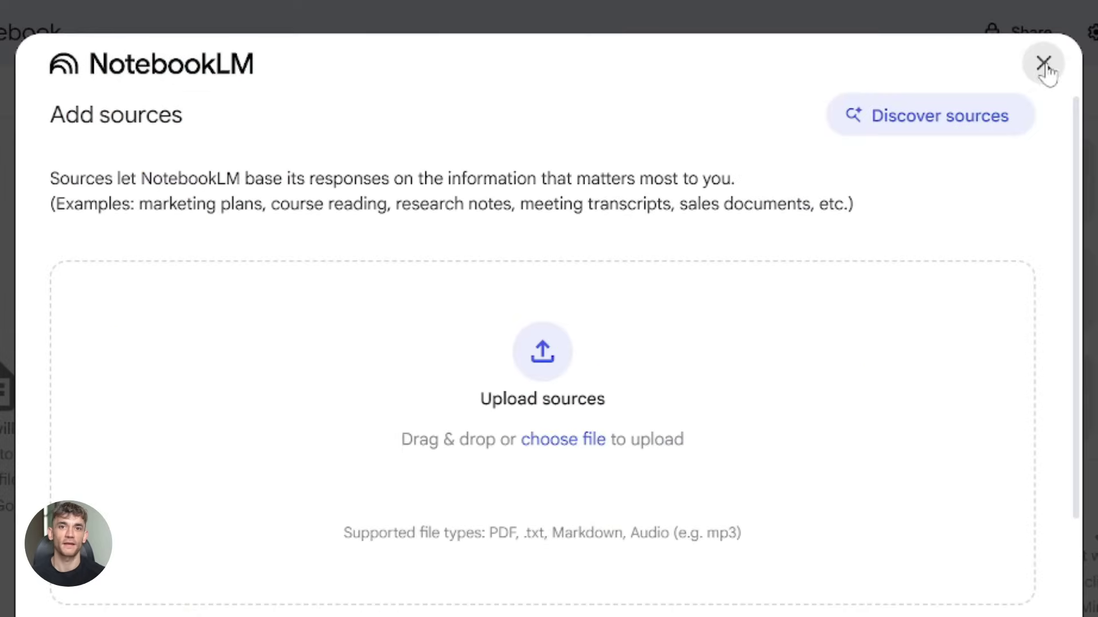
left_click(1044, 63)
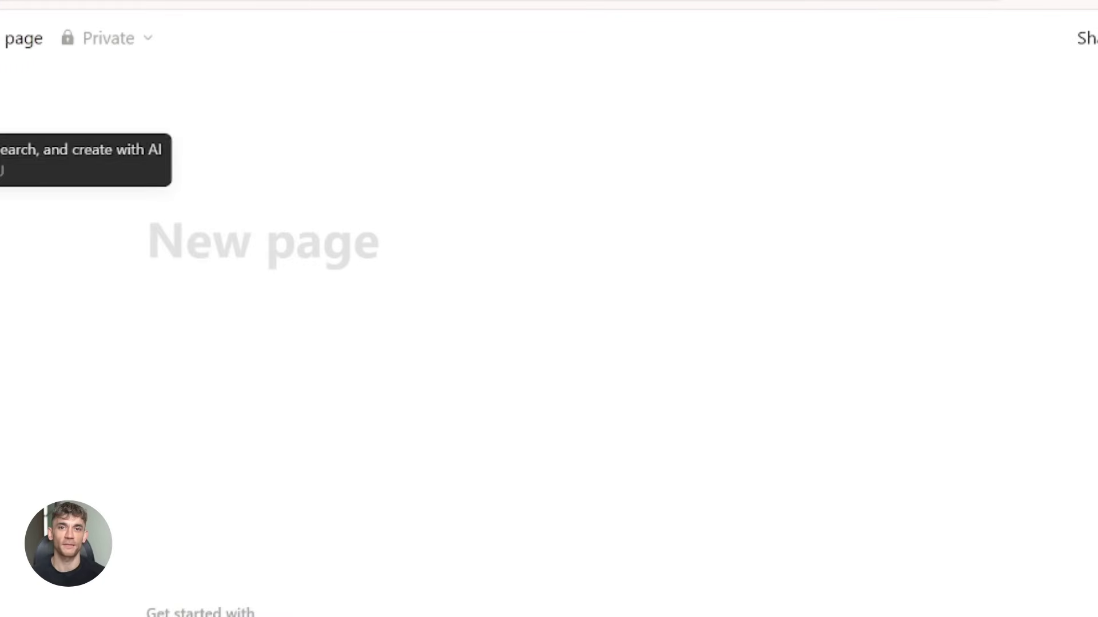
left_click(1, 160)
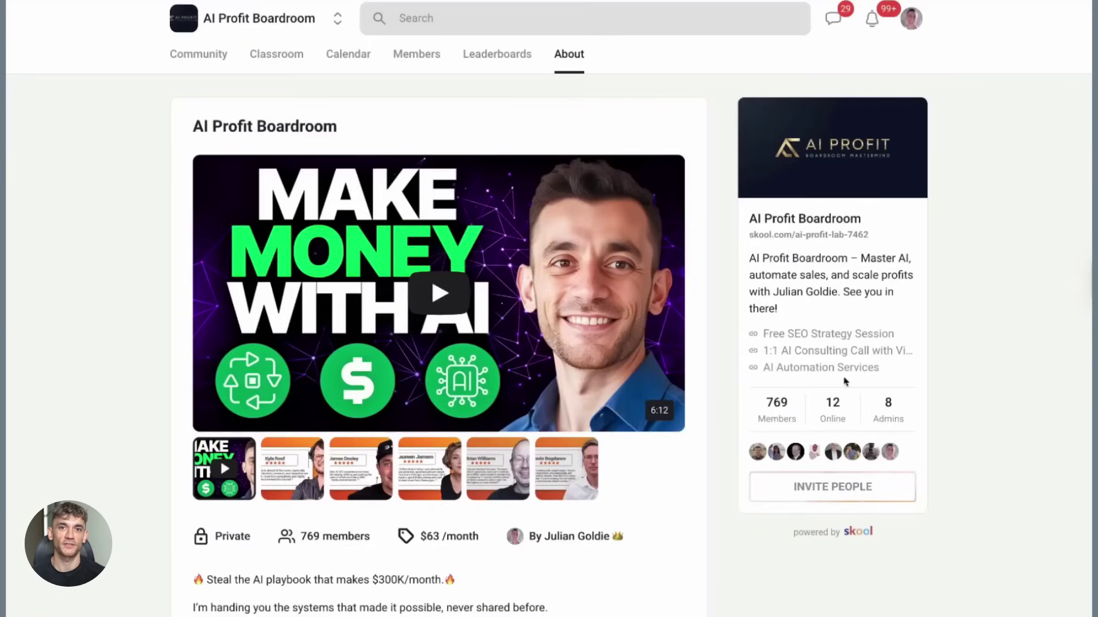
Step: Browse the AI Profit Boardroom Classroom and open the N8N Templates & Workflows course
left_click(282, 56)
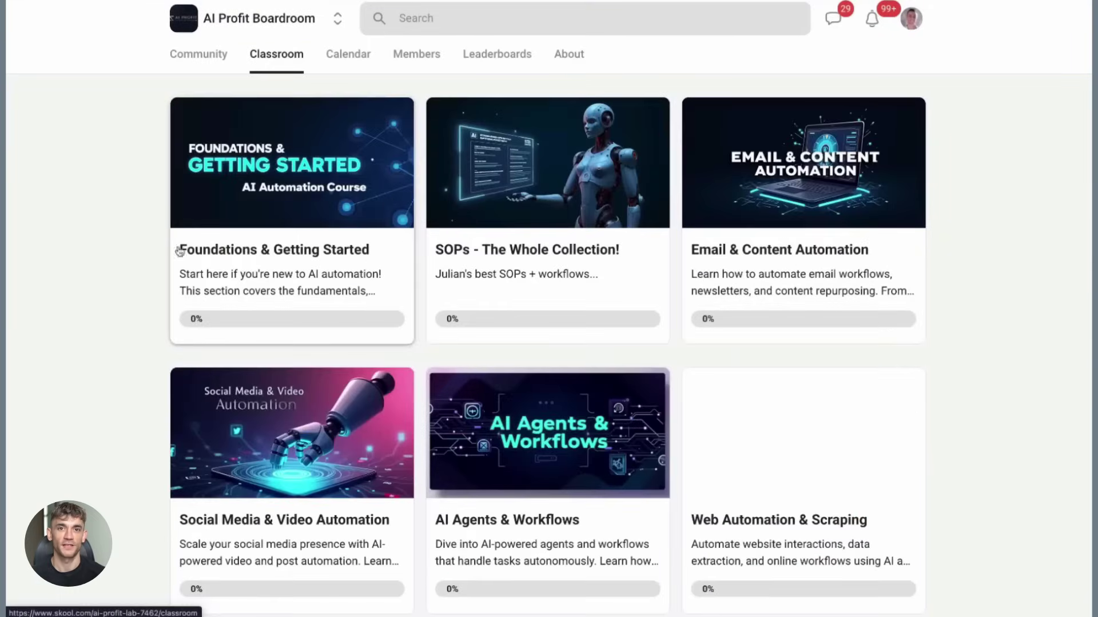
scroll(737, 346, "down", 1)
scroll(737, 346, "down", 3)
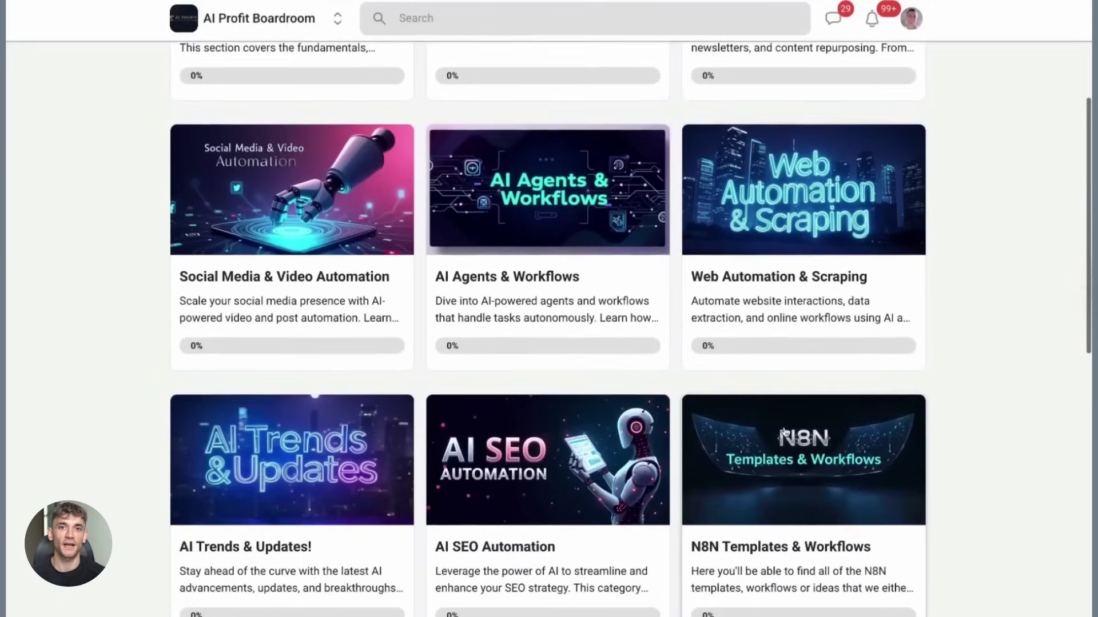
left_click(785, 433)
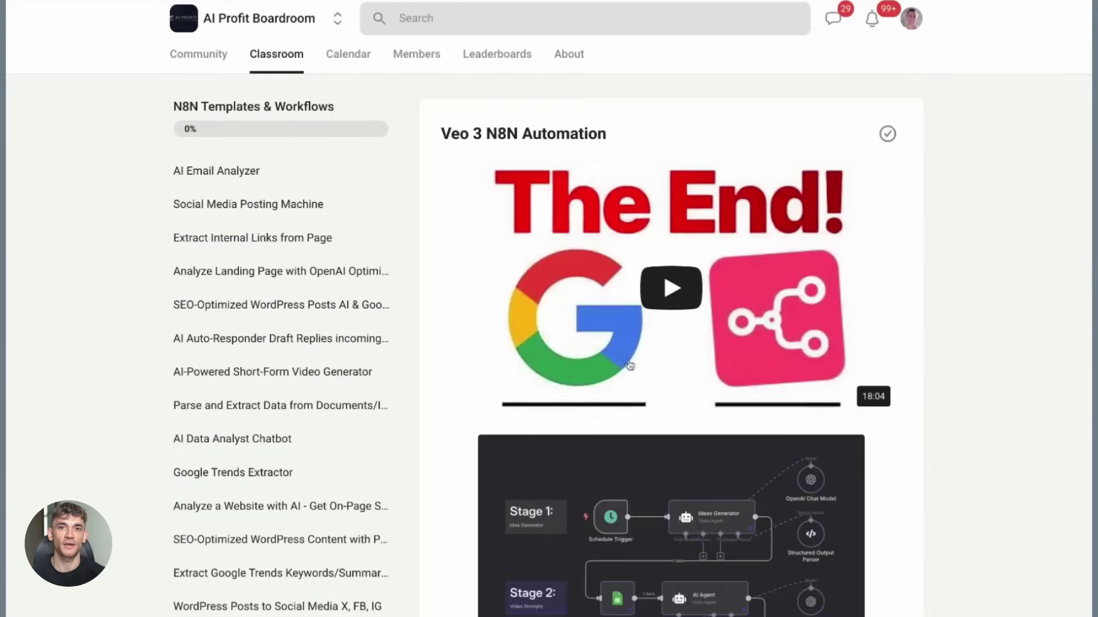
Step: In the Community feed, peek at Weekly wins!, then read the Welcome post's comments
left_click(198, 54)
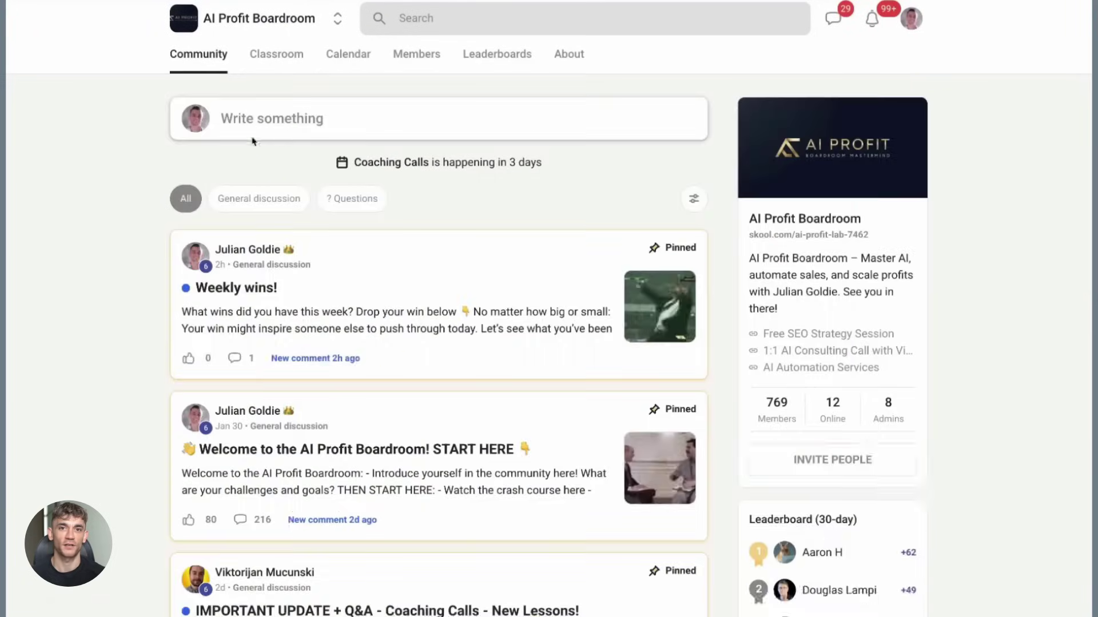
left_click(479, 289)
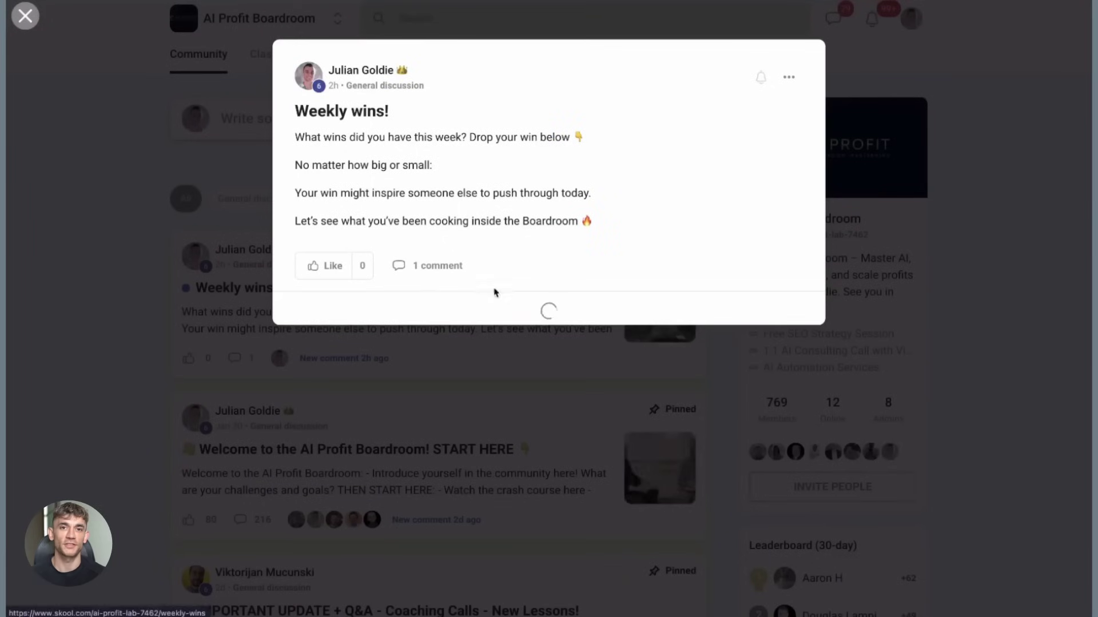
key("Escape")
scroll(435, 343, "down", 1)
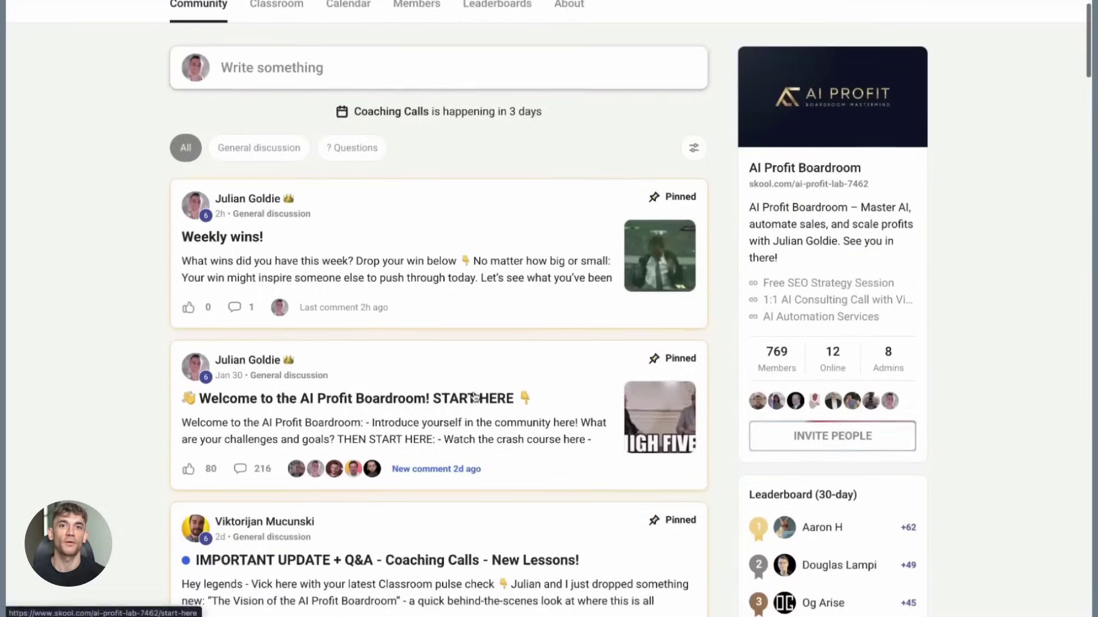
left_click(400, 398)
scroll(480, 263, "down", 4)
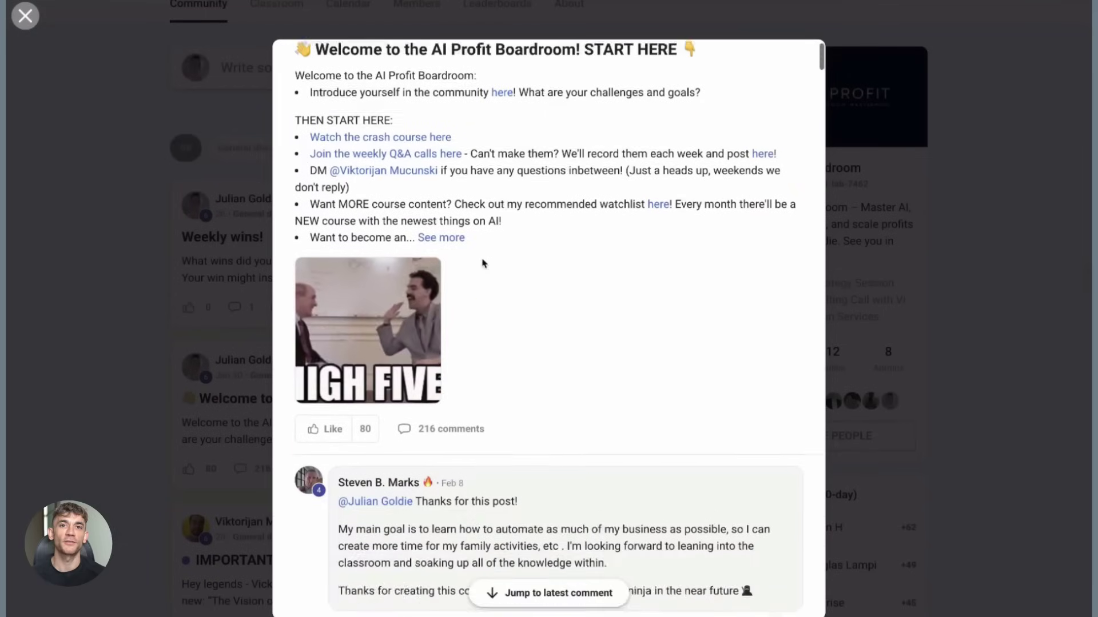
scroll(482, 262, "down", 5)
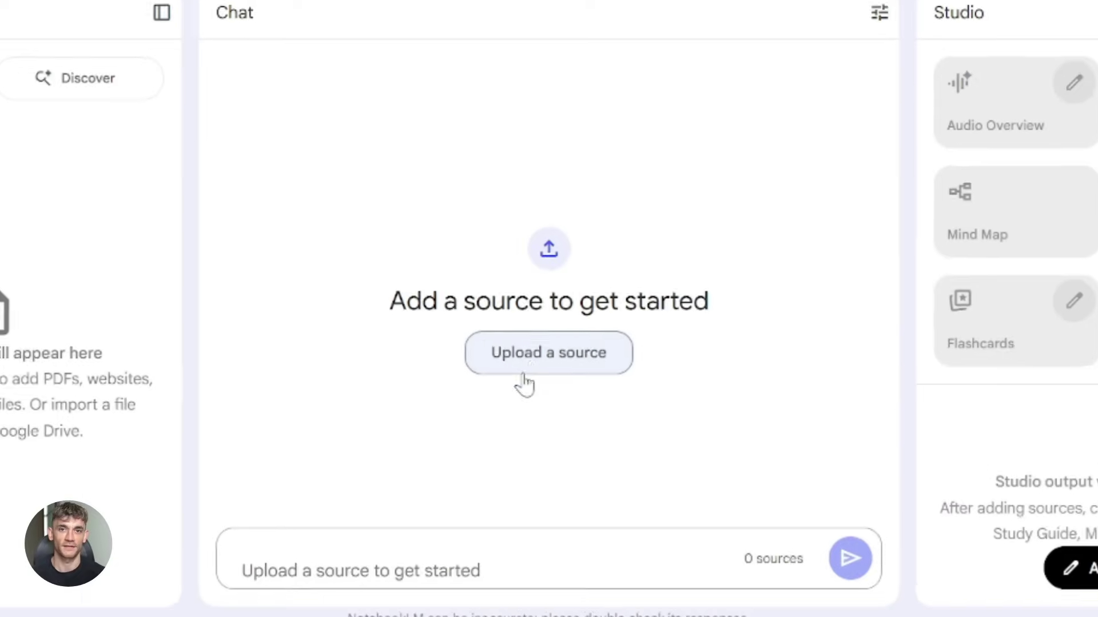
Step: Upload the Offer, Acceptance & Revocation chapter PDF as a notebook source
left_click(531, 366)
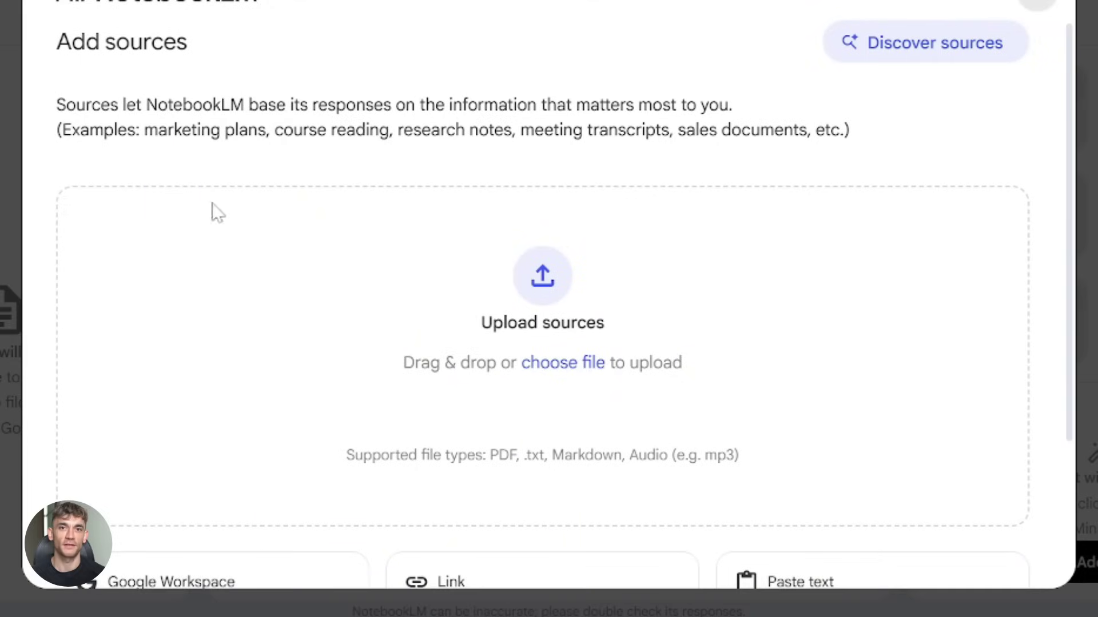
left_click(342, 349)
double_click(171, 30)
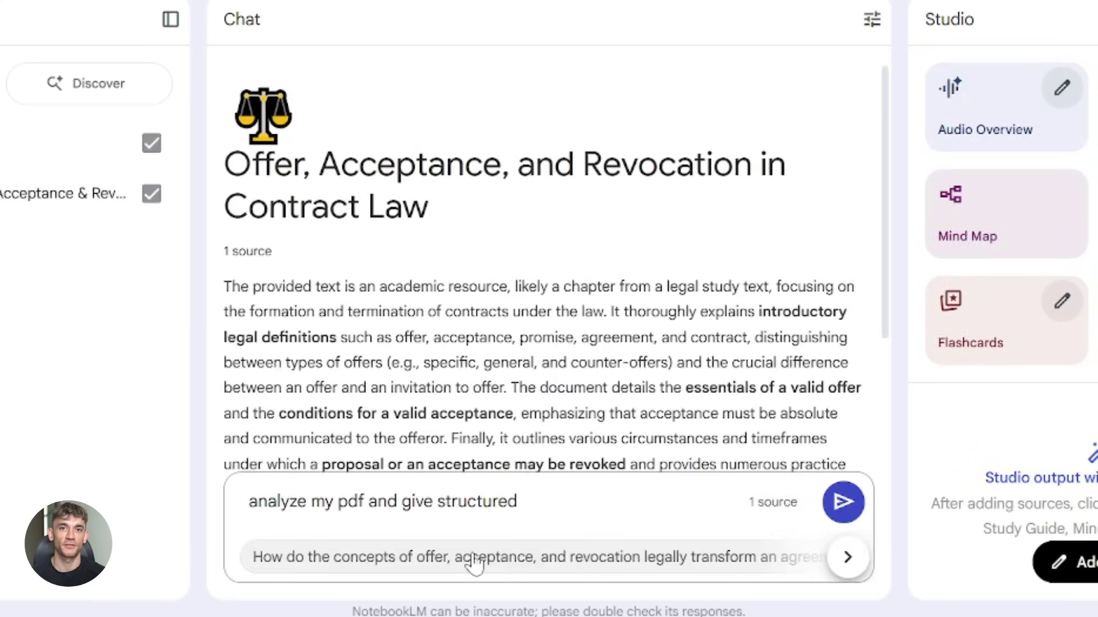
Step: Request a structured view of the chapter and open the 10-question Contract Quiz
key("Return")
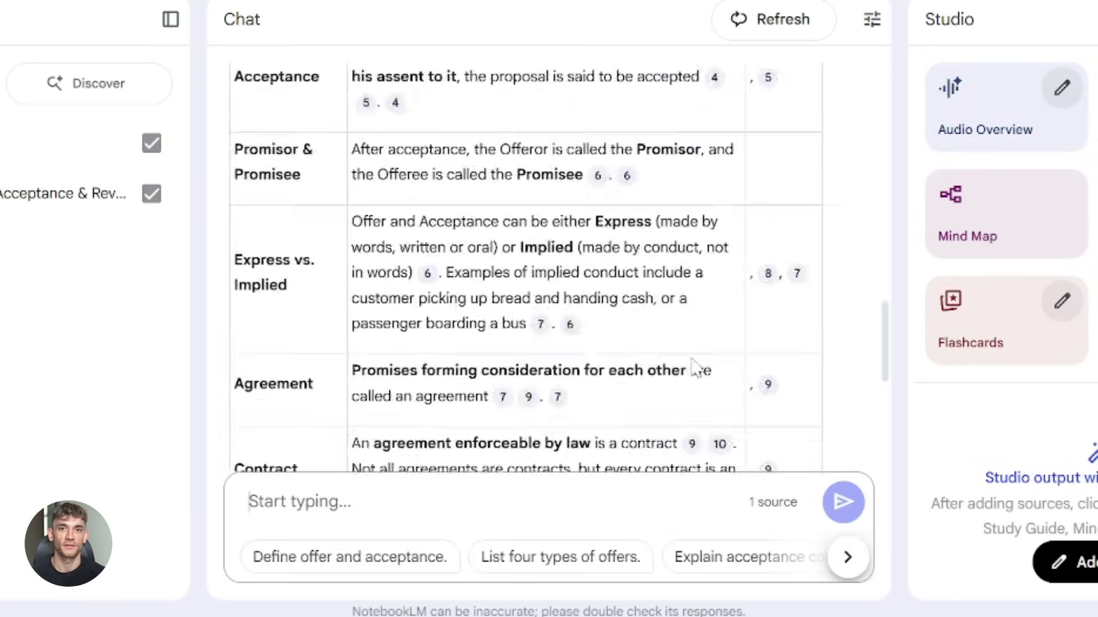
scroll(696, 368, "down", 6)
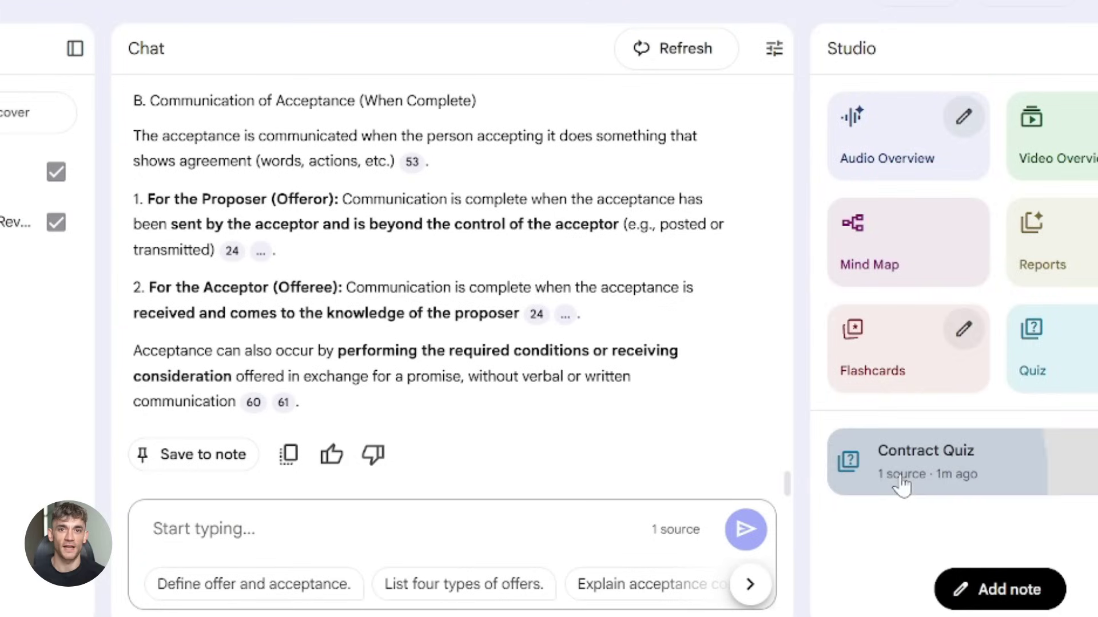
left_click(901, 486)
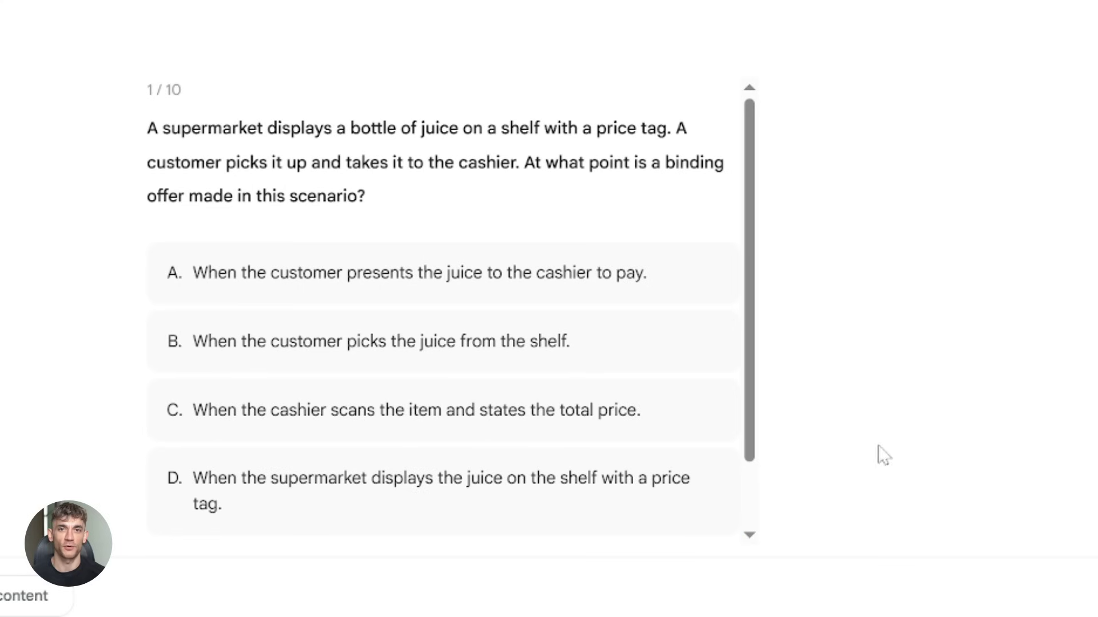
scroll(595, 387, "down", 2)
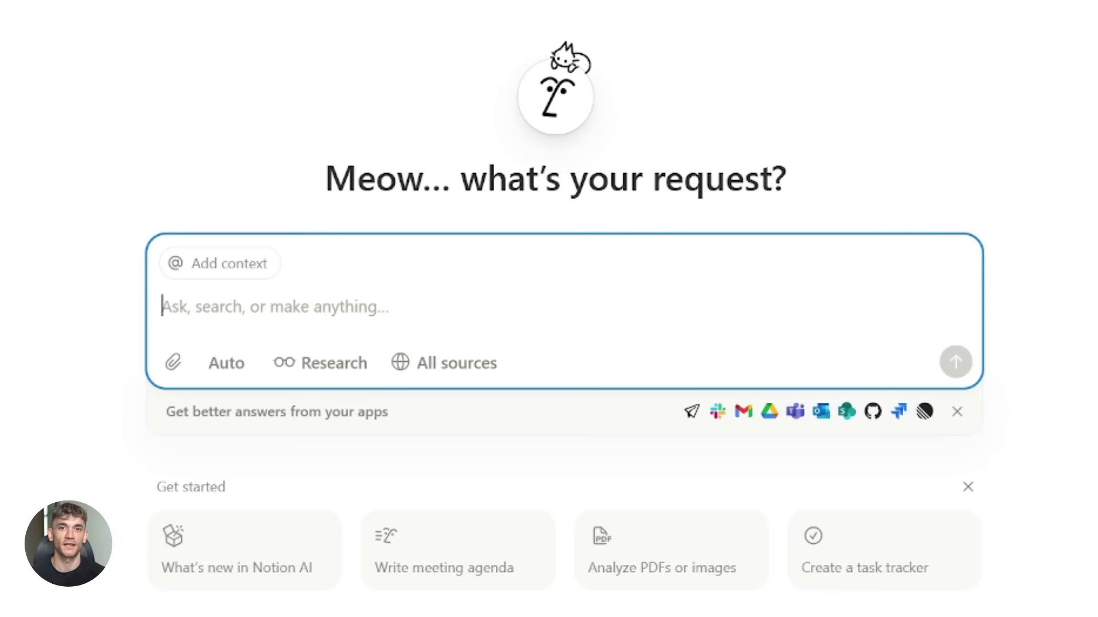
Step: Paste the Chapter 2 breakdown into Notion AI, followed by 'refine that content into structured view'
key("ctrl+v")
scroll(566, 420, "down", 15)
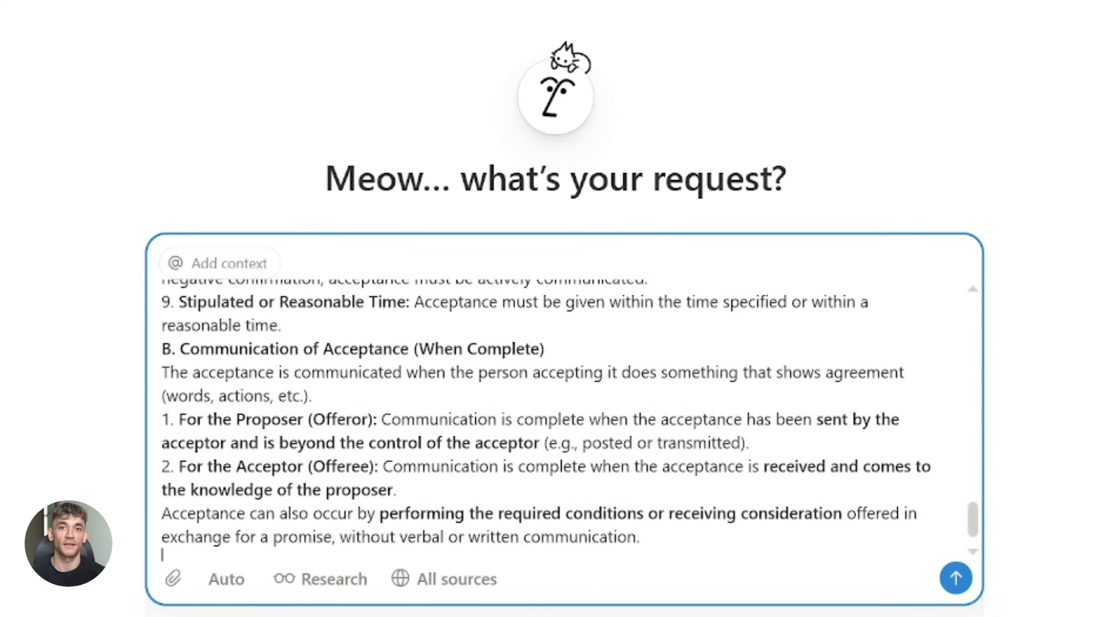
type("\"refine that content into structu")
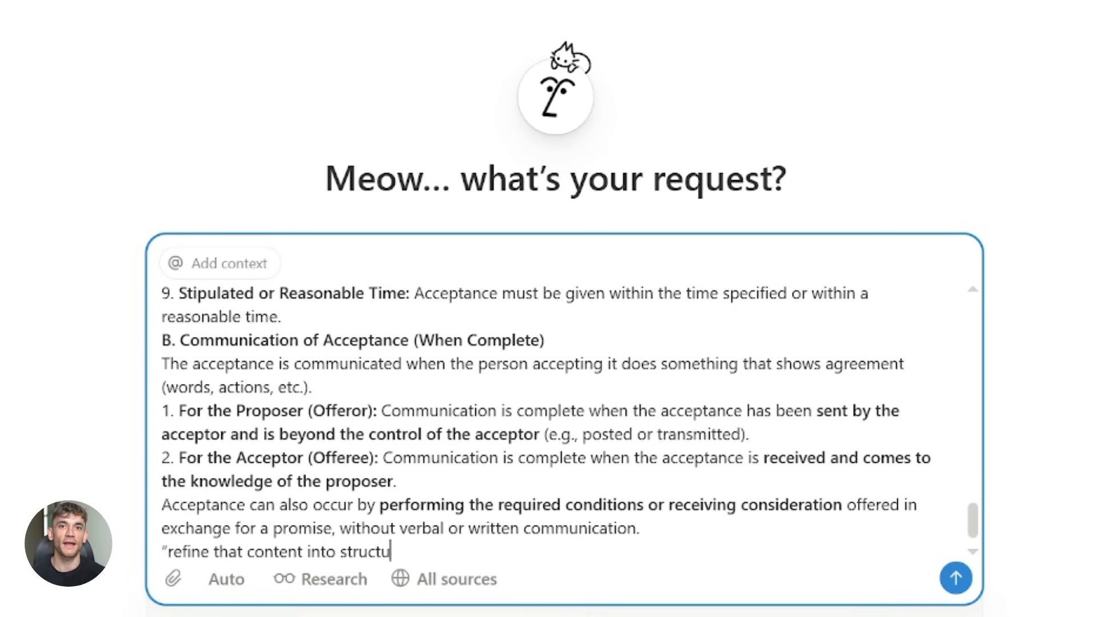
type("red view")
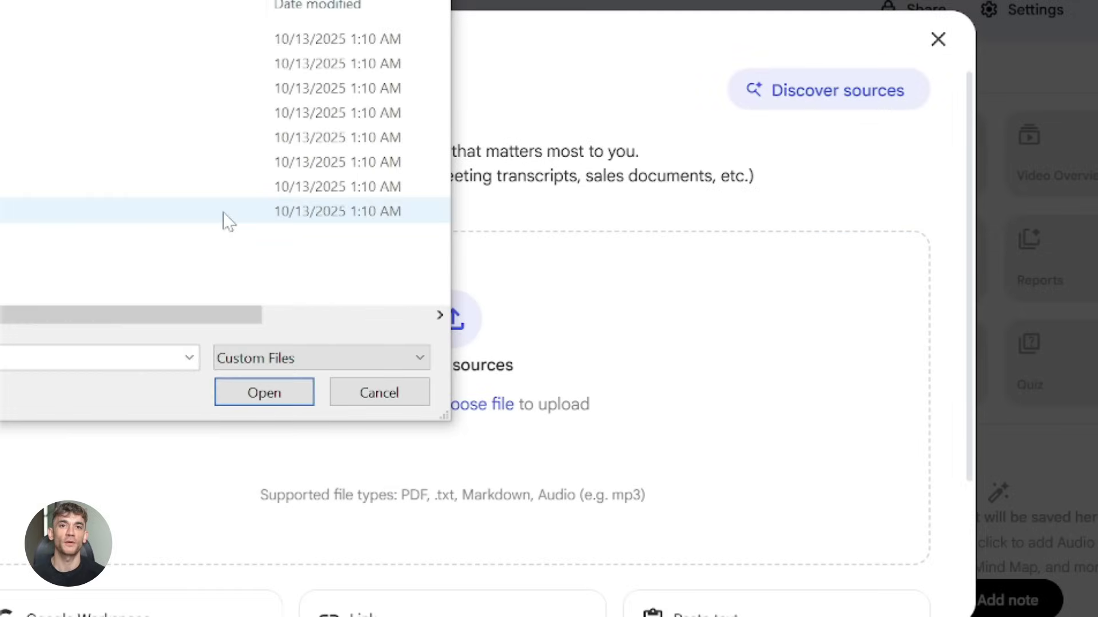
Step: Upload all eight article draft files as notebook sources
key("ctrl+a")
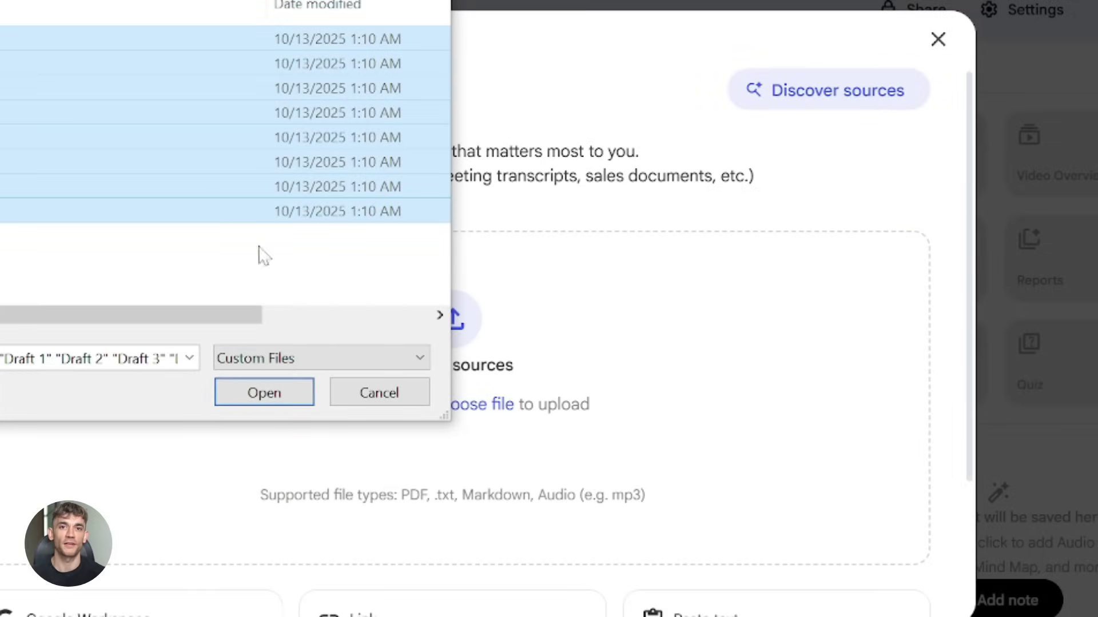
left_click(277, 407)
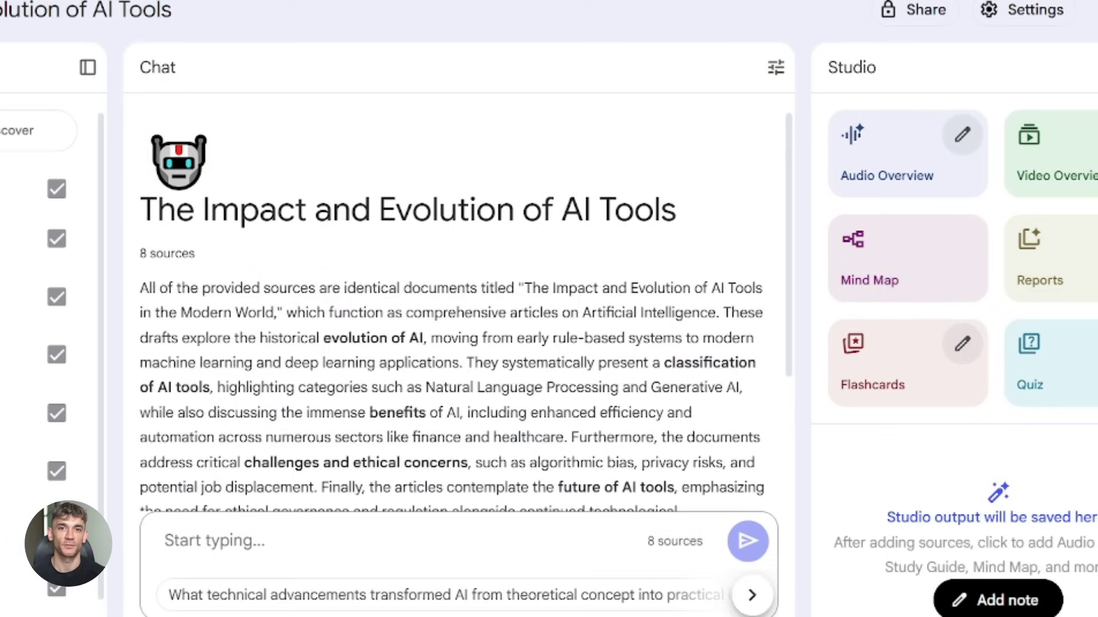
scroll(576, 405, "down", 3)
scroll(576, 405, "up", 3)
Step: Generate a mind map and video overview, then attach the draft and mind map image
left_click(911, 278)
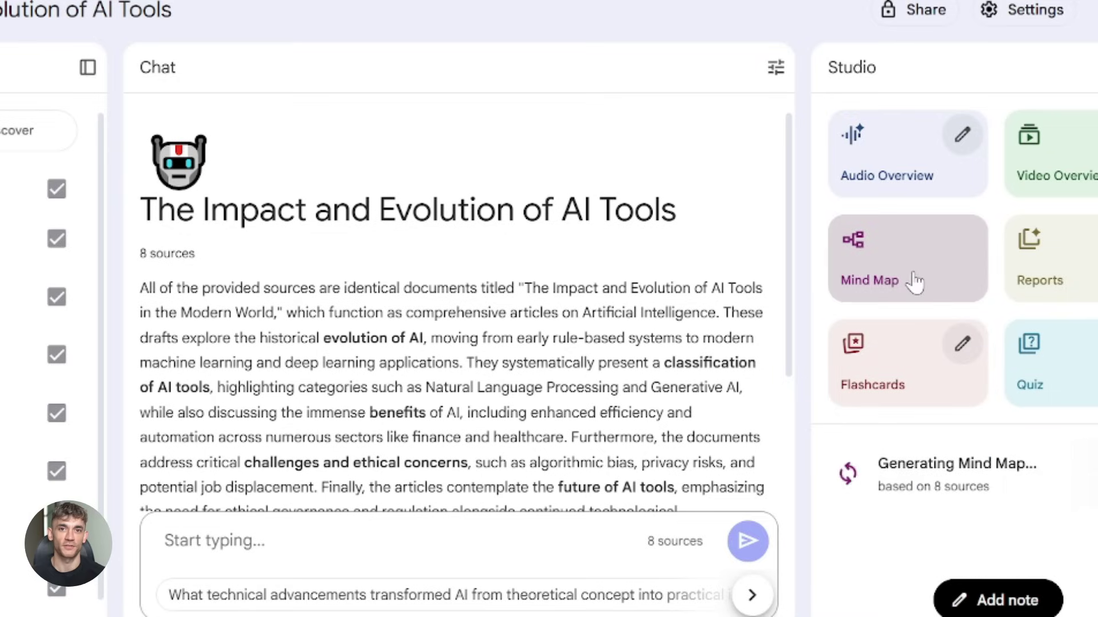
left_click(1057, 194)
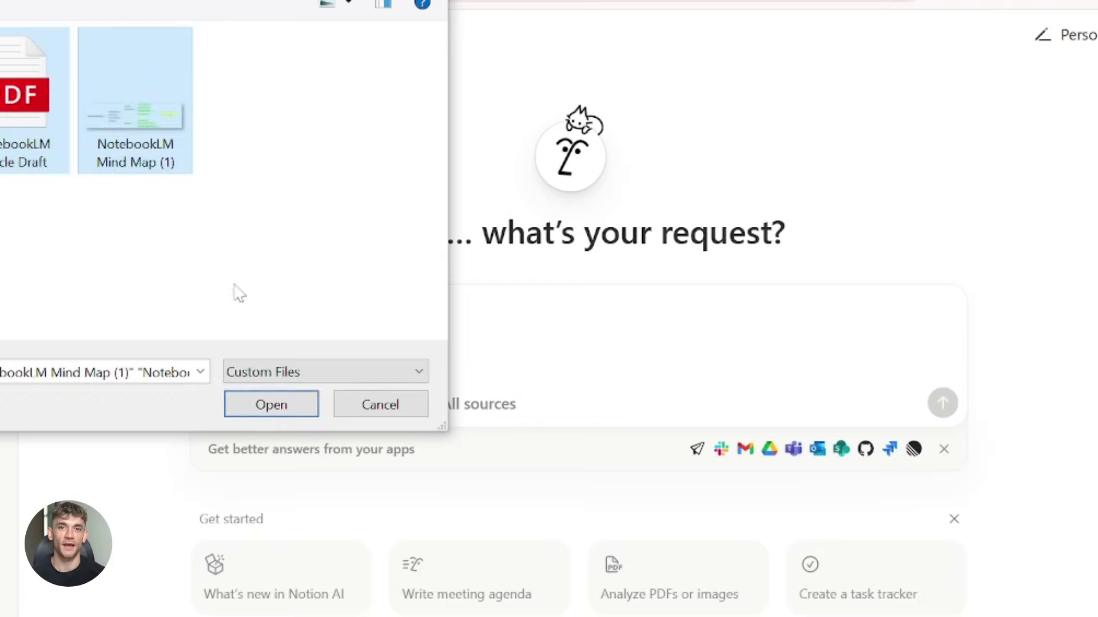
left_click(254, 414)
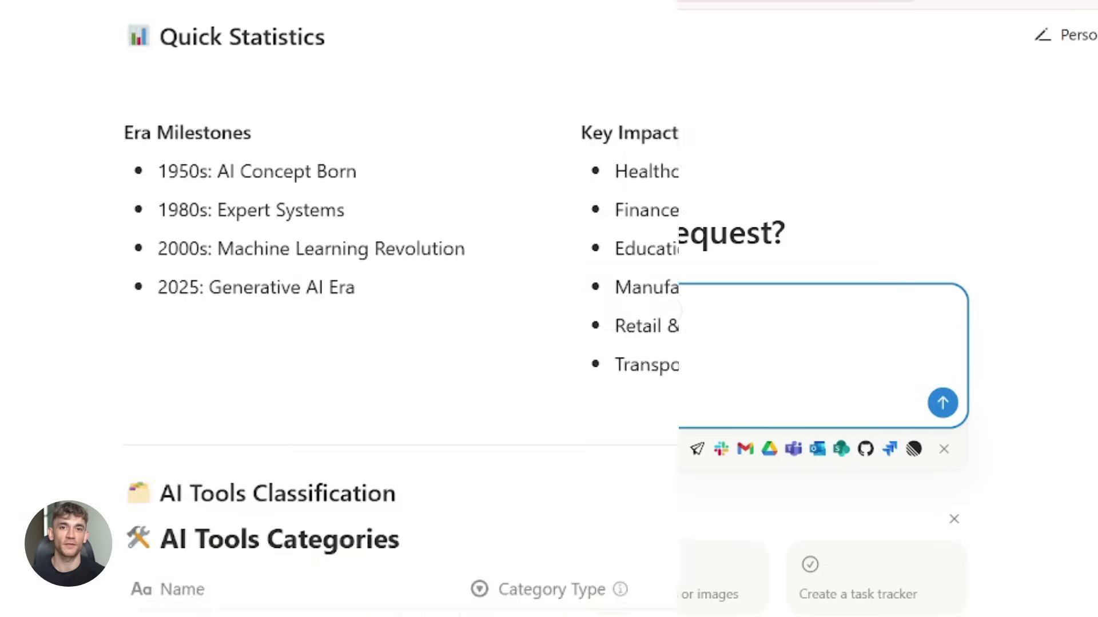
Step: Drag the Quantum computing integration bullet below Advanced natural language processing
scroll(549, 308, "down", 15)
scroll(549, 309, "down", 20)
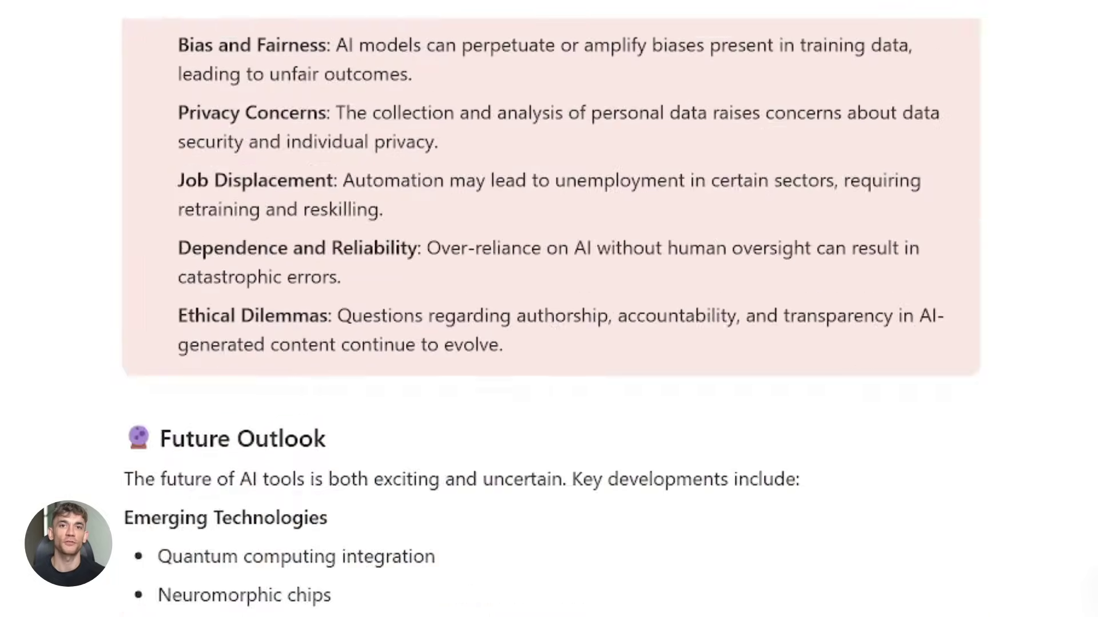
scroll(549, 320, "down", 5)
left_click_drag(97, 317, 93, 397)
left_click_drag(94, 397, 94, 394)
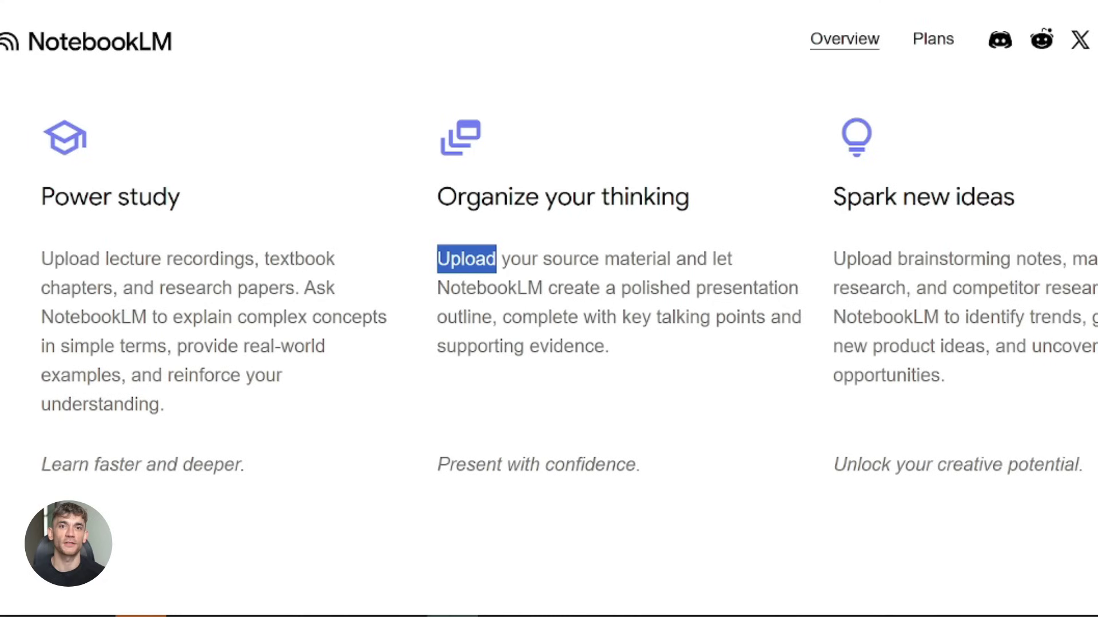
Step: Highlight text in the Organize your thinking blurb and scroll through the AI Tools Dashboard
left_click_drag(496, 260, 732, 257)
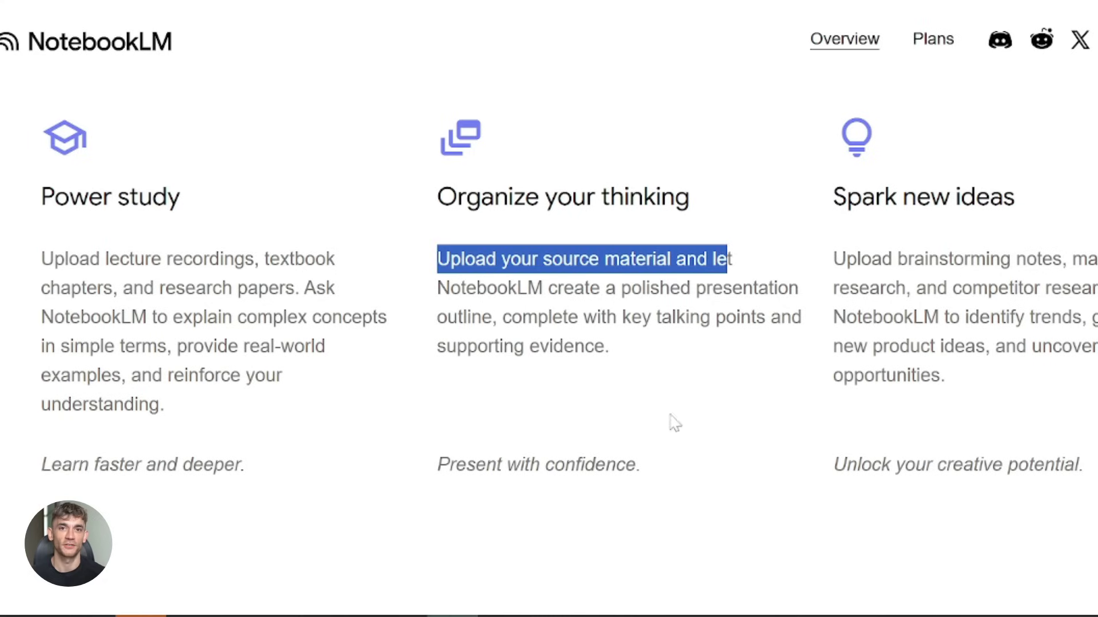
left_click(646, 428)
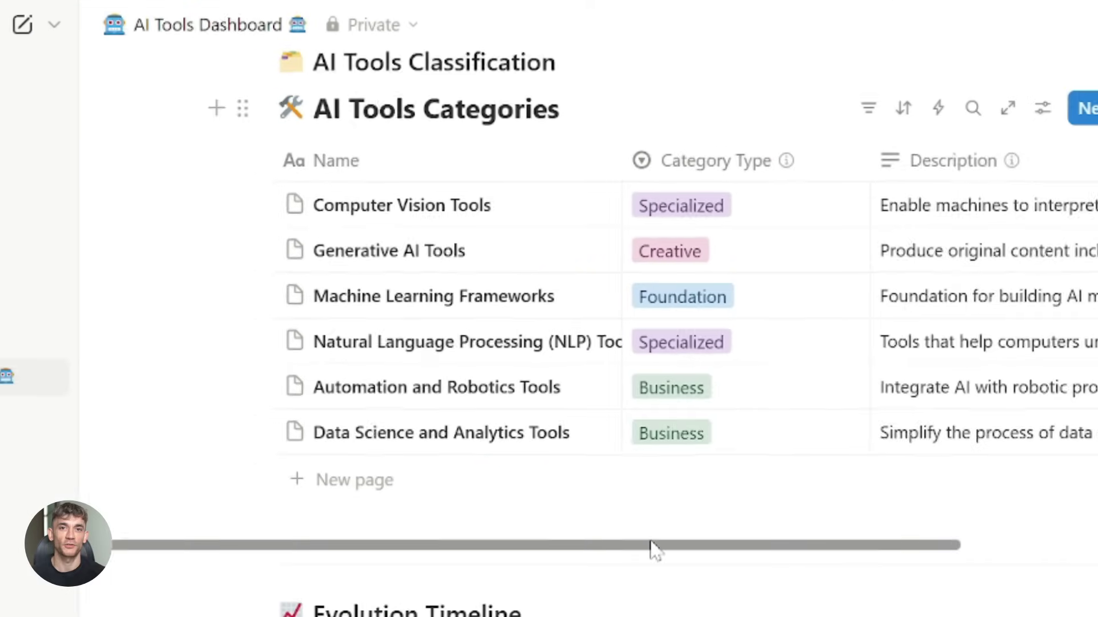
left_click_drag(649, 548, 1013, 542)
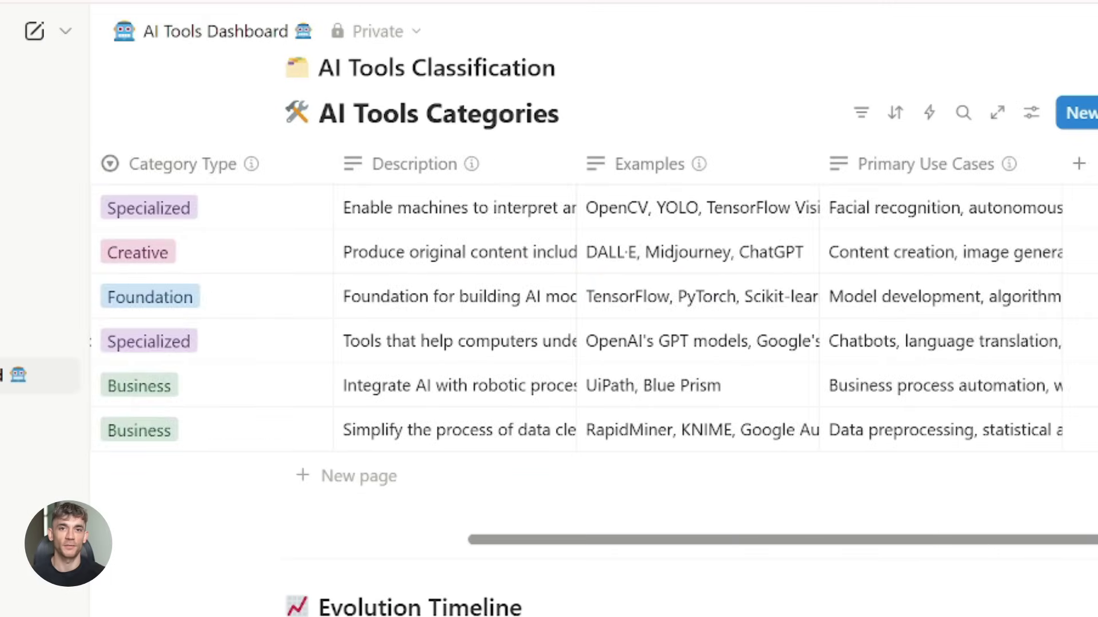
scroll(784, 385, "down", 15)
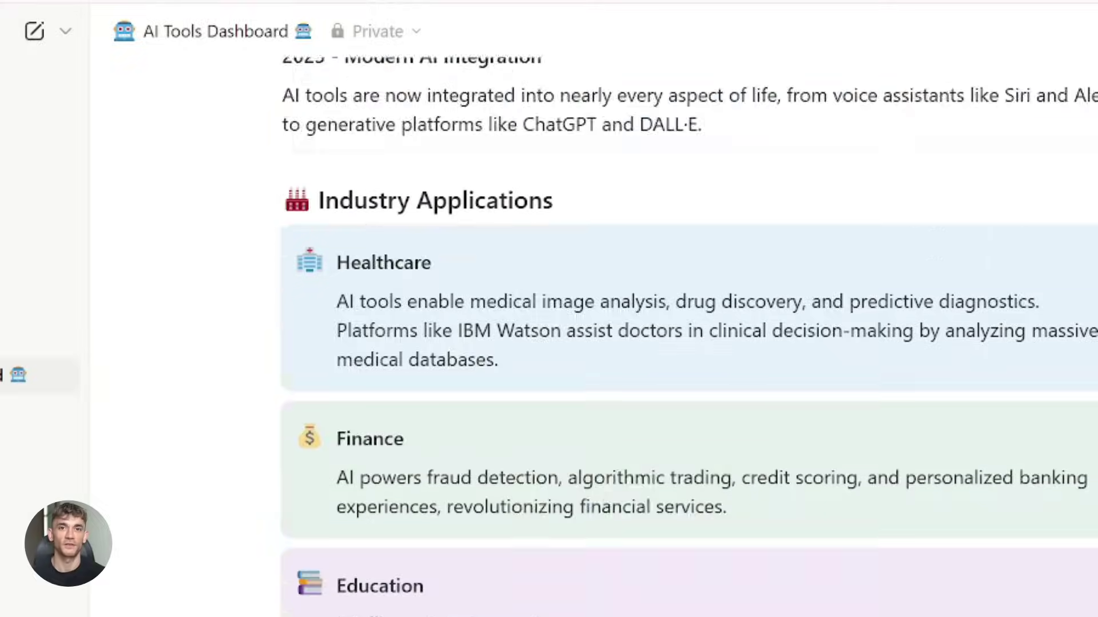
scroll(783, 385, "down", 2)
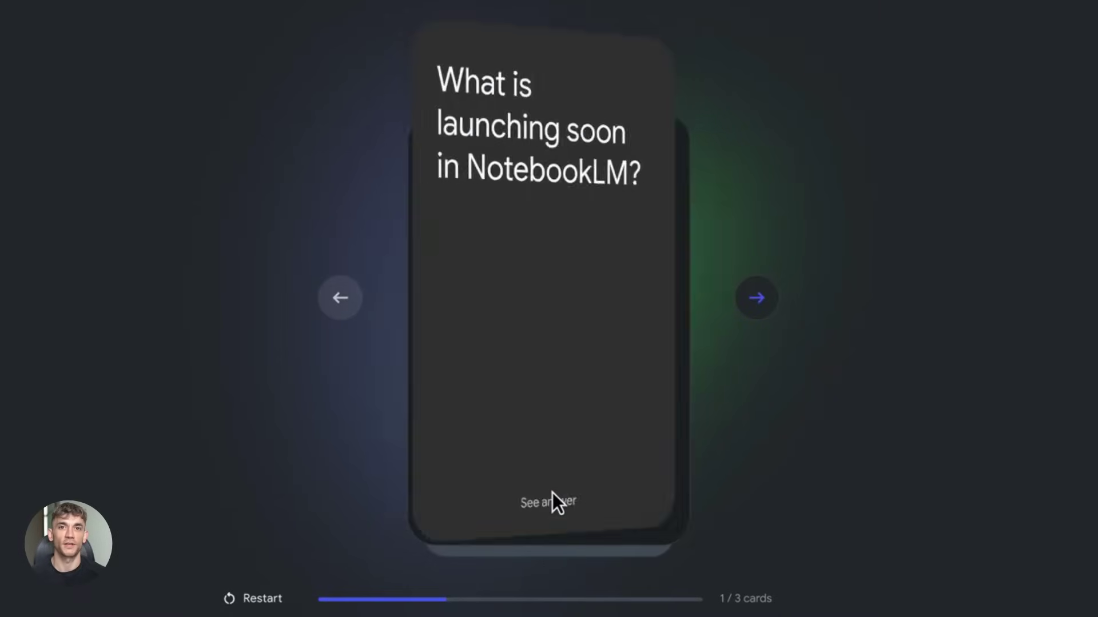
Step: Reveal the answers on flashcards 1 and 2, advancing to card 3 of 3
left_click(553, 494)
left_click(753, 295)
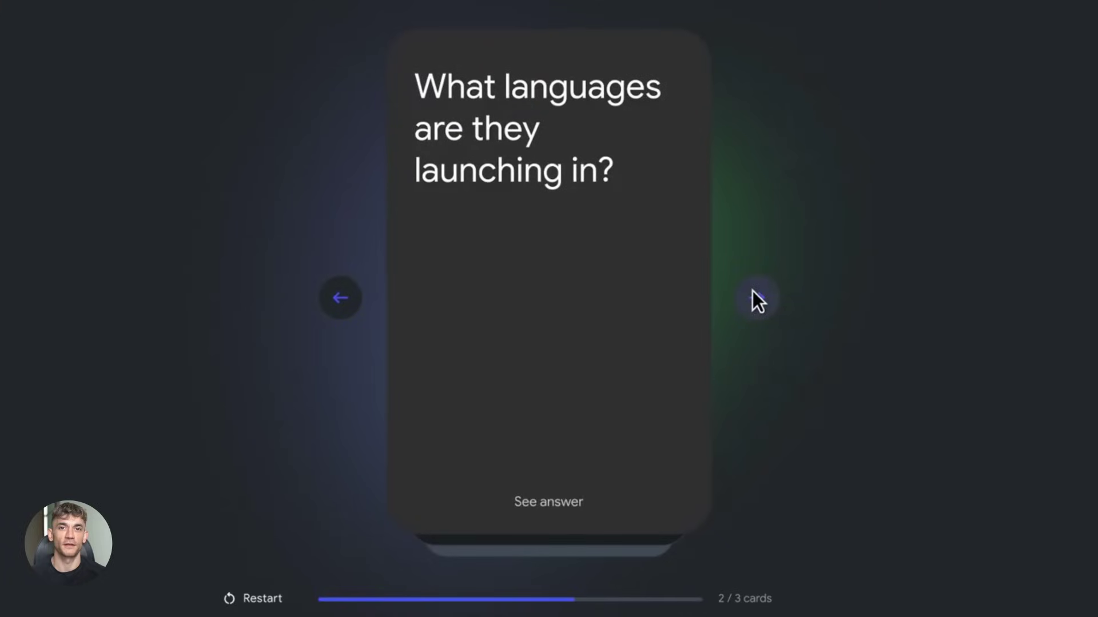
left_click(568, 496)
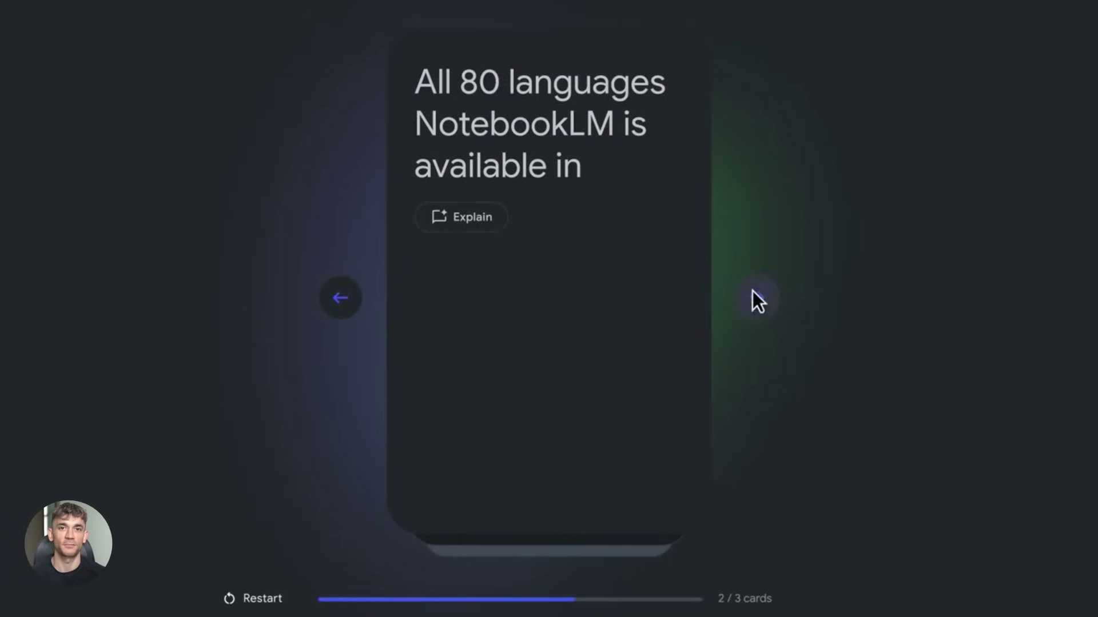
left_click(754, 296)
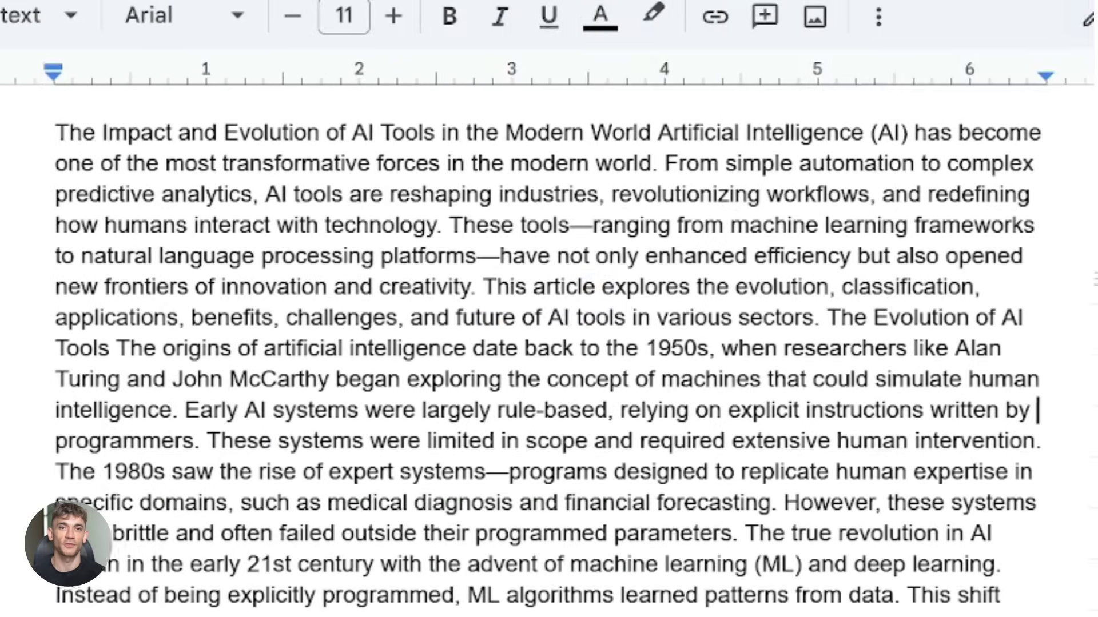
Step: Delete the 'This article explores…' sentence from the opening paragraph and scroll through the article
left_click_drag(487, 286, 753, 317)
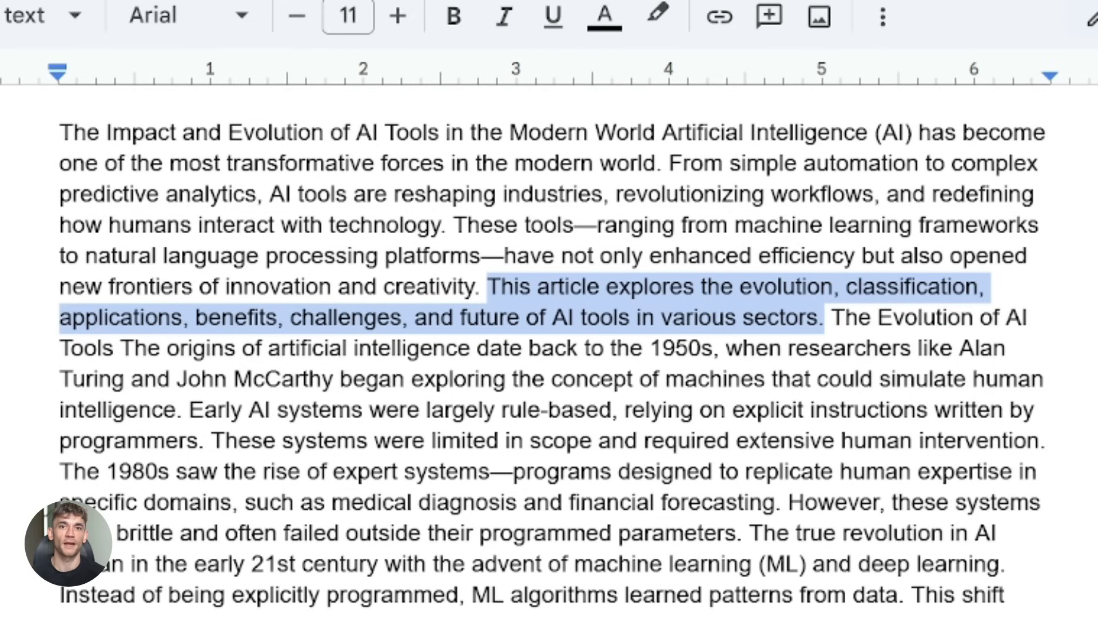
key("BackSpace")
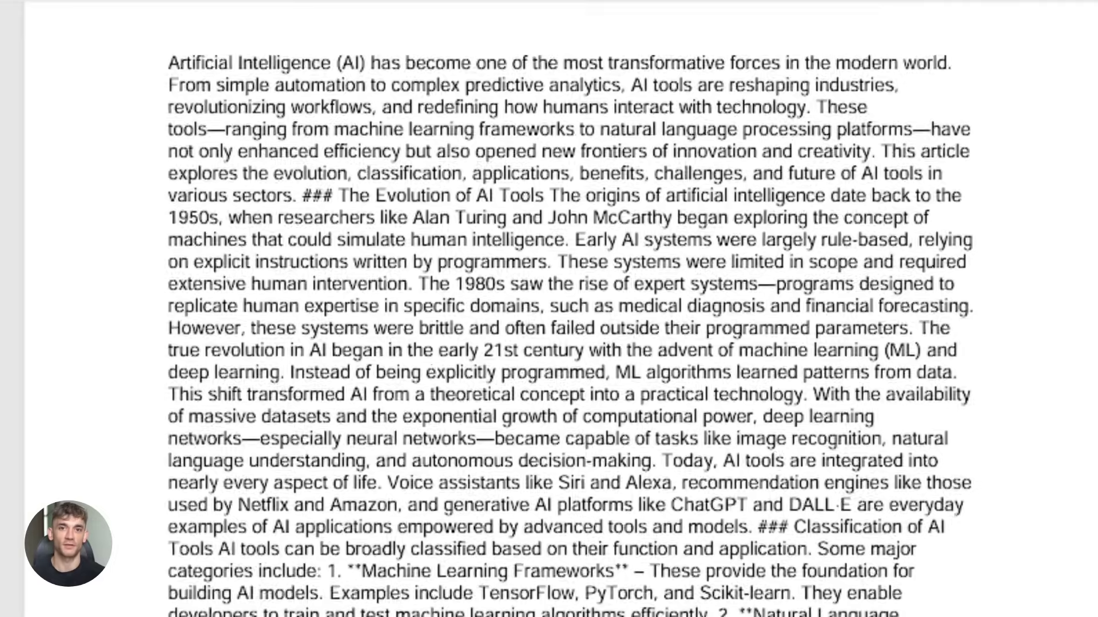
scroll(570, 309, "down", 5)
scroll(570, 308, "down", 10)
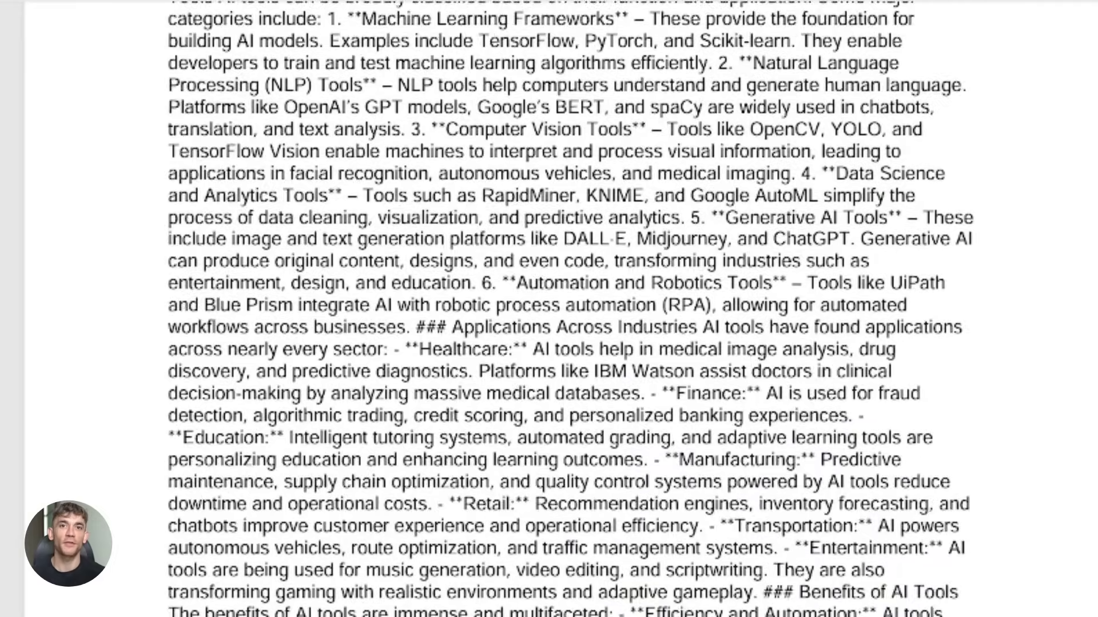
scroll(570, 309, "down", 5)
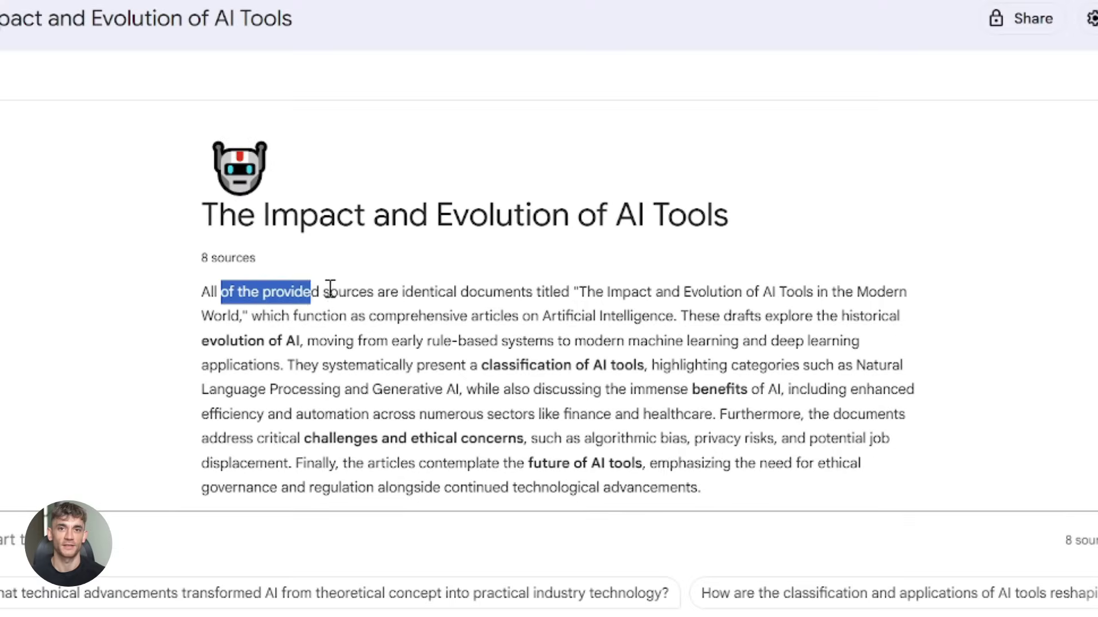
Step: Ask the notebook 'give 5 main points' after highlighting lines of its summary
left_click_drag(330, 288, 821, 284)
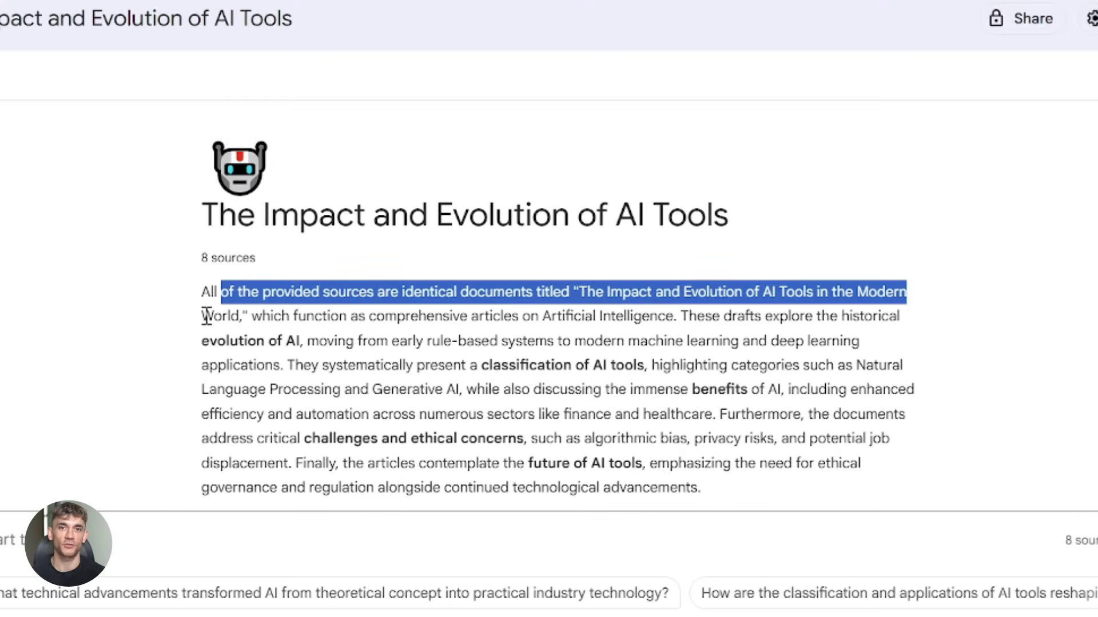
left_click_drag(206, 316, 765, 320)
left_click(463, 538)
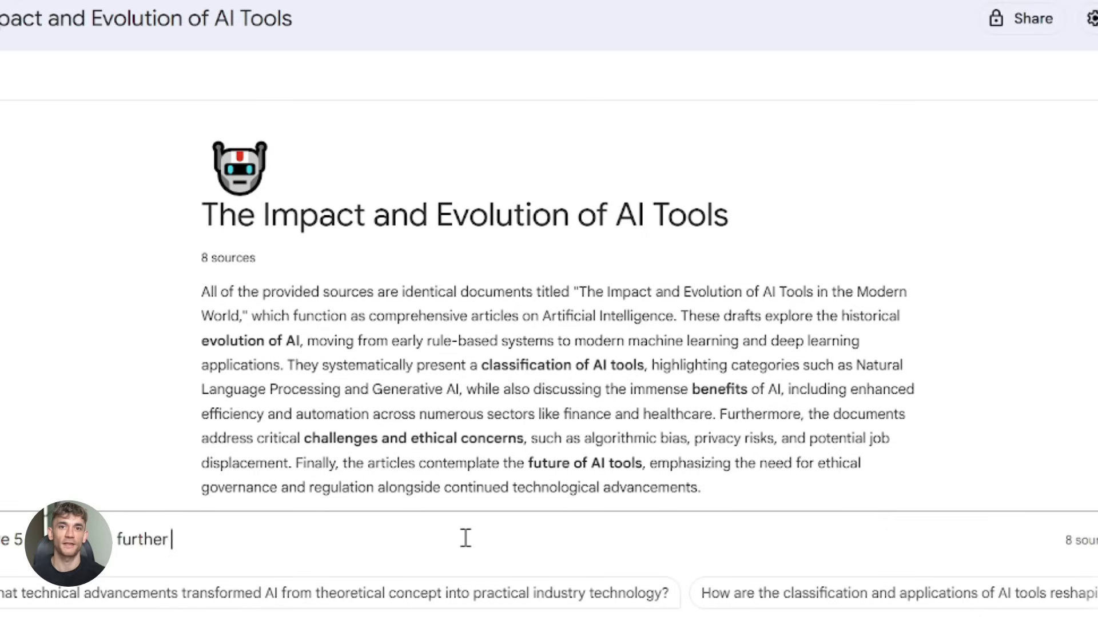
key("Return")
Step: Highlight the NLP and Computer Vision Tools points, then move Healthcare below Education
left_click_drag(75, 238, 261, 243)
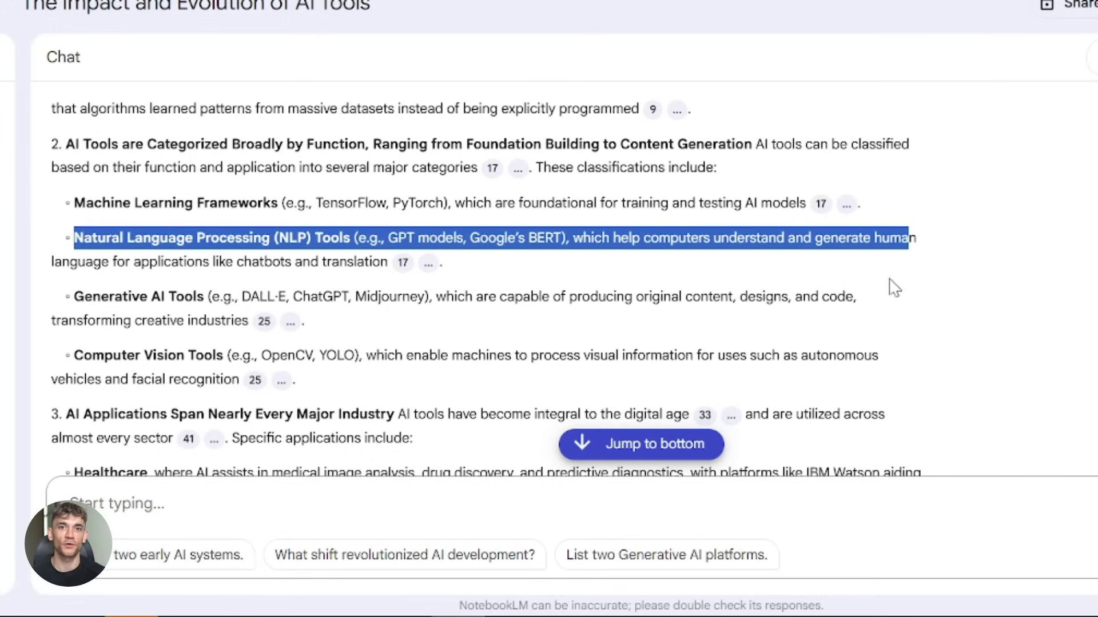
left_click(890, 298)
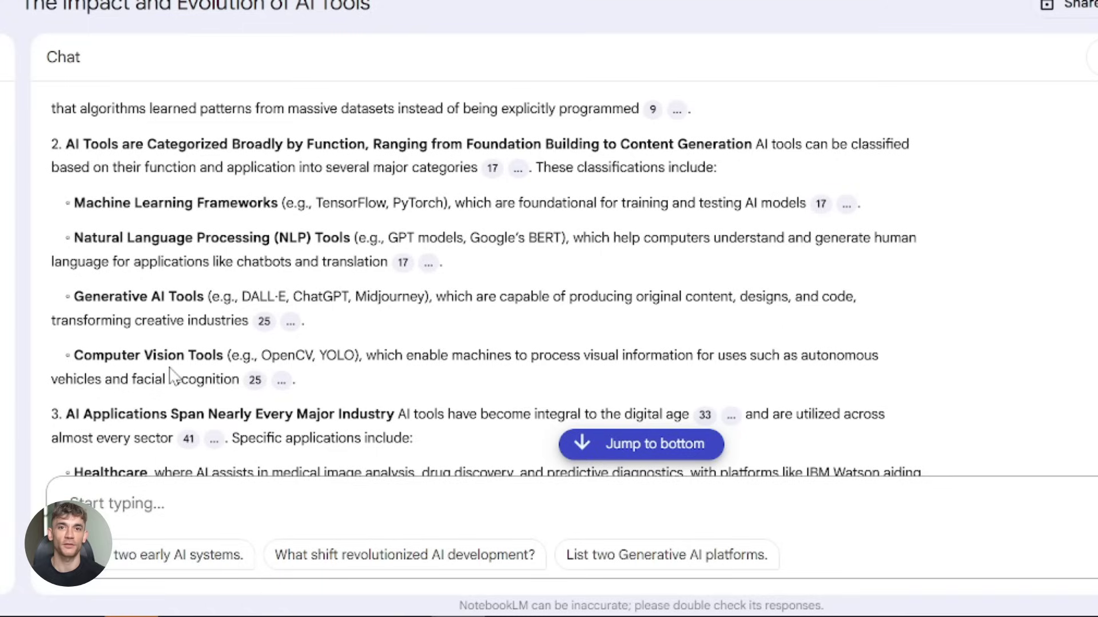
left_click_drag(212, 350, 625, 362)
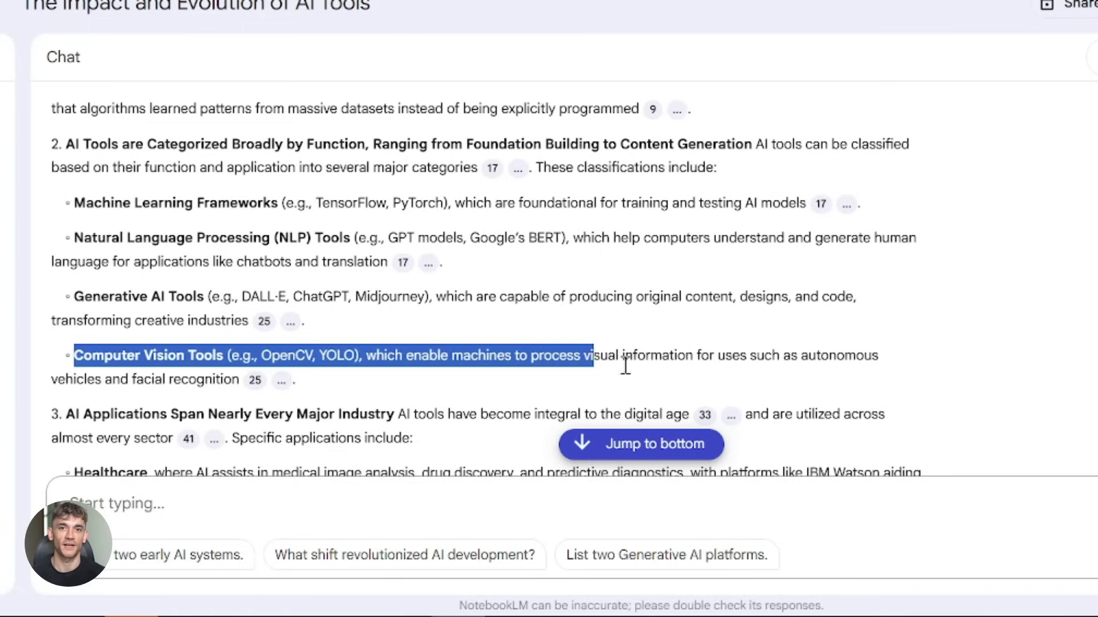
left_click_drag(625, 362, 807, 376)
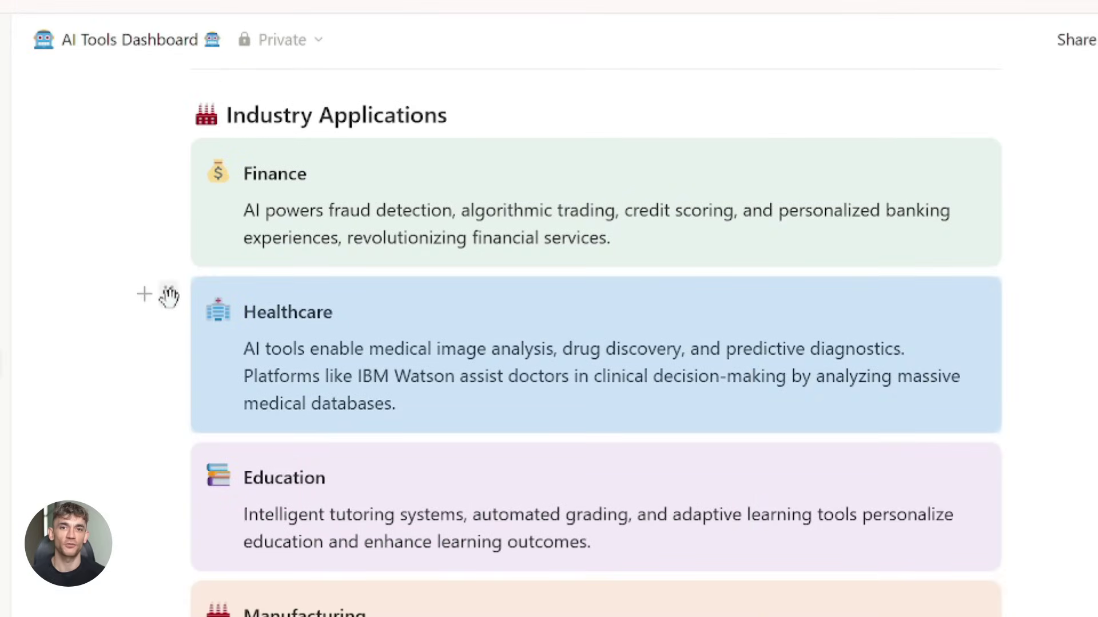
mouse_move(168, 294)
left_mouse_down()
mouse_move(160, 577)
mouse_move(166, 559)
left_mouse_up()
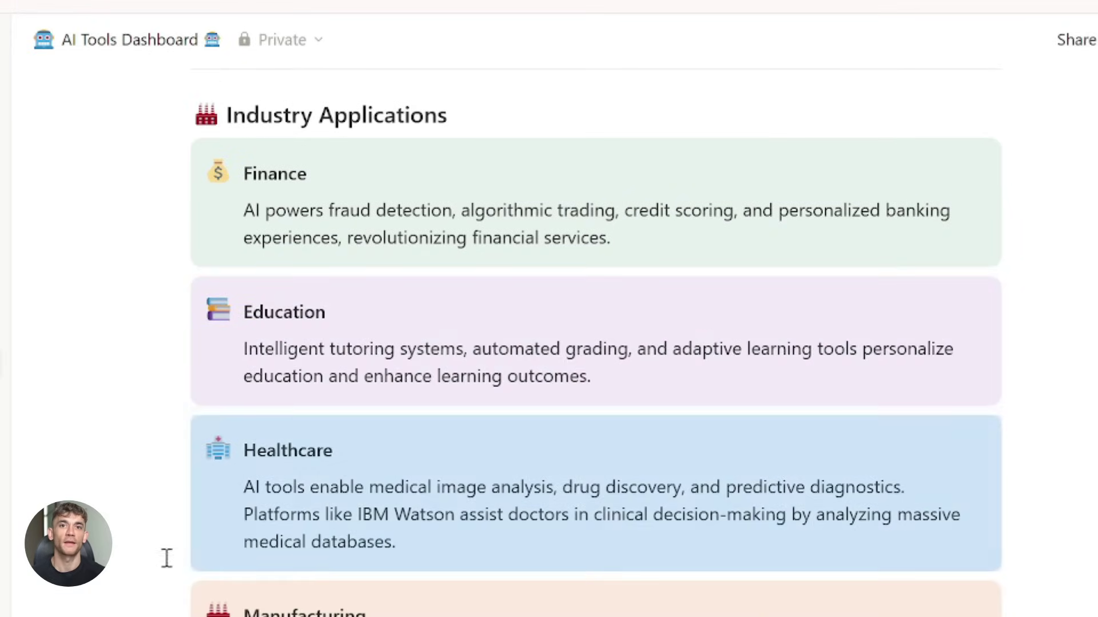
Step: Indent the Efficiency and Automation bullet beneath Accuracy and Precision in the Key Benefits list
scroll(208, 475, "down", 12)
scroll(211, 463, "down", 2)
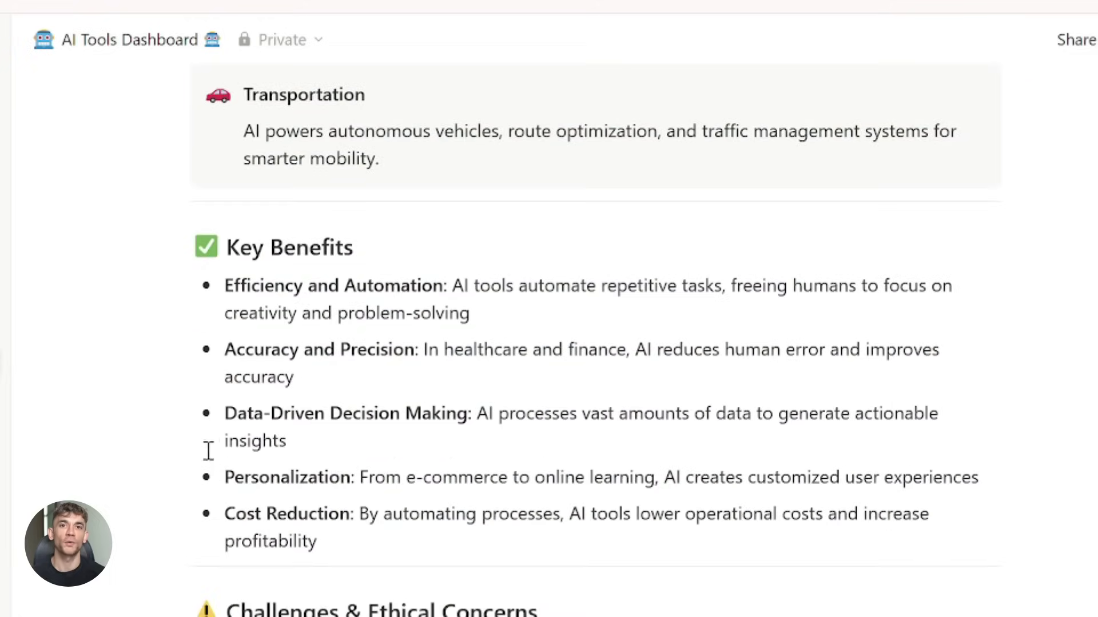
left_click_drag(165, 281, 335, 387)
scroll(371, 467, "down", 2)
scroll(369, 467, "down", 9)
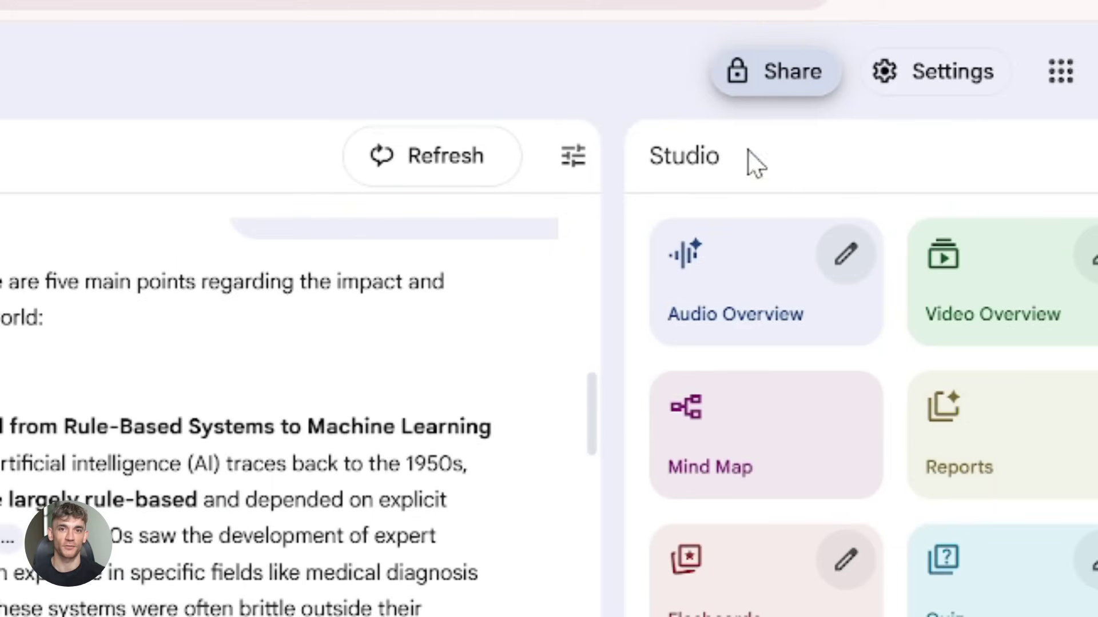
Step: Change the notebook's access from Restricted to Anyone with a link and save it
left_click(800, 77)
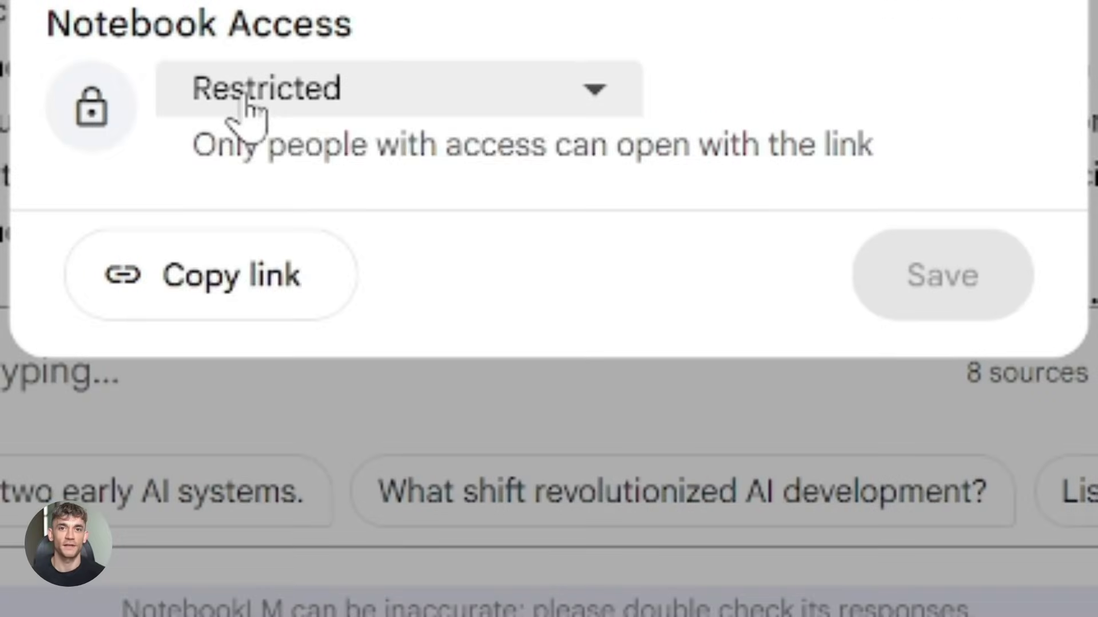
left_click(241, 102)
left_click(268, 300)
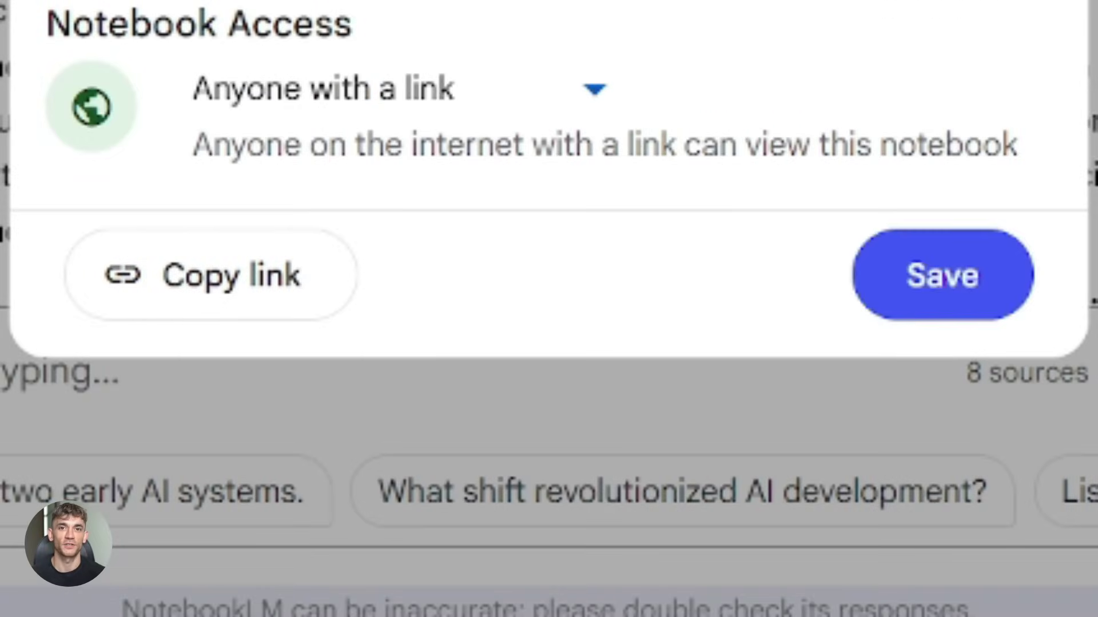
left_click(937, 280)
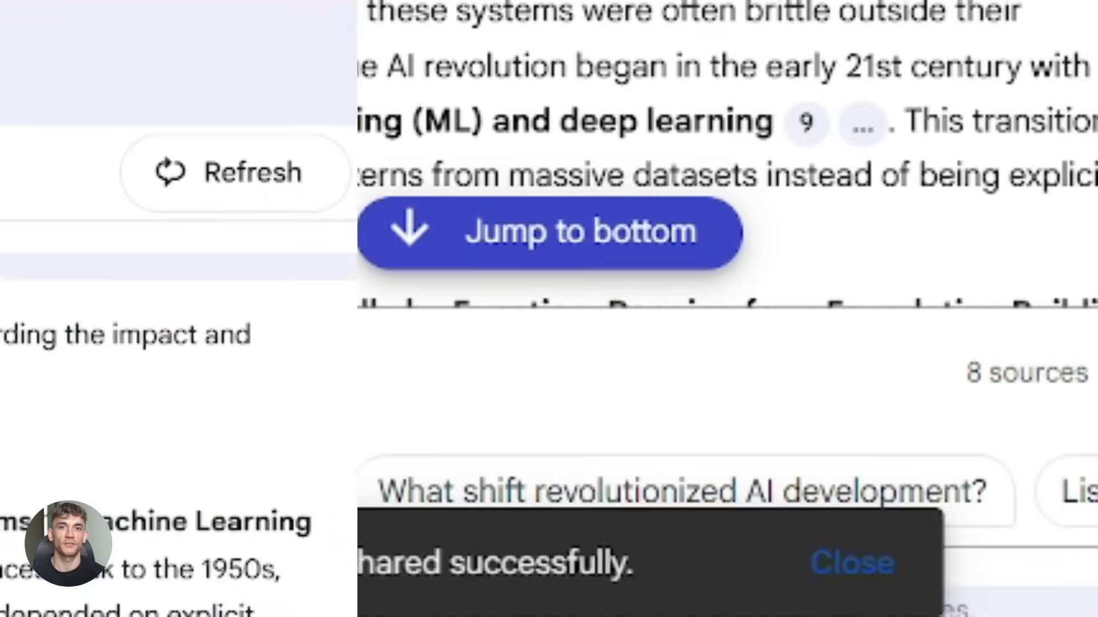
left_click(874, 66)
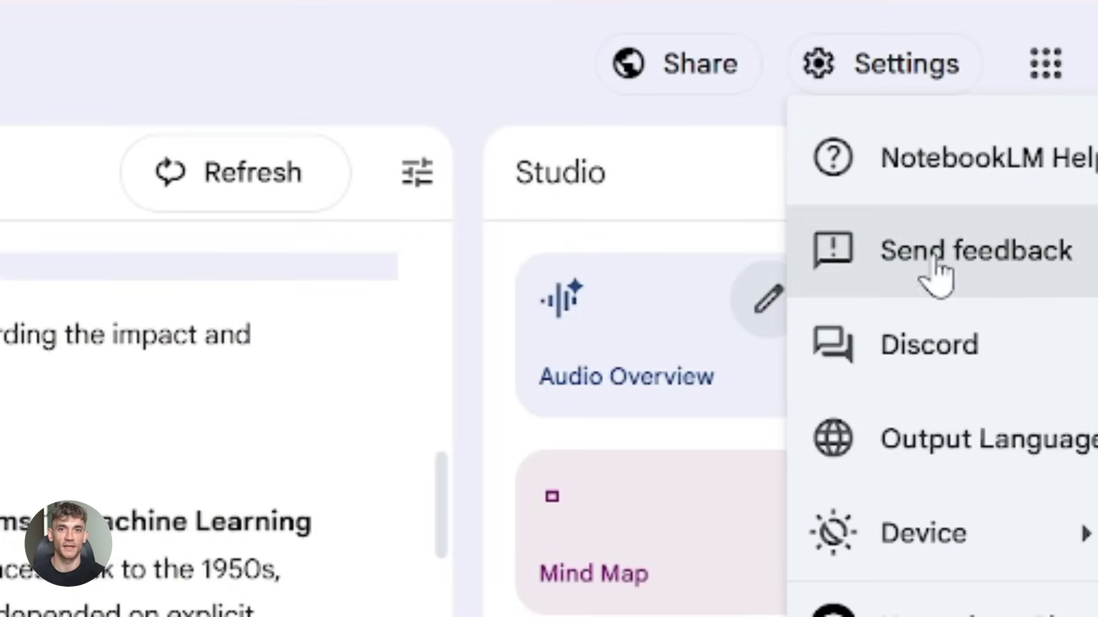
Step: Browse the Output Language override dropdown in Settings, leaving the language on Default
left_click(936, 460)
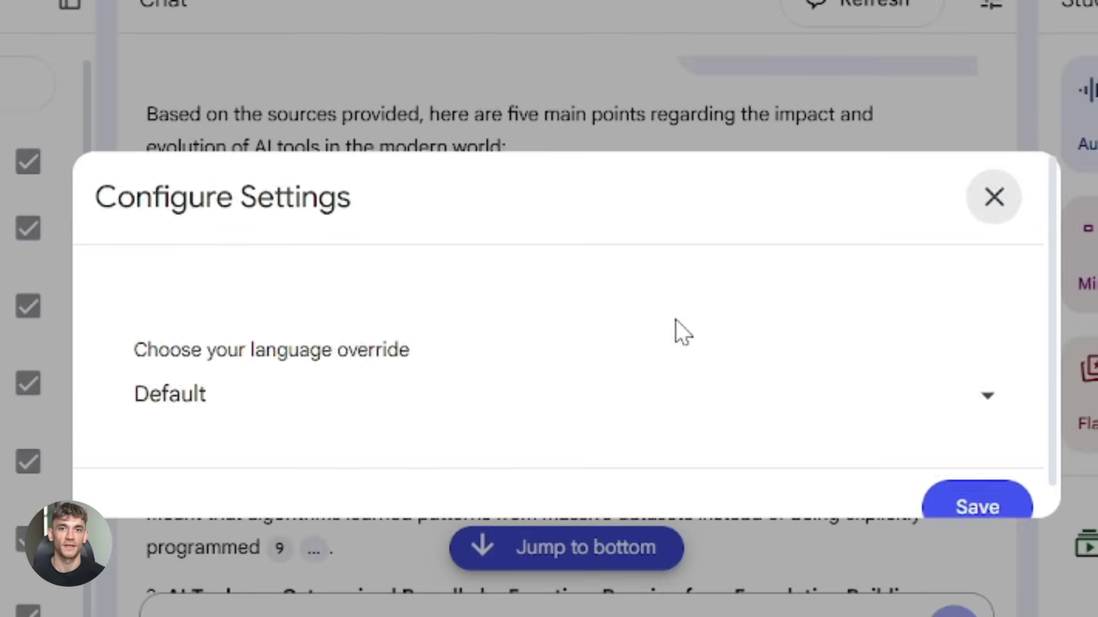
left_click(969, 372)
scroll(635, 517, "down", 15)
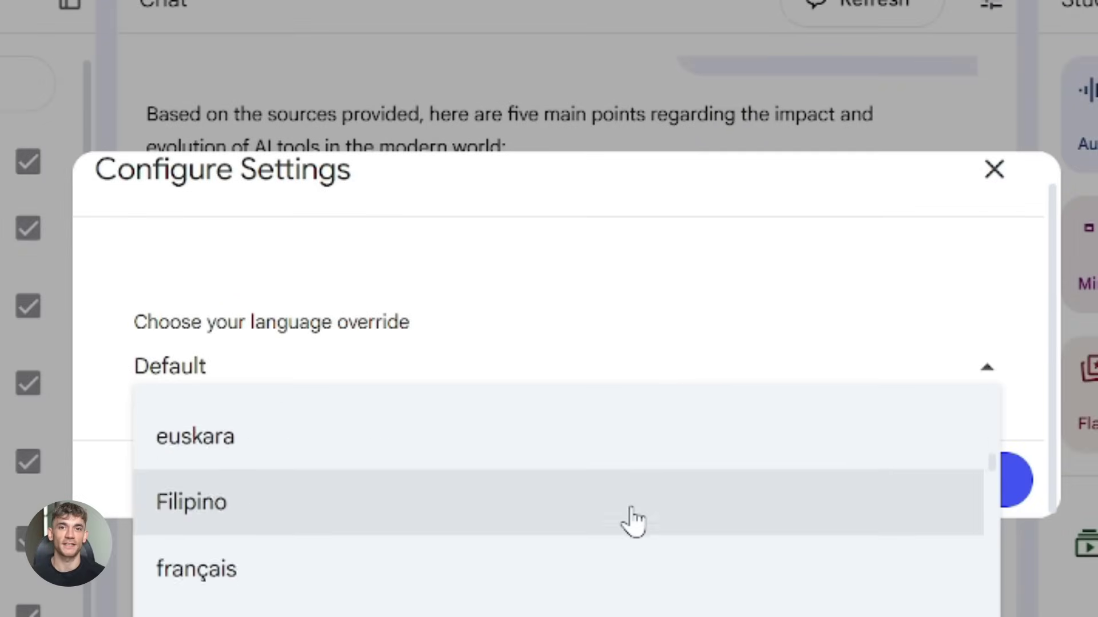
scroll(633, 520, "down", 15)
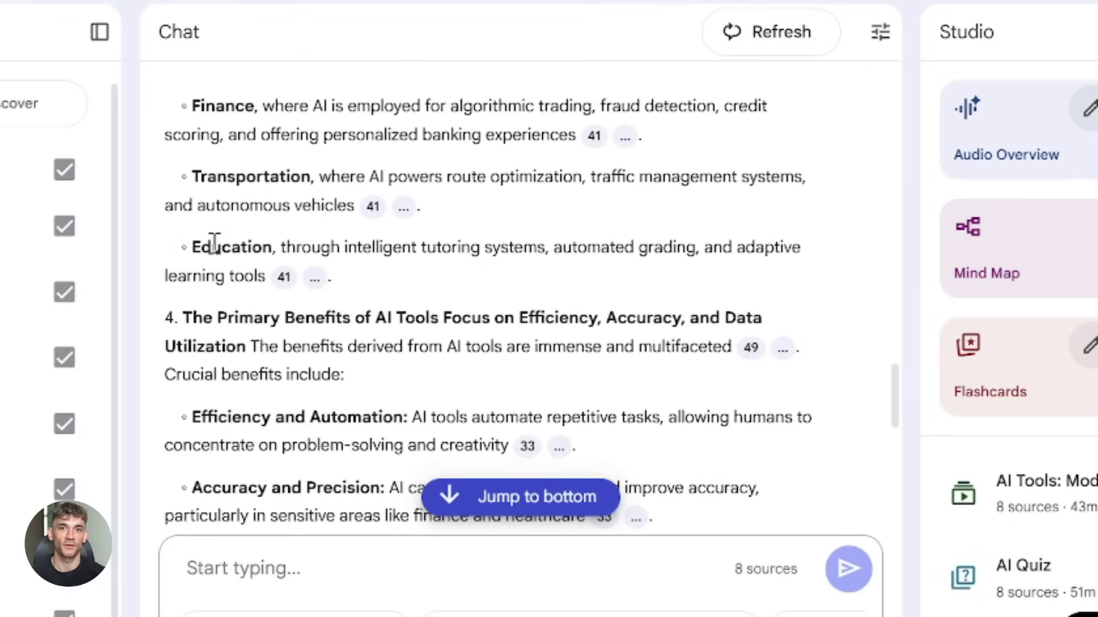
left_click_drag(212, 245, 785, 245)
scroll(772, 250, "up", 2)
scroll(792, 287, "up", 3)
scroll(703, 372, "down", 15)
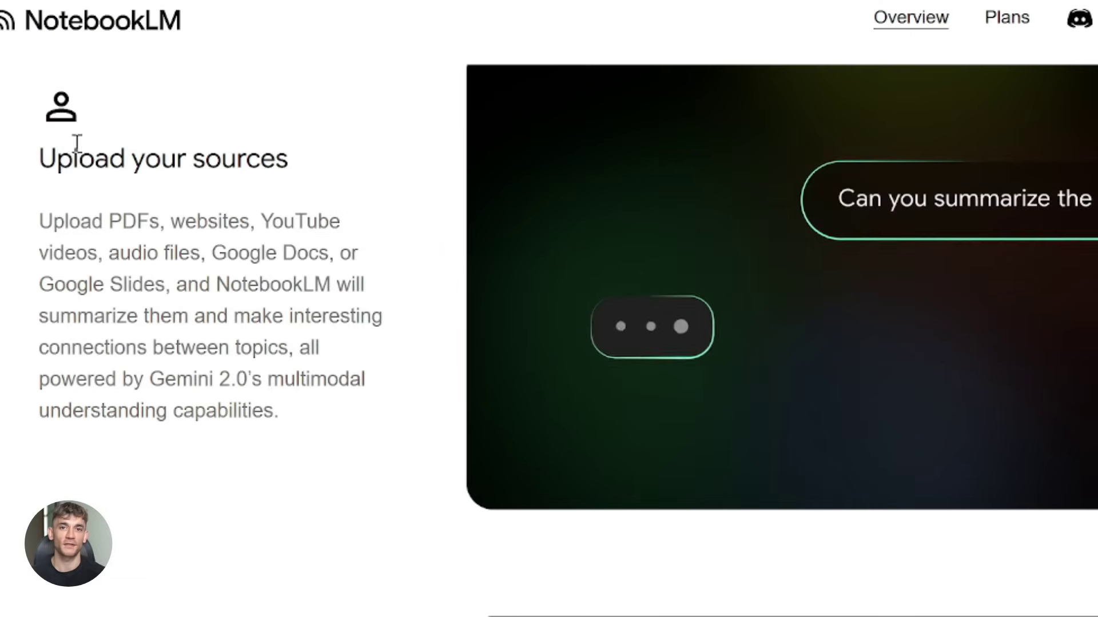
scroll(59, 189, "down", 5)
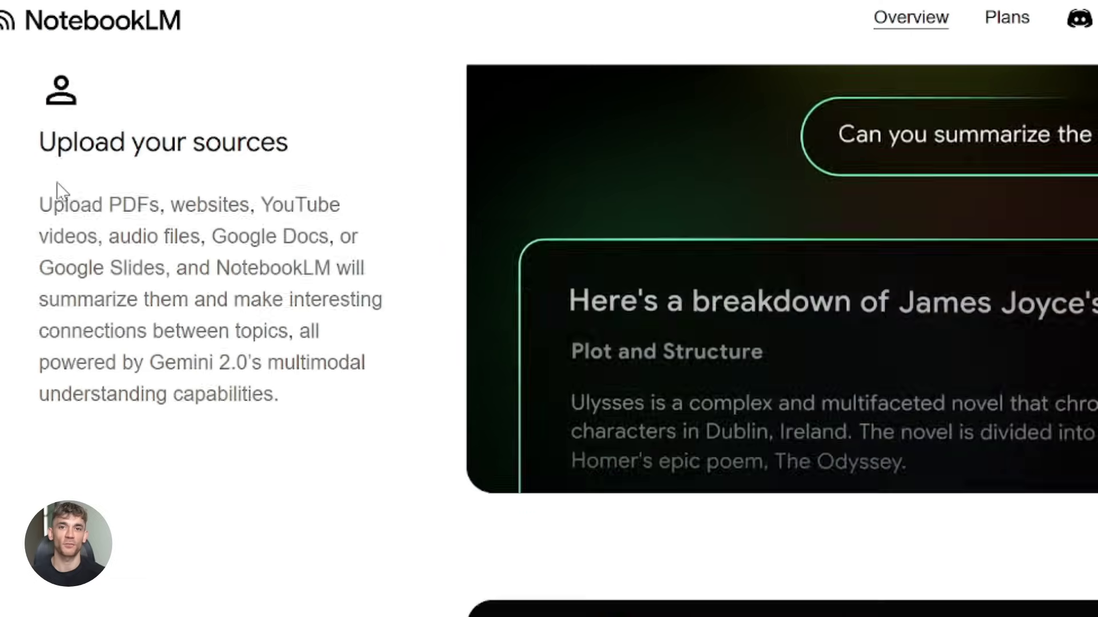
left_click_drag(40, 341, 351, 369)
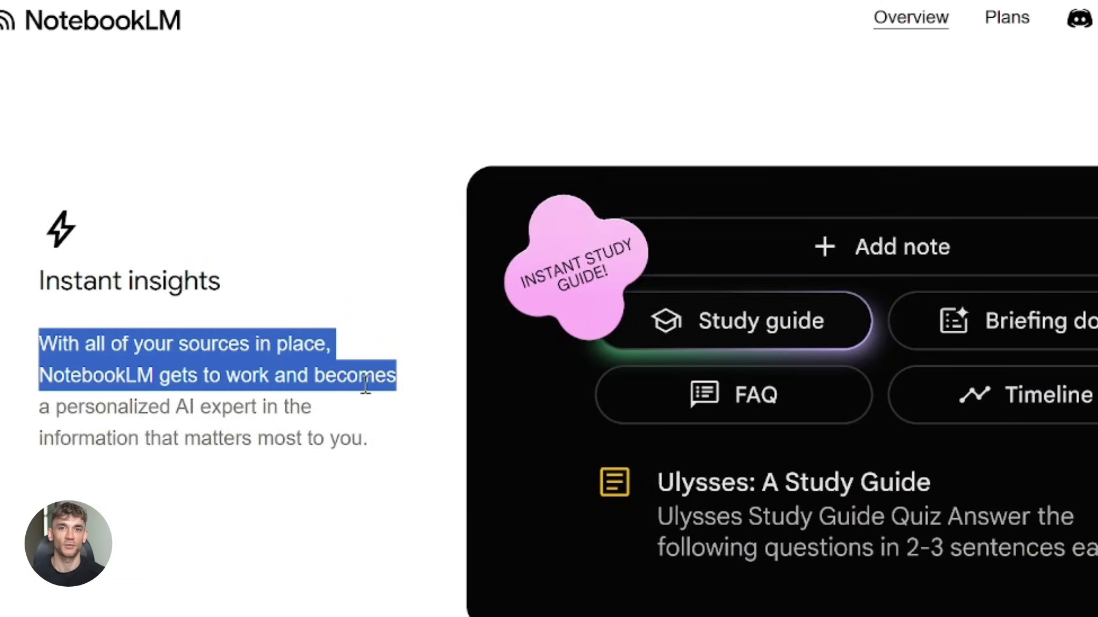
left_click_drag(41, 407, 276, 437)
scroll(363, 429, "down", 5)
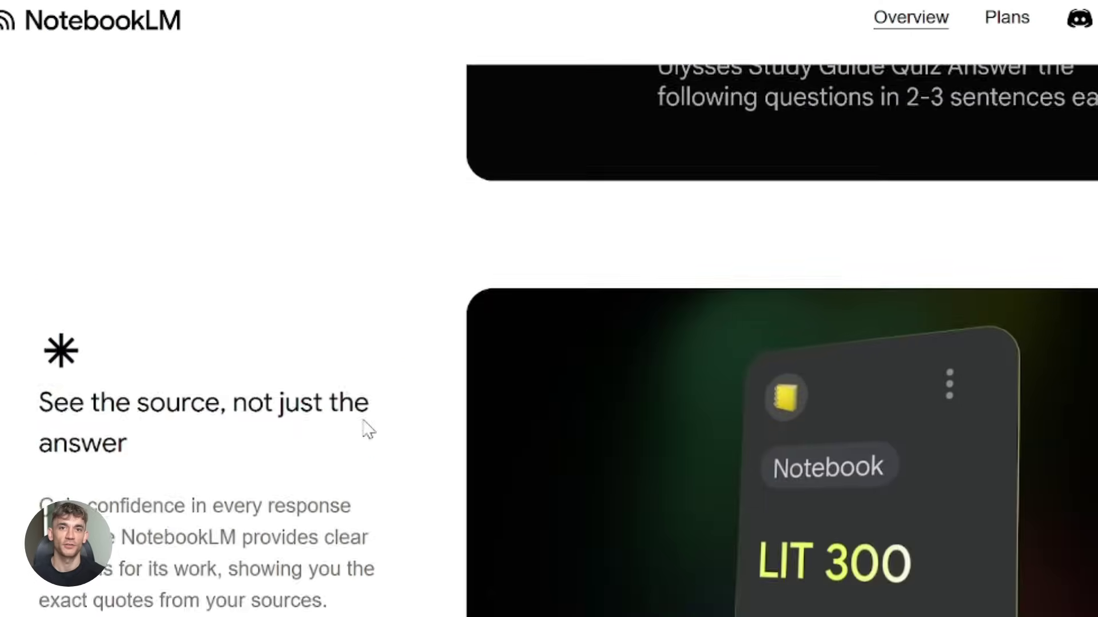
left_click_drag(10, 294, 351, 336)
scroll(269, 483, "down", 5)
scroll(269, 490, "down", 3)
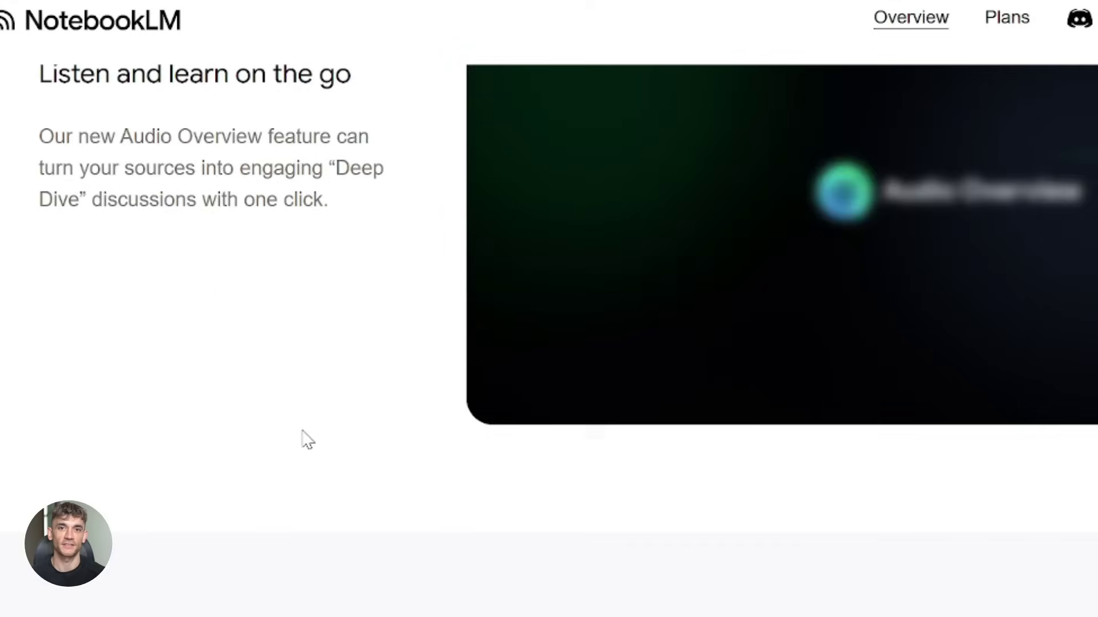
scroll(304, 438, "up", 2)
left_click_drag(52, 187, 335, 186)
scroll(235, 402, "down", 8)
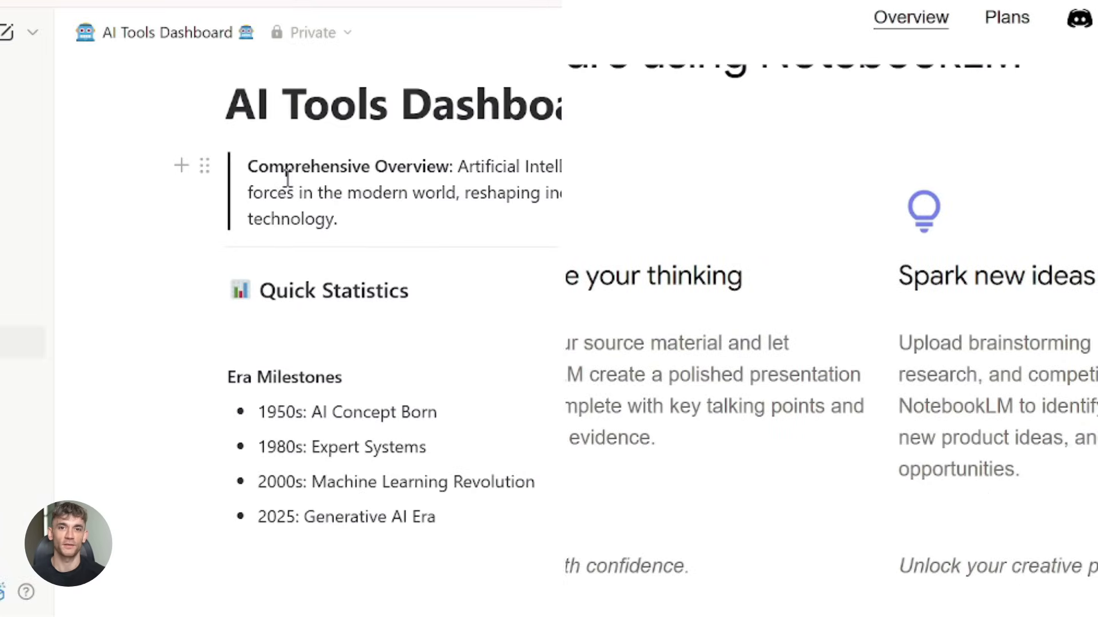
scroll(623, 257, "down", 2)
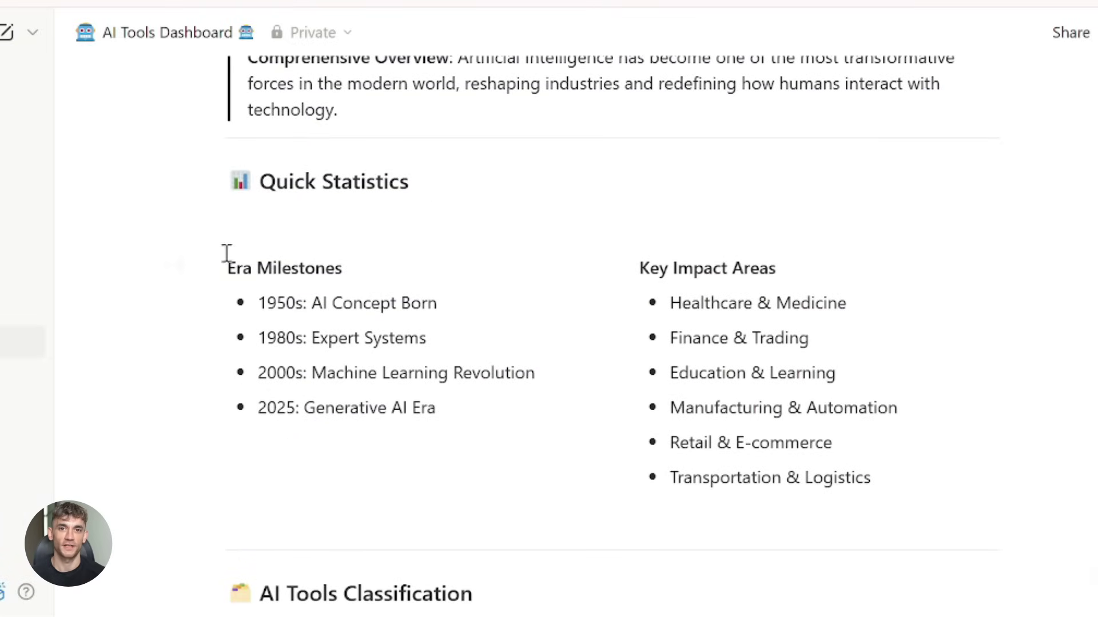
left_click_drag(226, 254, 412, 399)
scroll(411, 394, "down", 7)
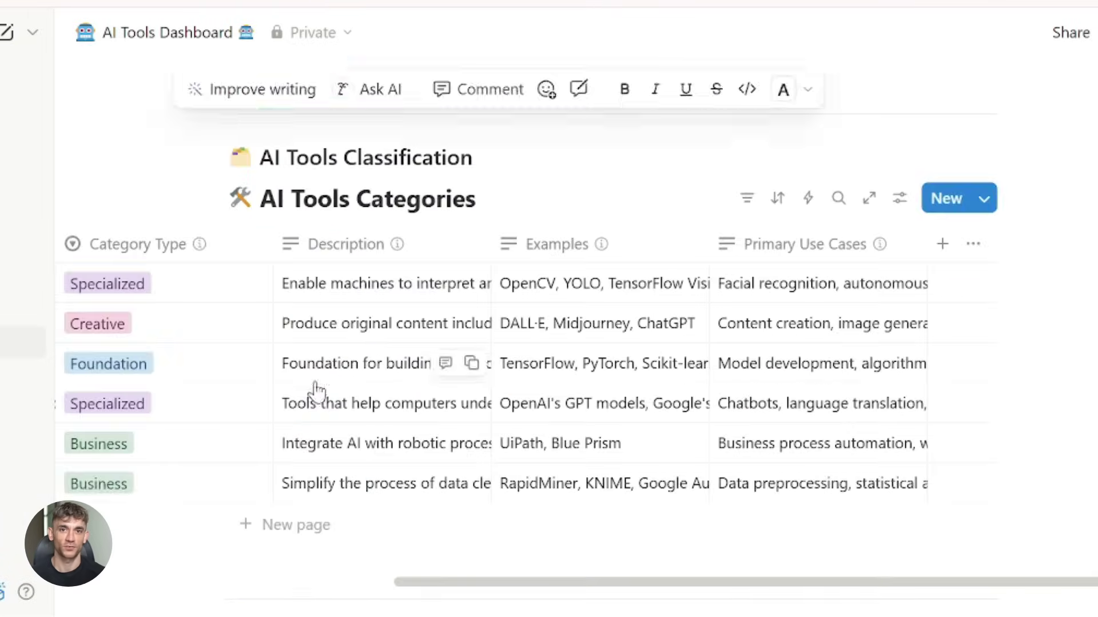
scroll(366, 409, "down", 2)
left_click_drag(446, 480, 331, 510)
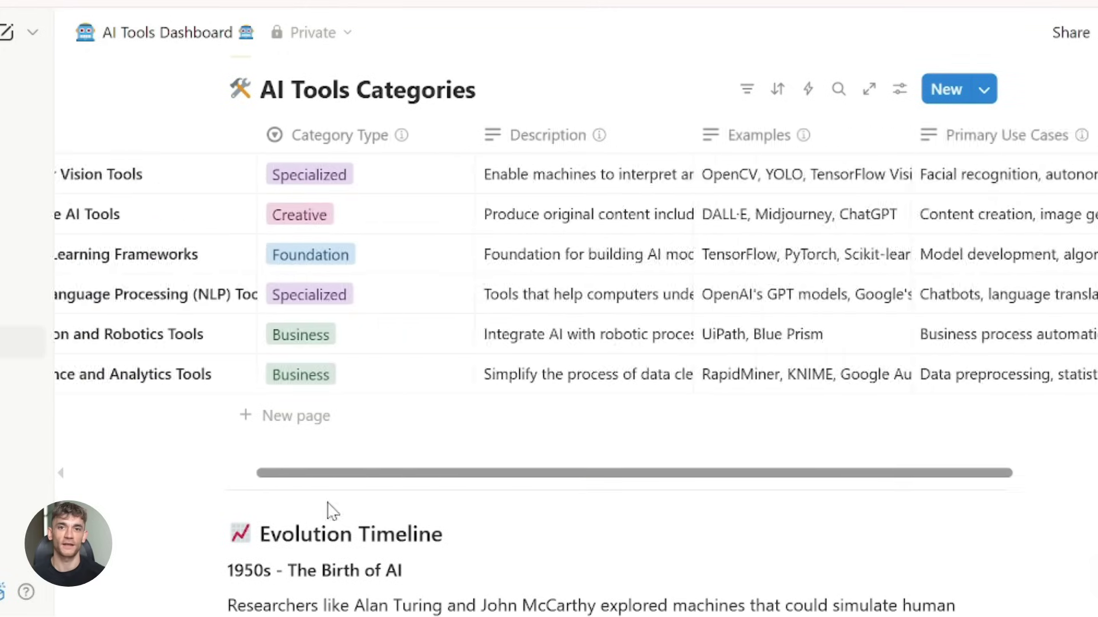
scroll(331, 510, "right", 3)
scroll(380, 527, "left", 3)
scroll(362, 465, "down", 12)
left_click_drag(242, 273, 507, 536)
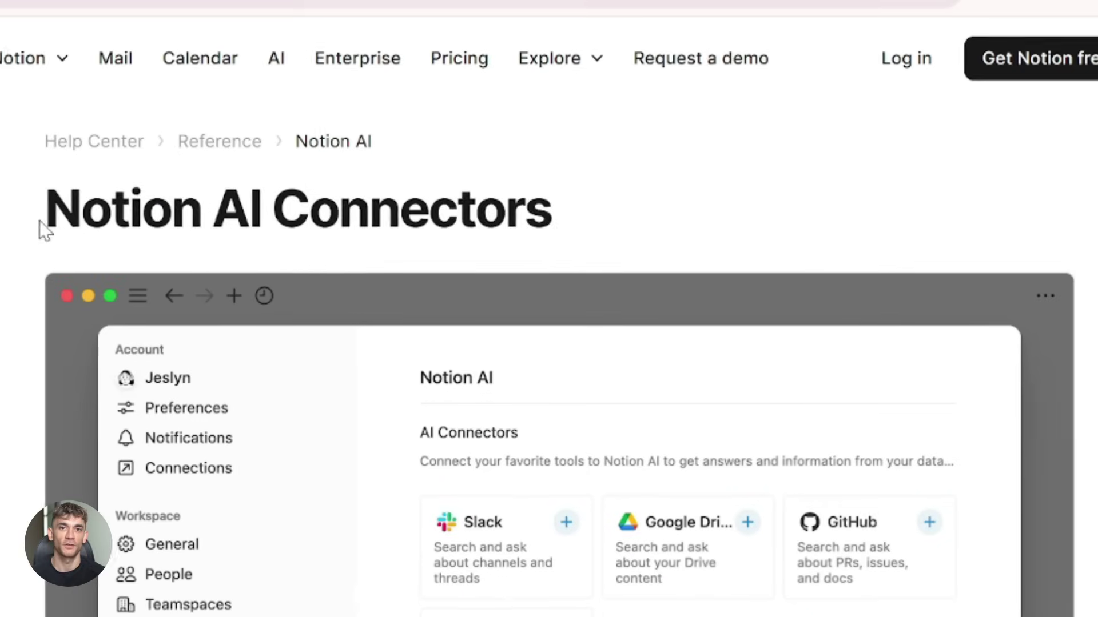
Step: Read the Notion AI Connectors help article, highlighting its title and introductory paragraph
left_click_drag(37, 228, 546, 265)
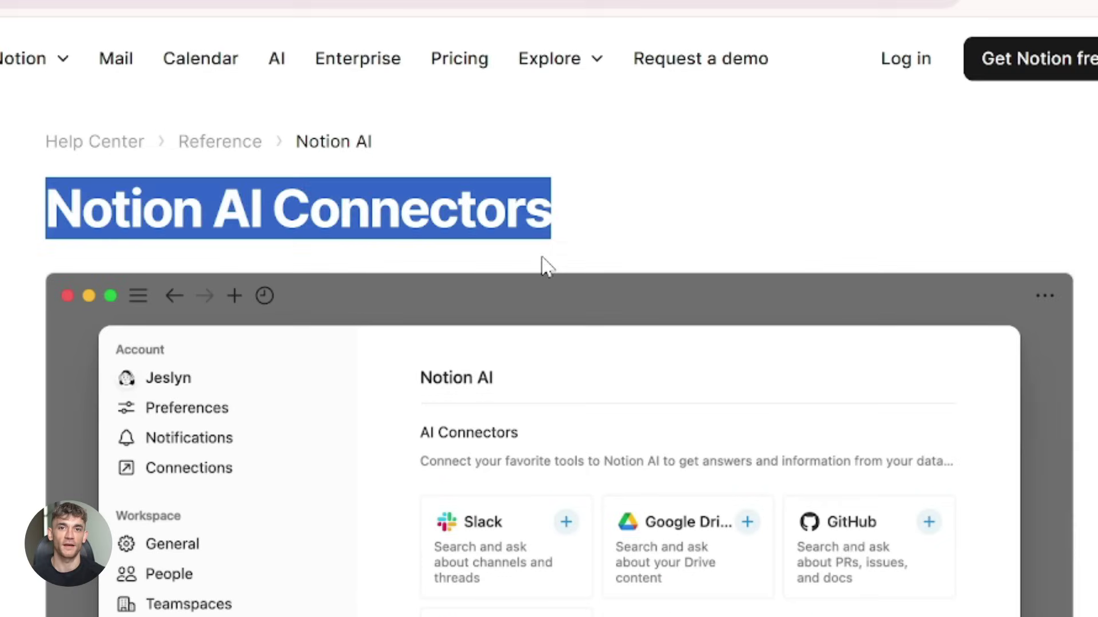
left_click(636, 201)
scroll(636, 201, "down", 4)
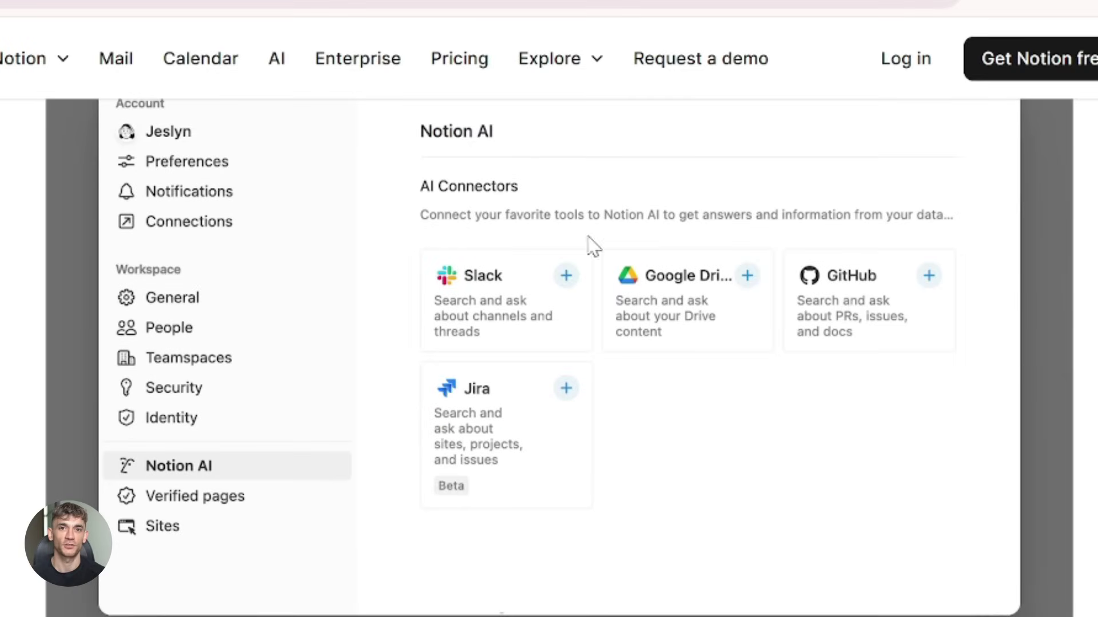
scroll(856, 361, "down", 4)
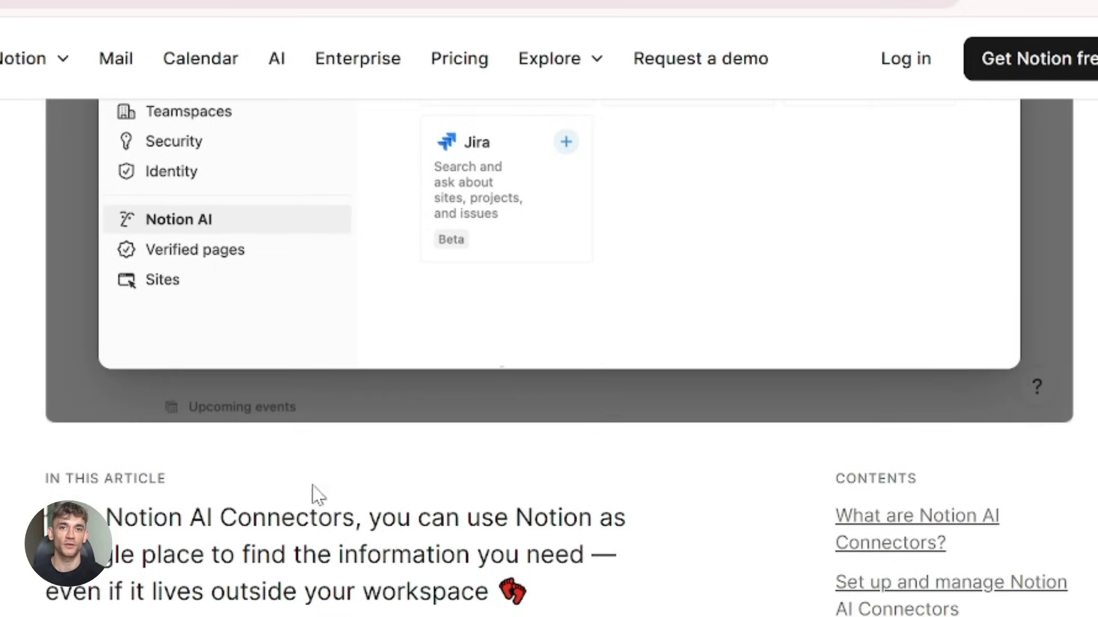
left_click_drag(46, 512, 491, 592)
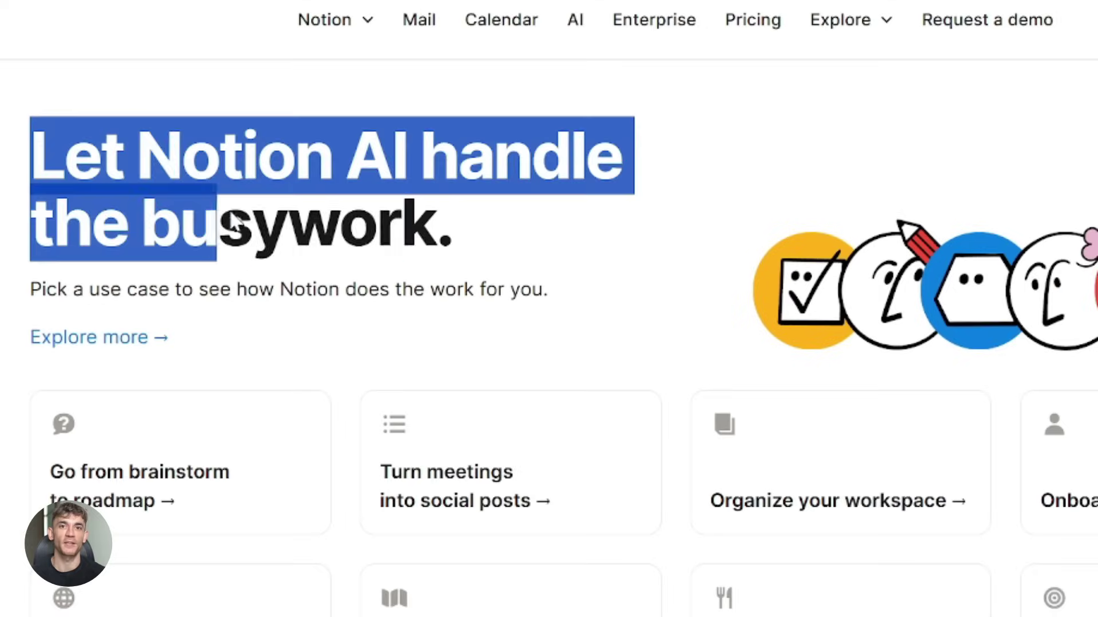
Step: Review the 'Let Notion AI handle the busywork' headline on the Notion AI use-case page
left_click_drag(220, 225, 501, 230)
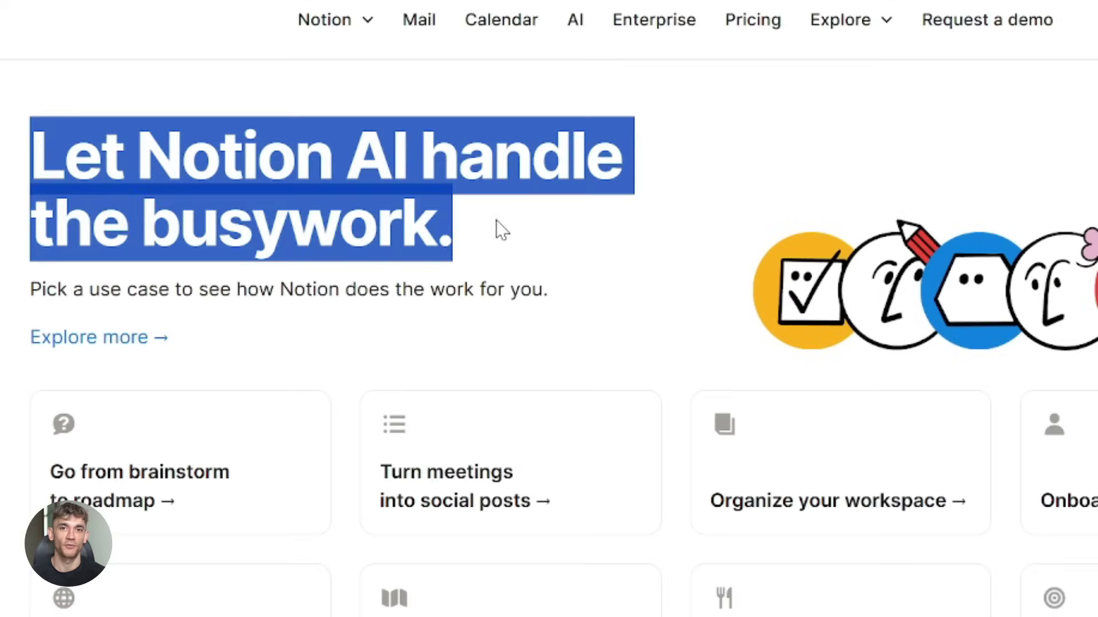
left_click(581, 259)
scroll(582, 260, "down", 2)
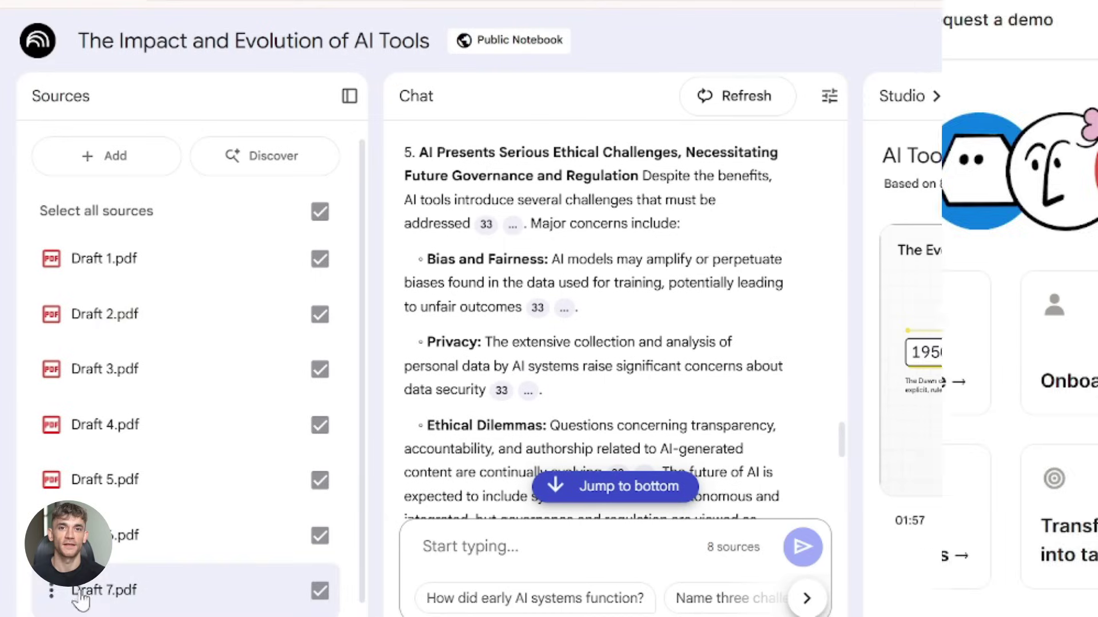
Step: Deselect and then reselect all eight notebook sources
left_click(327, 215)
left_click(326, 215)
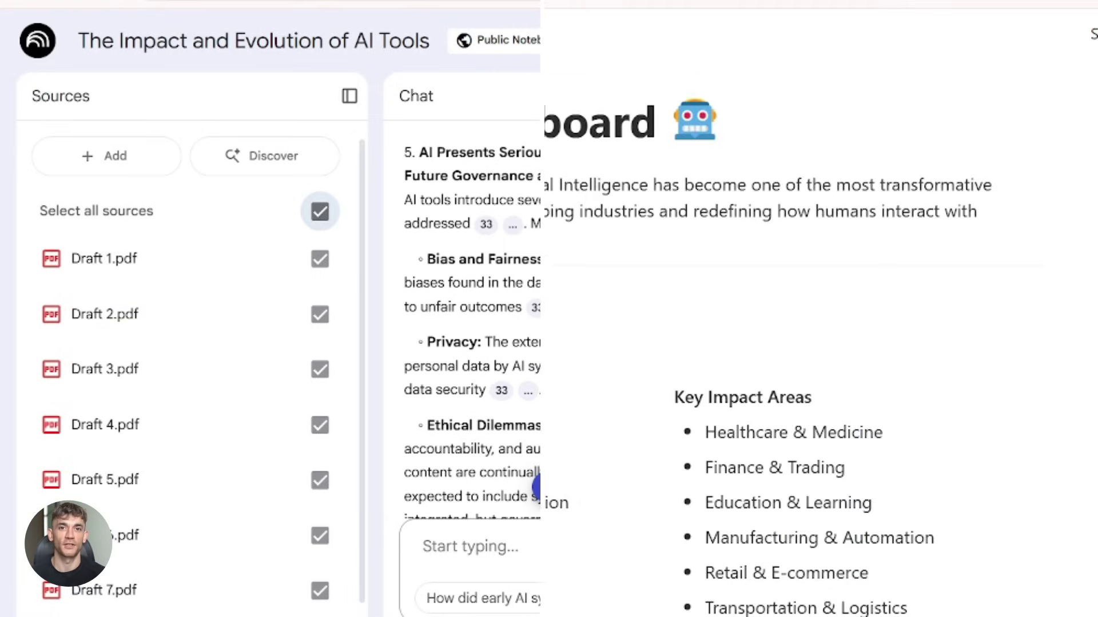
scroll(478, 318, "down", 7)
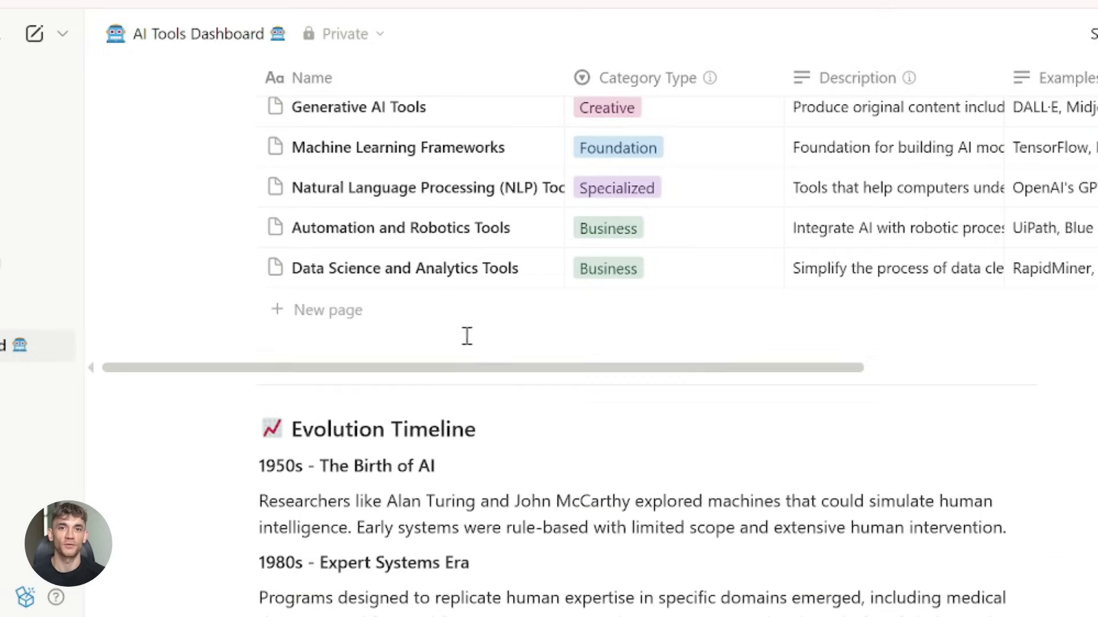
Step: Scroll the AI Tools Dashboard down to its Conclusion and open Notion AI's request prompt
left_click_drag(465, 368, 652, 350)
scroll(651, 350, "down", 20)
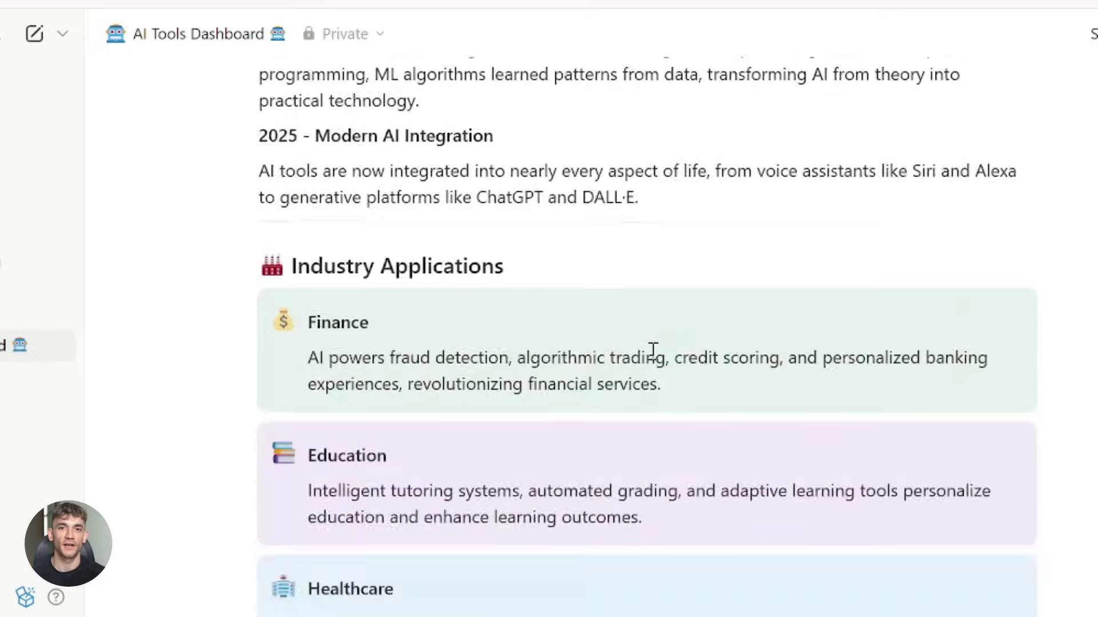
scroll(523, 337, "down", 20)
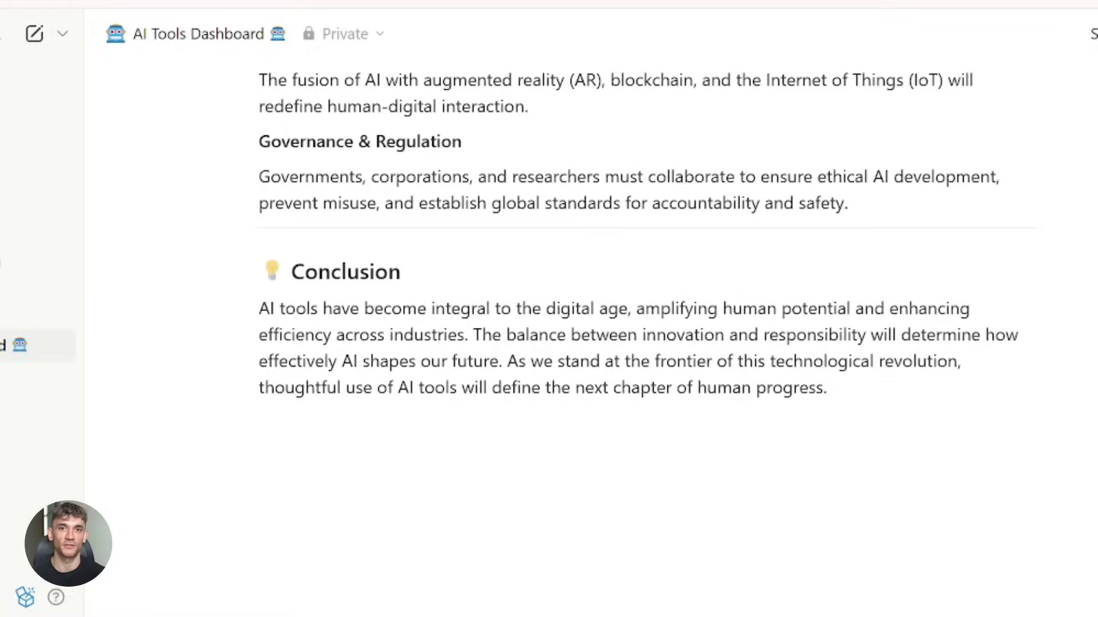
left_click(34, 140)
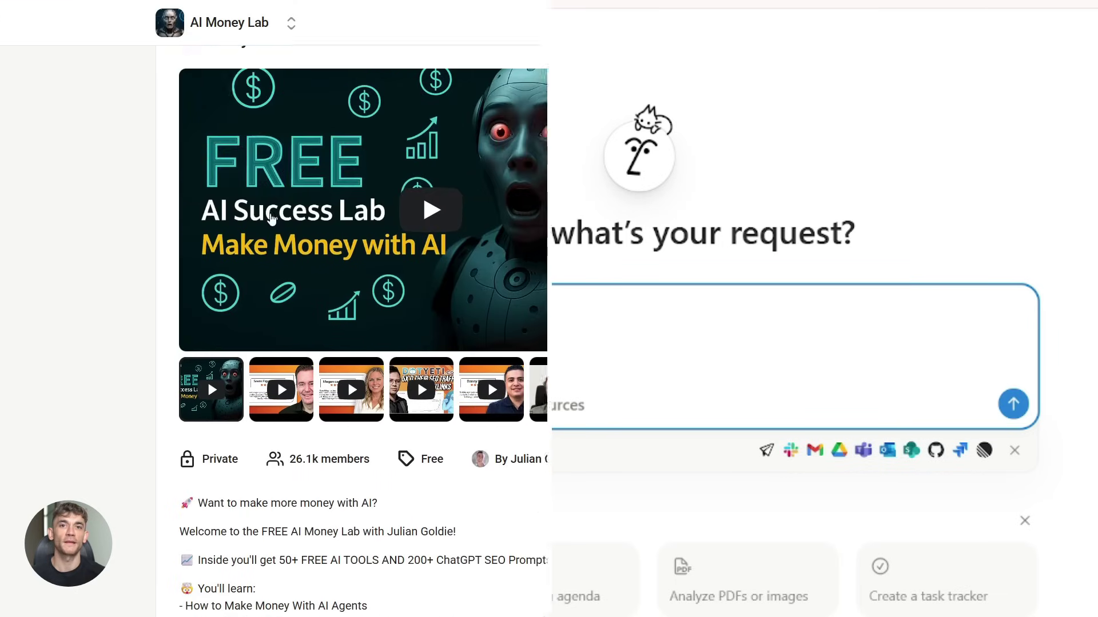
Step: Skim the AI Money Lab About page, highlighting its title, 'Want to make more money with AI?' line and lessons list
left_click_drag(188, 90, 331, 91)
left_click(349, 90)
scroll(207, 314, "down", 3)
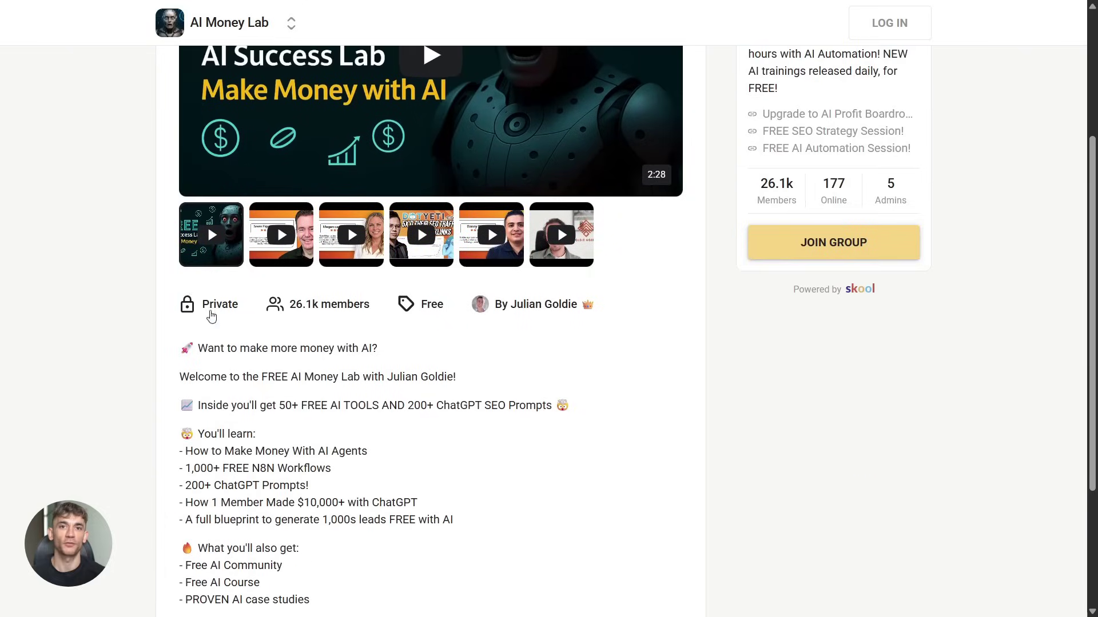
left_click_drag(195, 343, 392, 363)
left_click(202, 404)
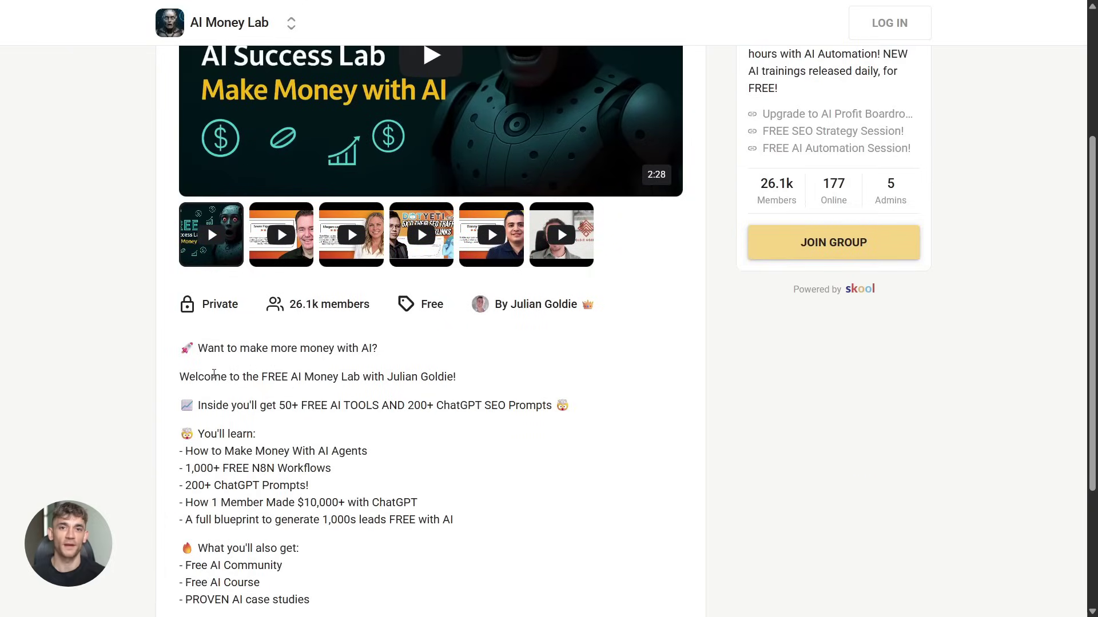
scroll(202, 404, "down", 1)
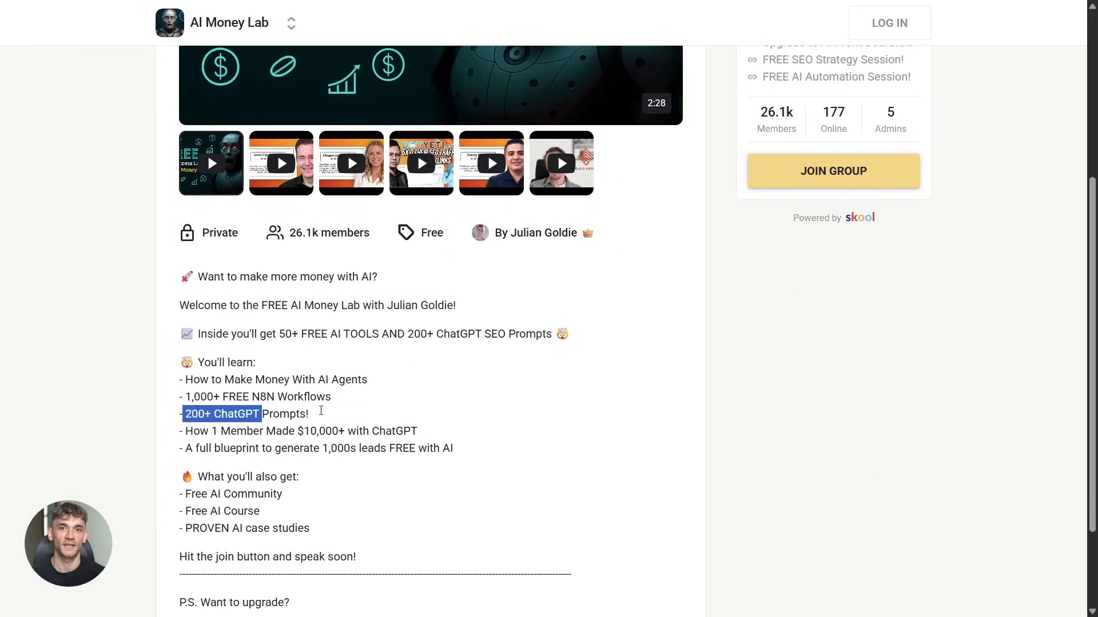
left_click_drag(189, 431, 473, 424)
left_click(498, 421)
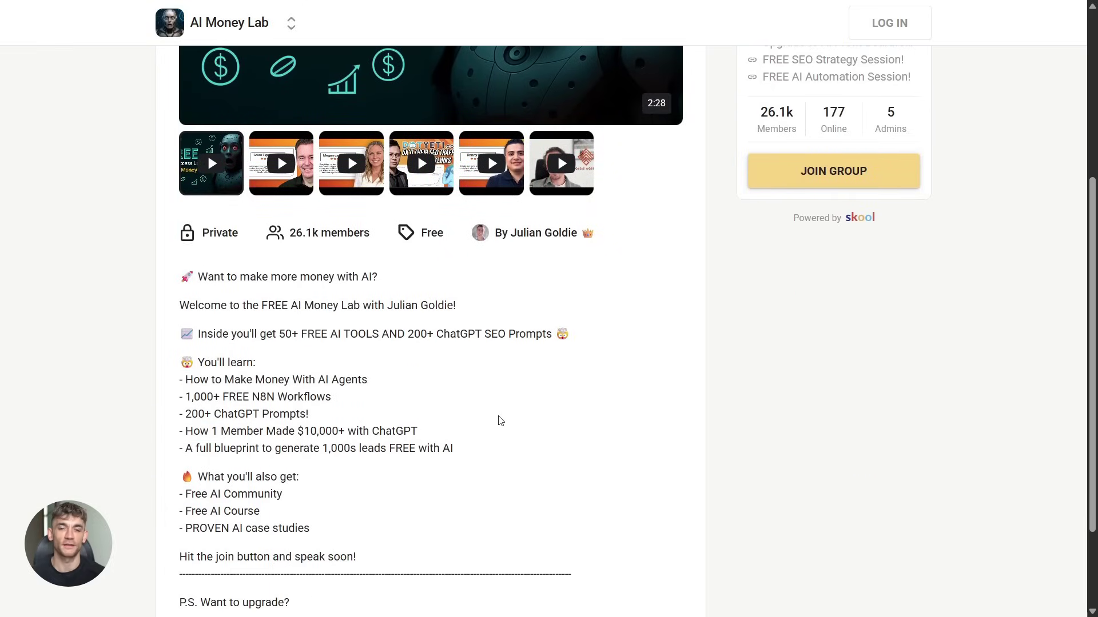
scroll(499, 420, "down", 2)
scroll(384, 392, "up", 3)
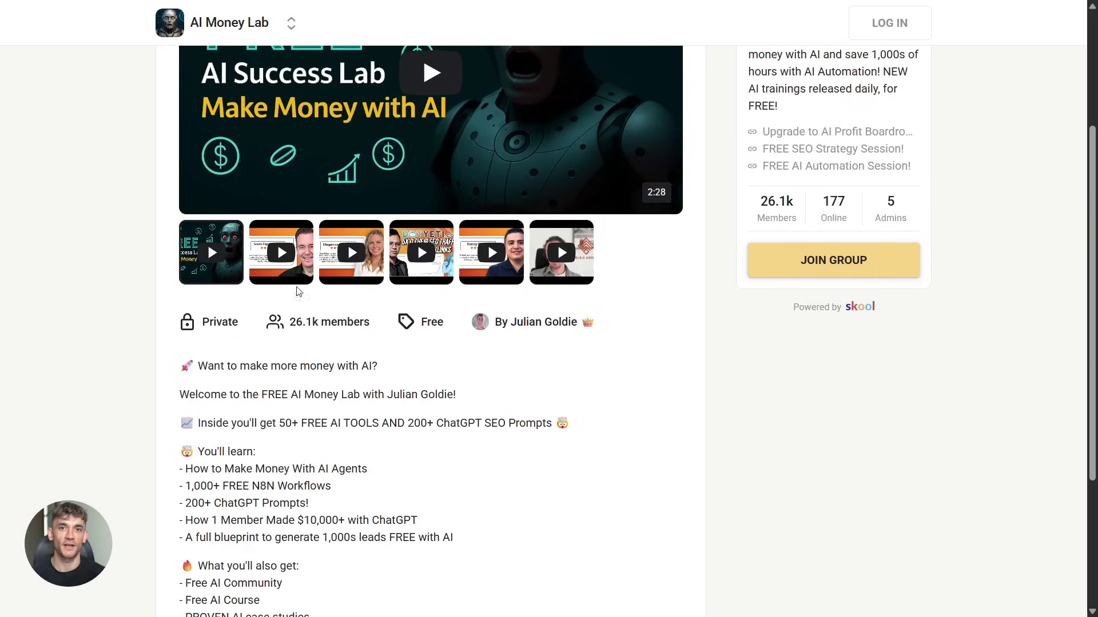
scroll(284, 451, "up", 3)
Step: Play the second gallery video, then switch back to the group's intro video
left_click(284, 452)
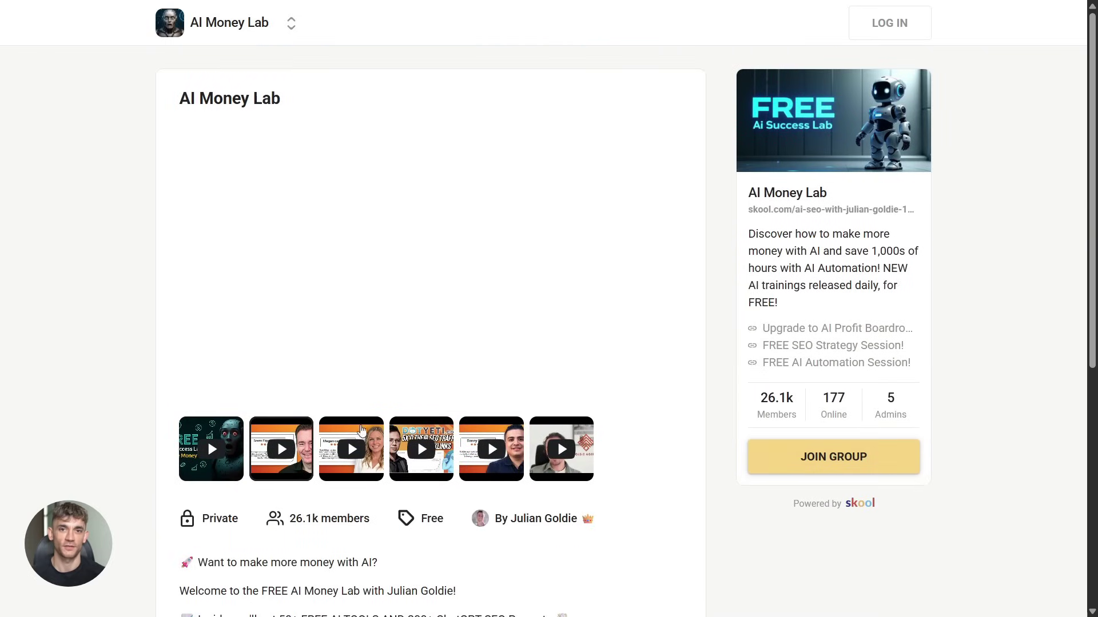
scroll(448, 233, "down", 1)
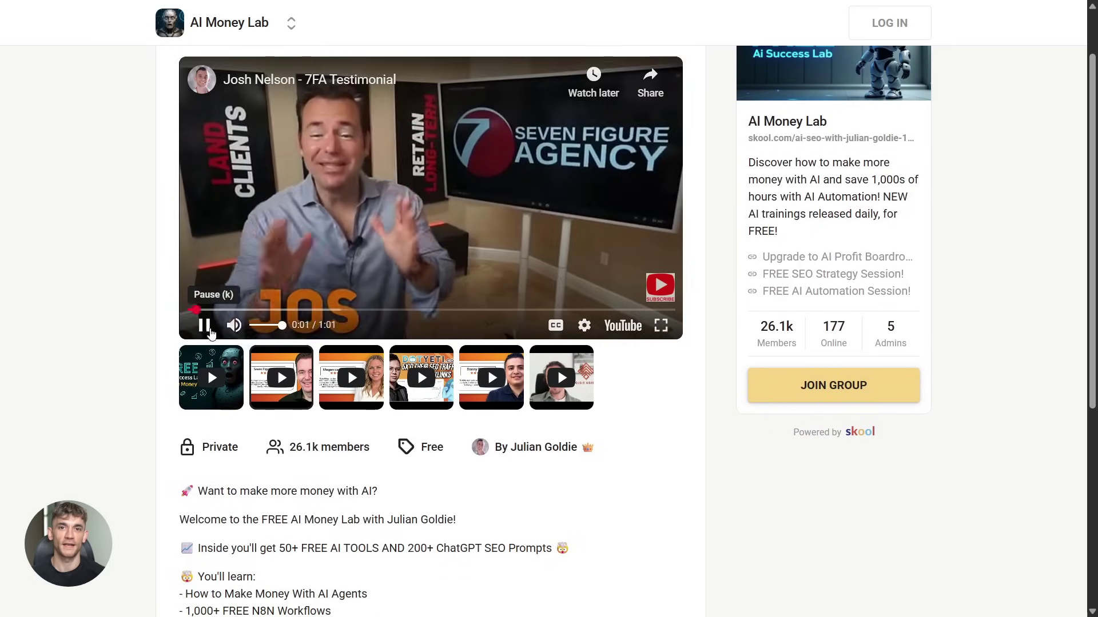
left_click(285, 378)
scroll(372, 331, "down", 1)
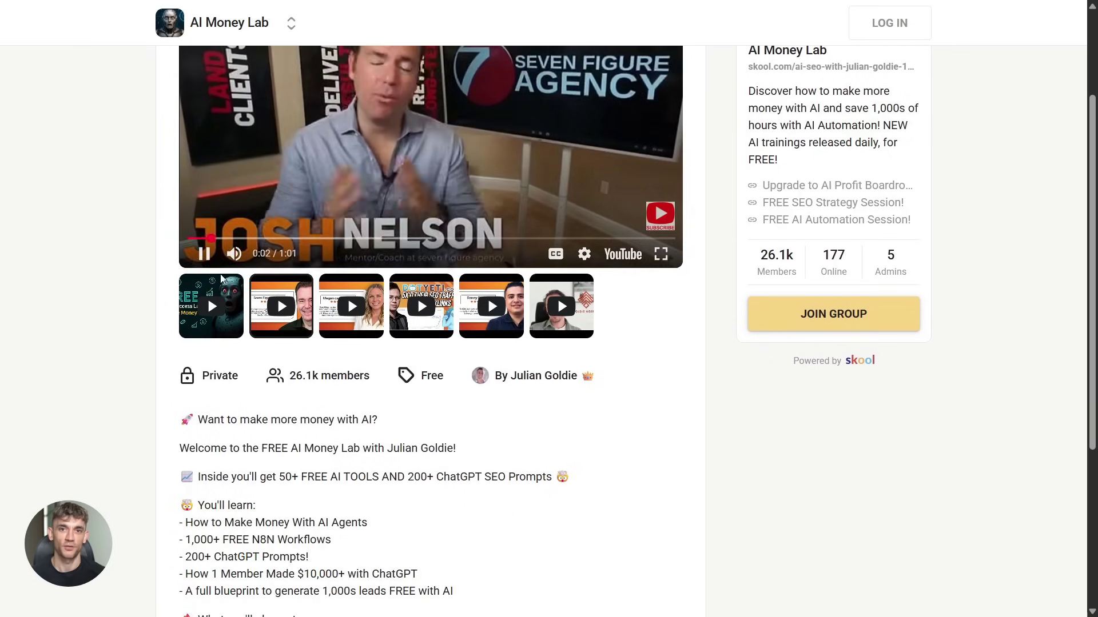
scroll(492, 311, "down", 4)
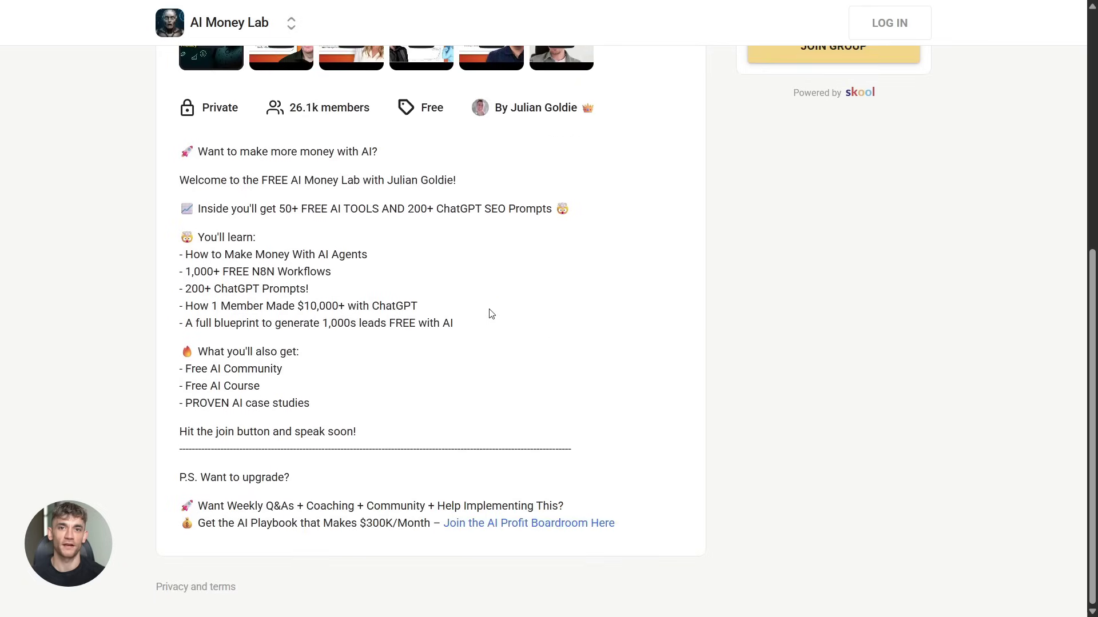
scroll(492, 313, "up", 5)
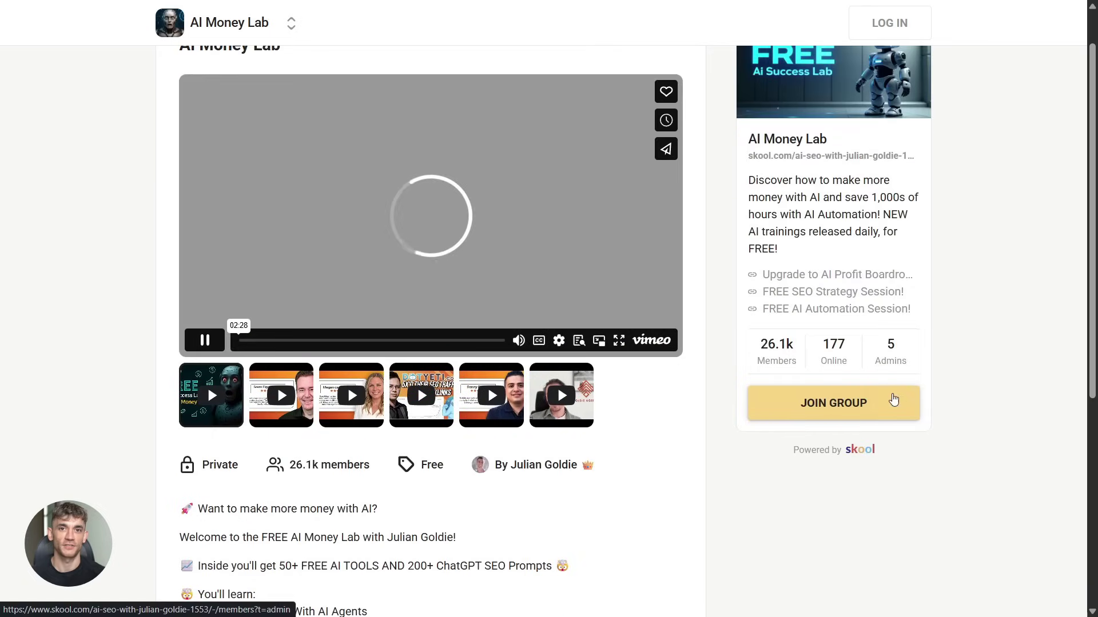
scroll(838, 358, "up", 1)
Step: Highlight the end of the group description and pause the intro video
left_click_drag(747, 234, 915, 250)
left_click_drag(763, 285, 779, 302)
left_click(865, 320)
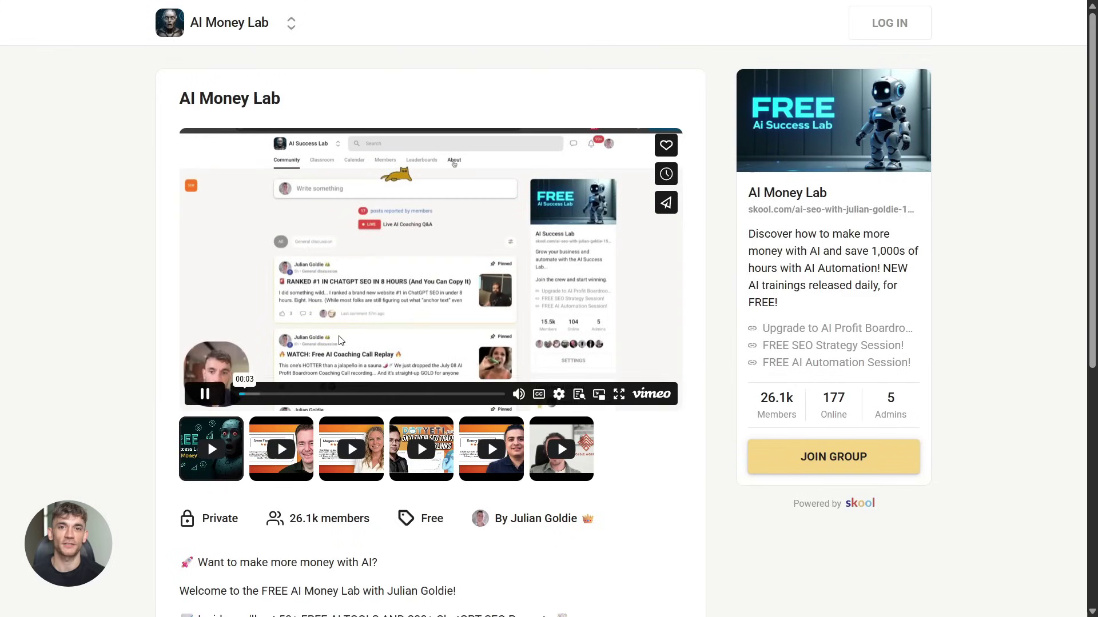
left_click(205, 393)
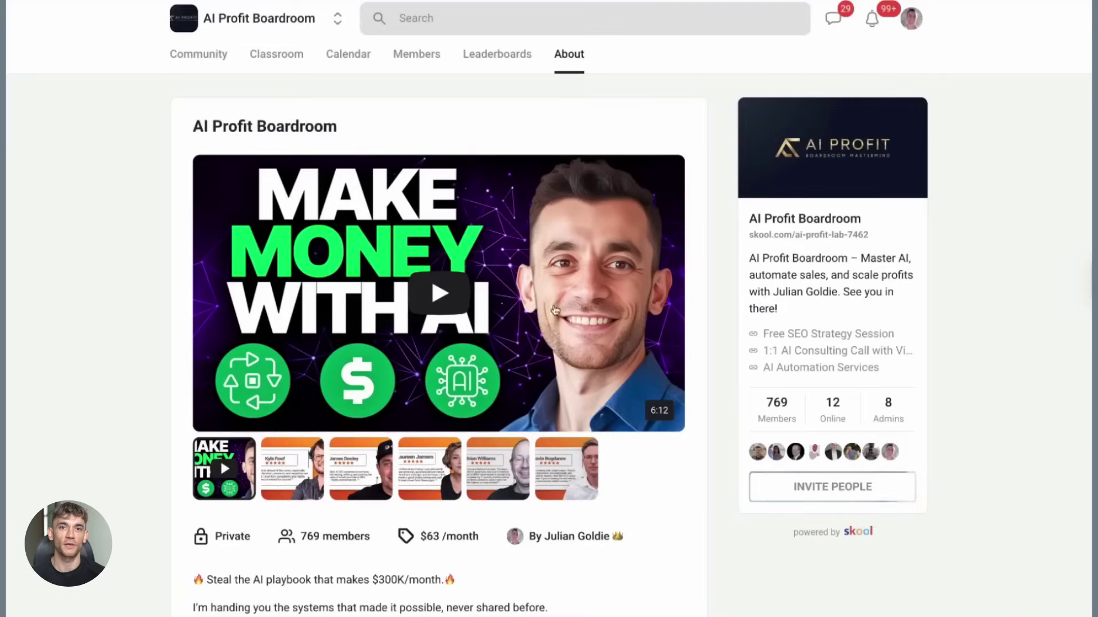
Step: Open the AI Profit Boardroom Classroom and scroll through its course cards
left_click(280, 58)
scroll(738, 346, "down", 1)
scroll(737, 346, "down", 3)
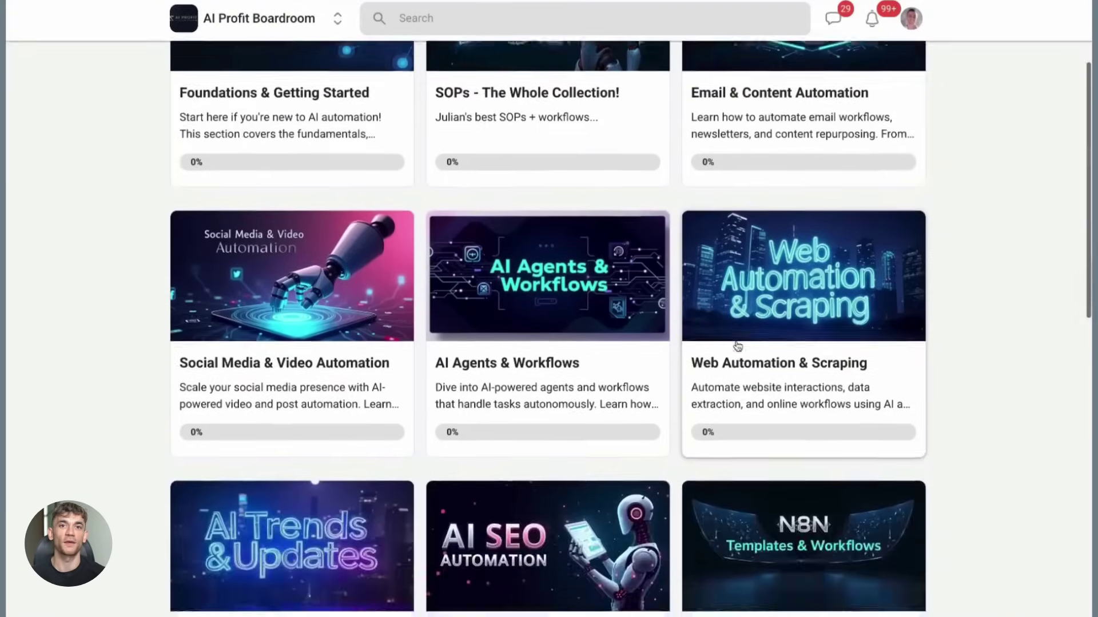